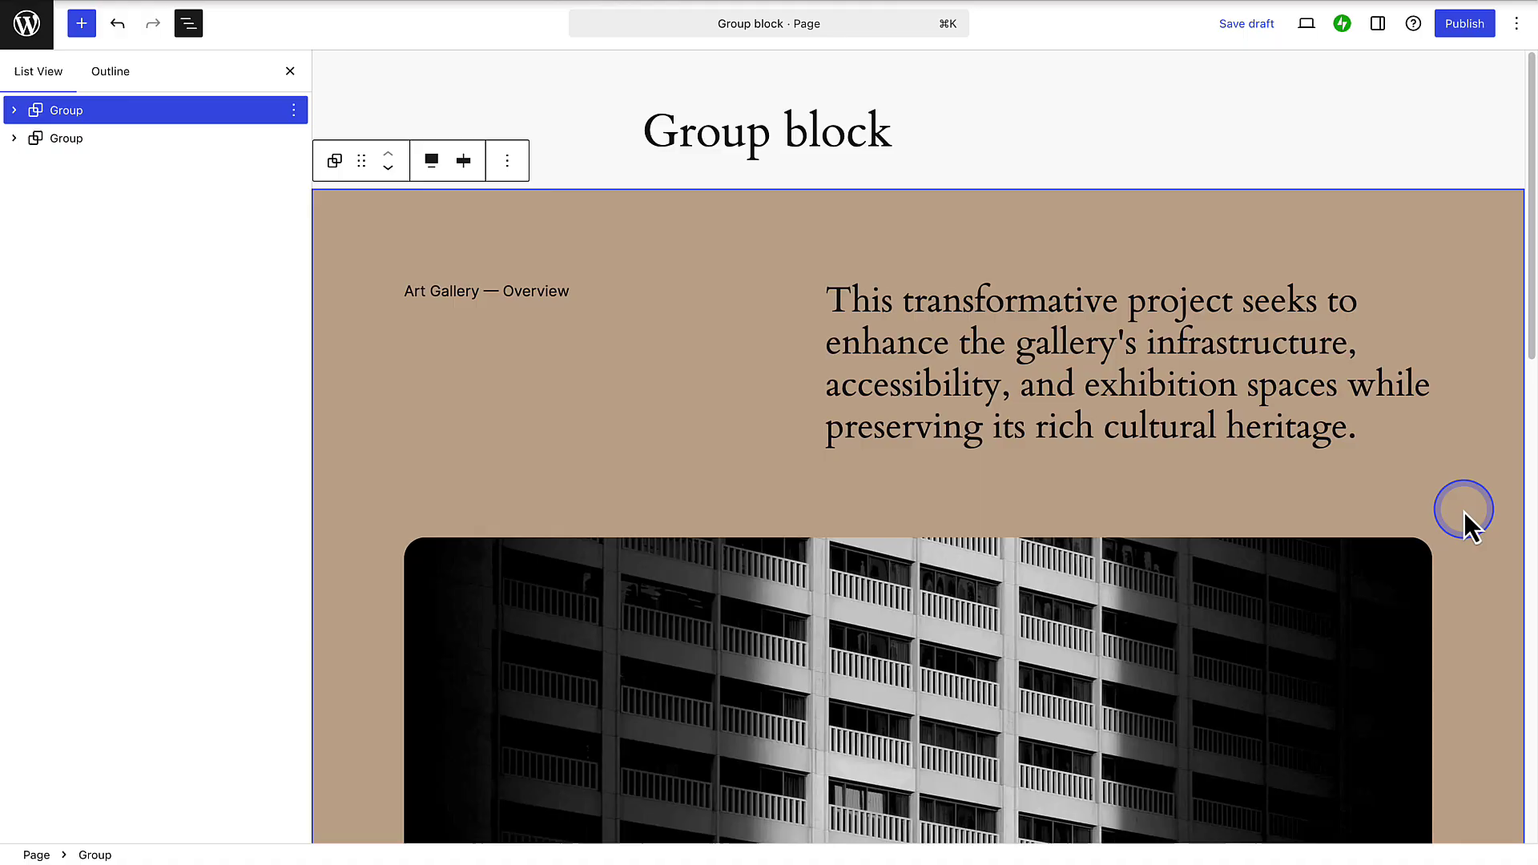
Step: Select the Services group and check its background colour choices
{"action": "scroll", "coordinate": [1464, 512], "scroll_direction": "down", "scroll_amount": 8}
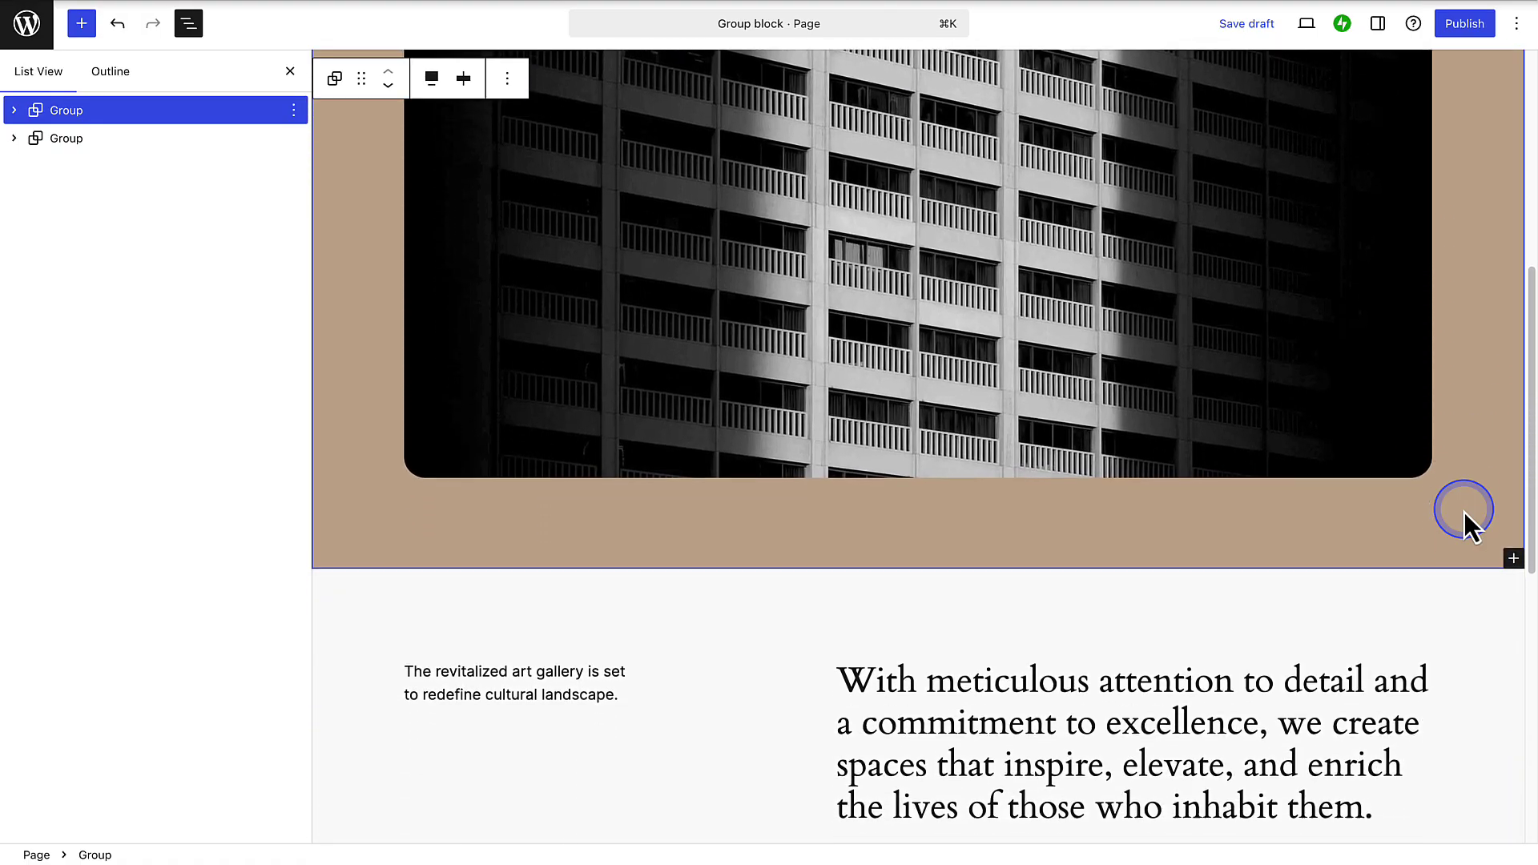
{"action": "scroll", "coordinate": [1464, 512], "scroll_direction": "down", "scroll_amount": 3}
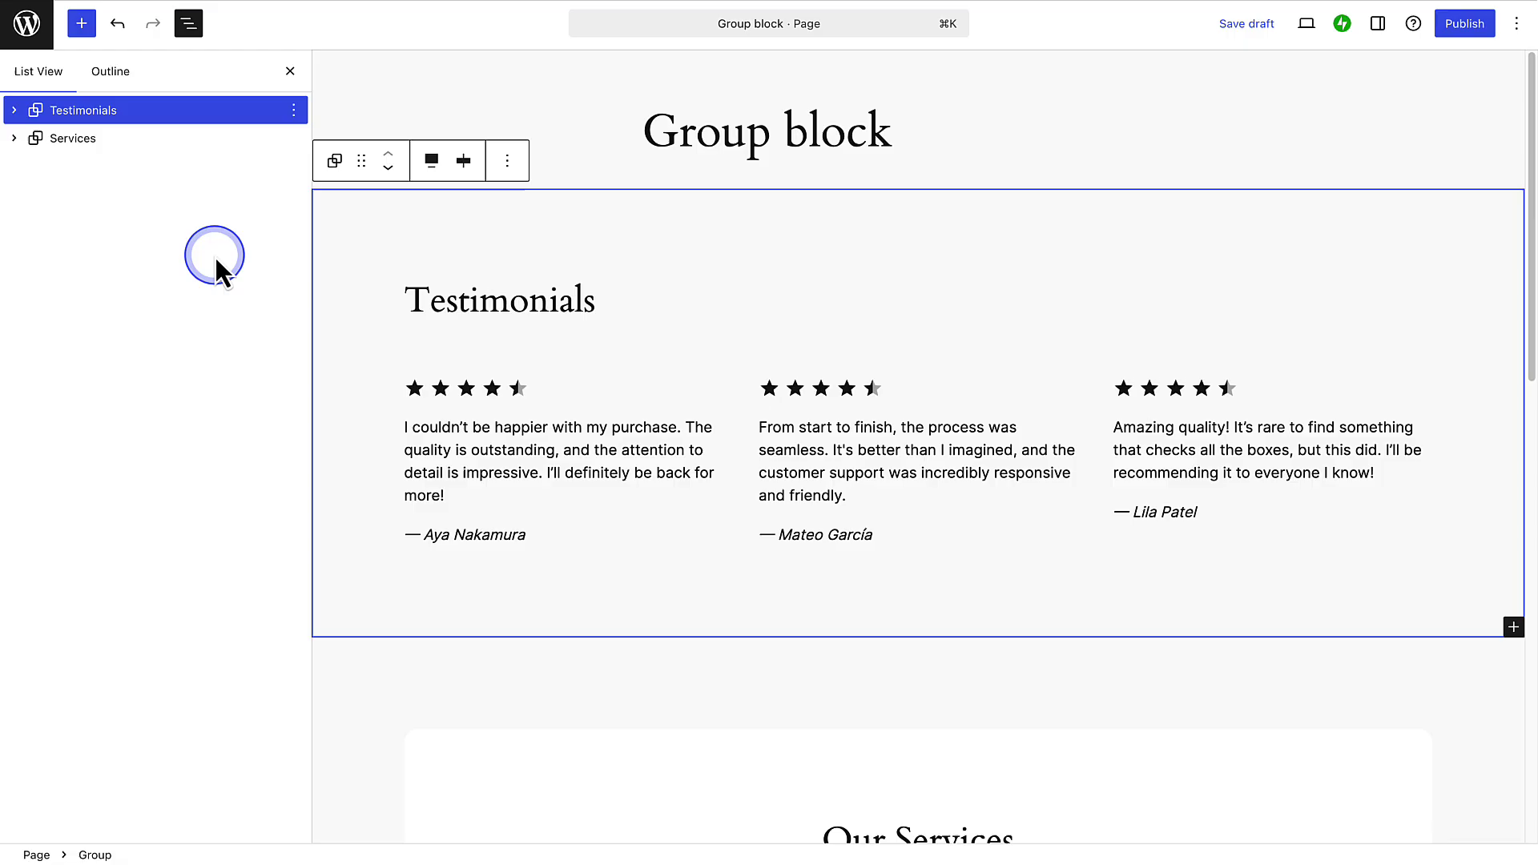
{"action": "left_click", "coordinate": [185, 144]}
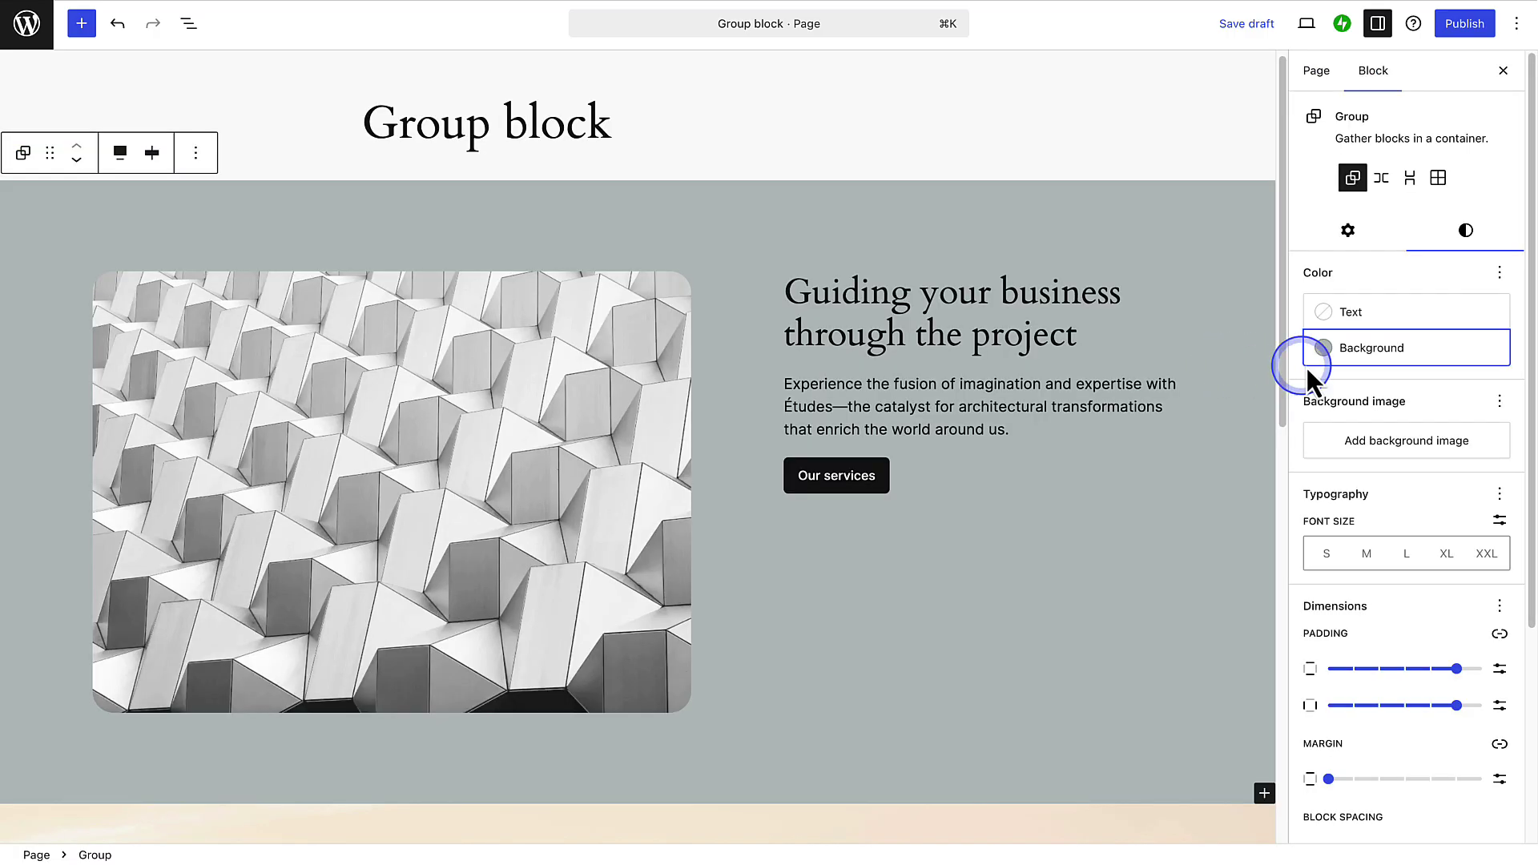
{"action": "left_click", "coordinate": [1350, 361]}
{"action": "left_click", "coordinate": [1346, 352]}
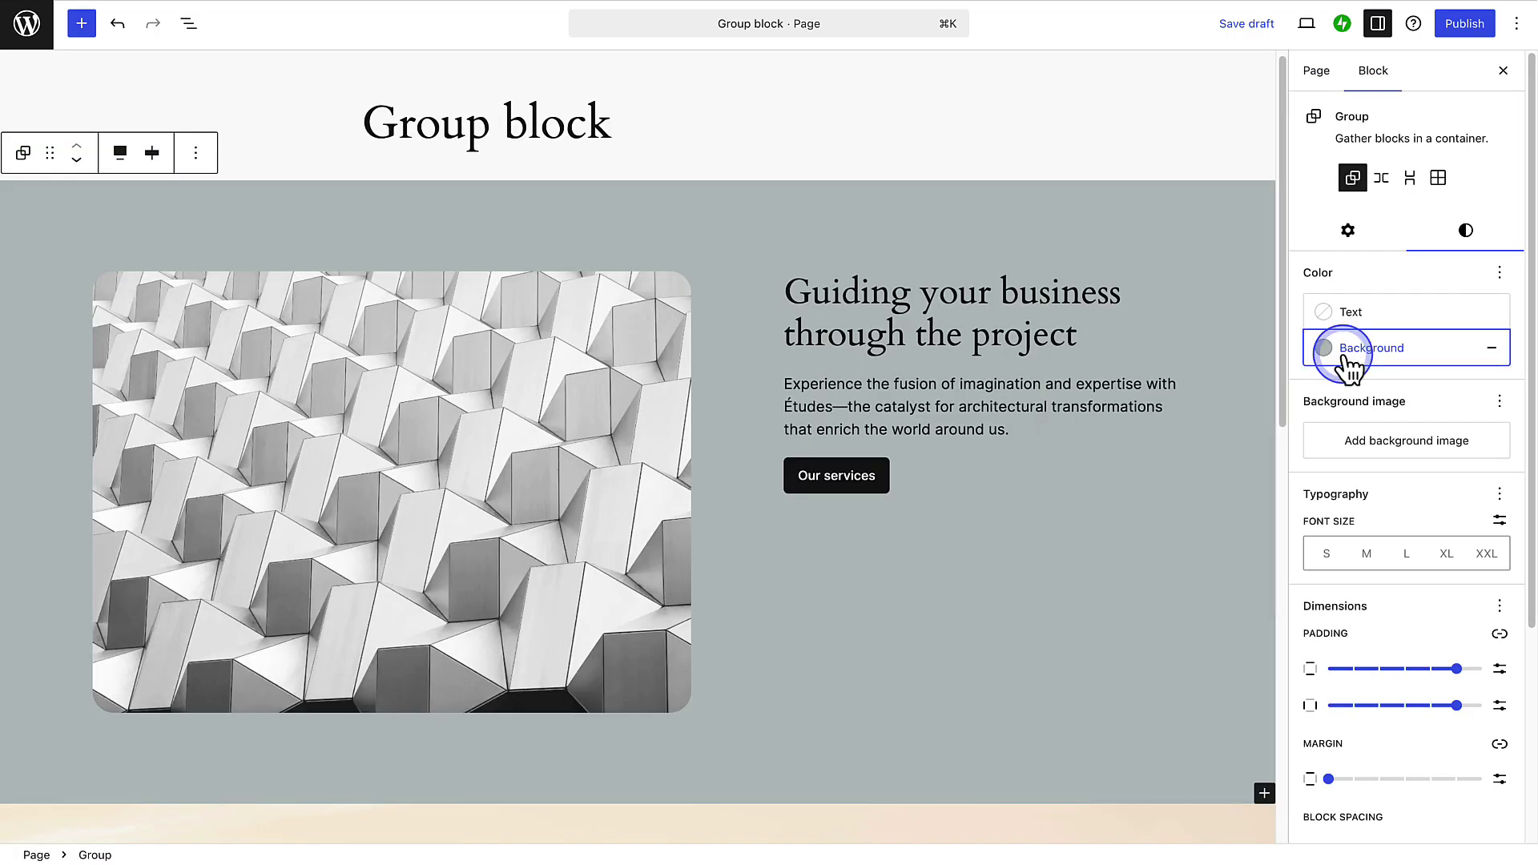
Step: Select the hiker Centered statement group and open its background image focal point and size options
{"action": "scroll", "coordinate": [1208, 422], "scroll_direction": "down", "scroll_amount": 3}
{"action": "scroll", "coordinate": [1208, 422], "scroll_direction": "down", "scroll_amount": 5}
{"action": "left_click", "coordinate": [1208, 421]}
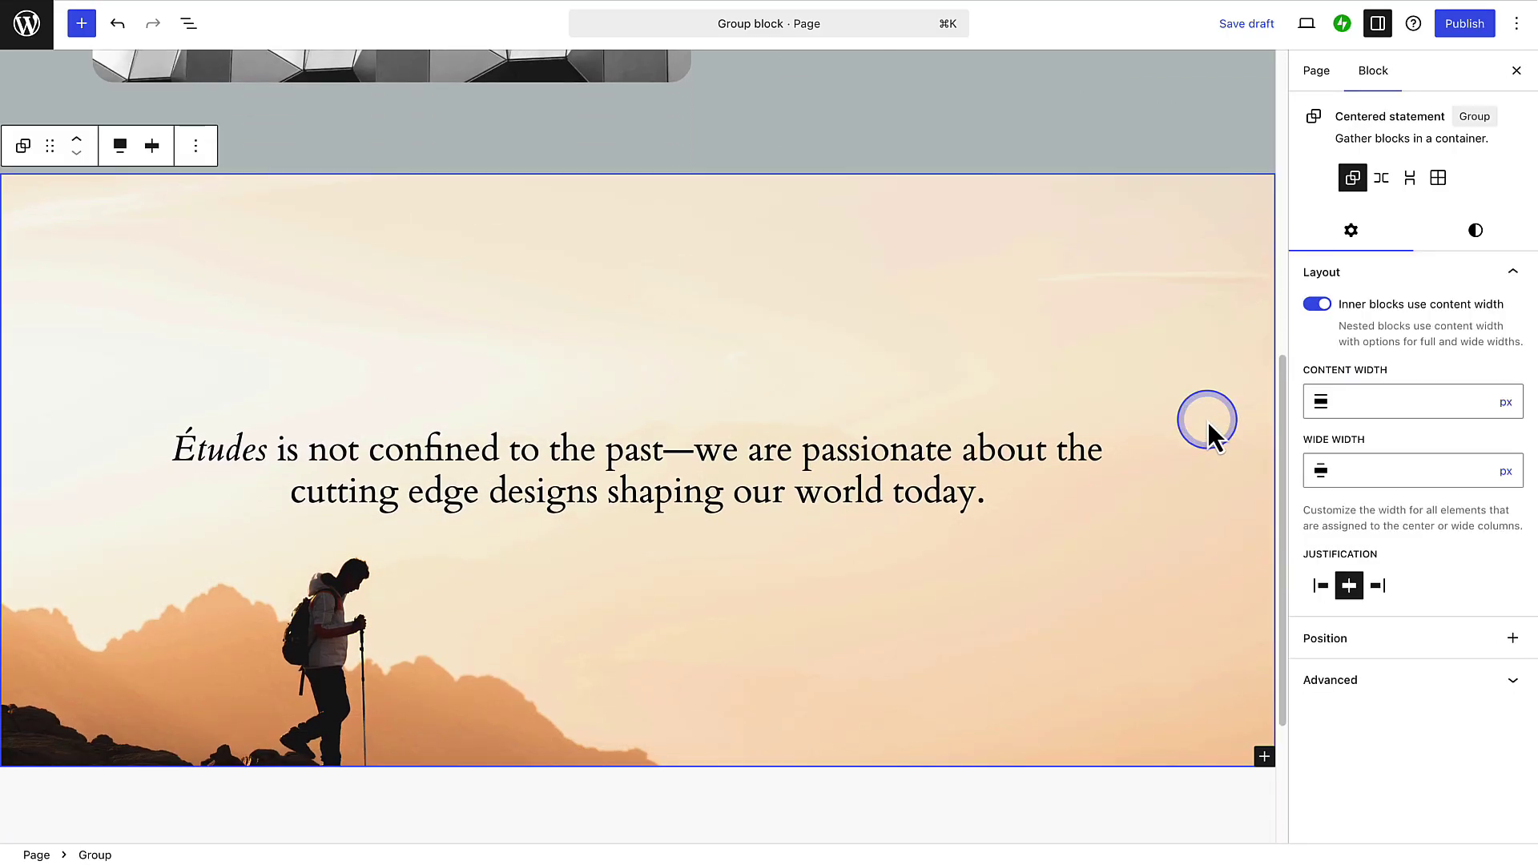
{"action": "left_click", "coordinate": [1476, 232]}
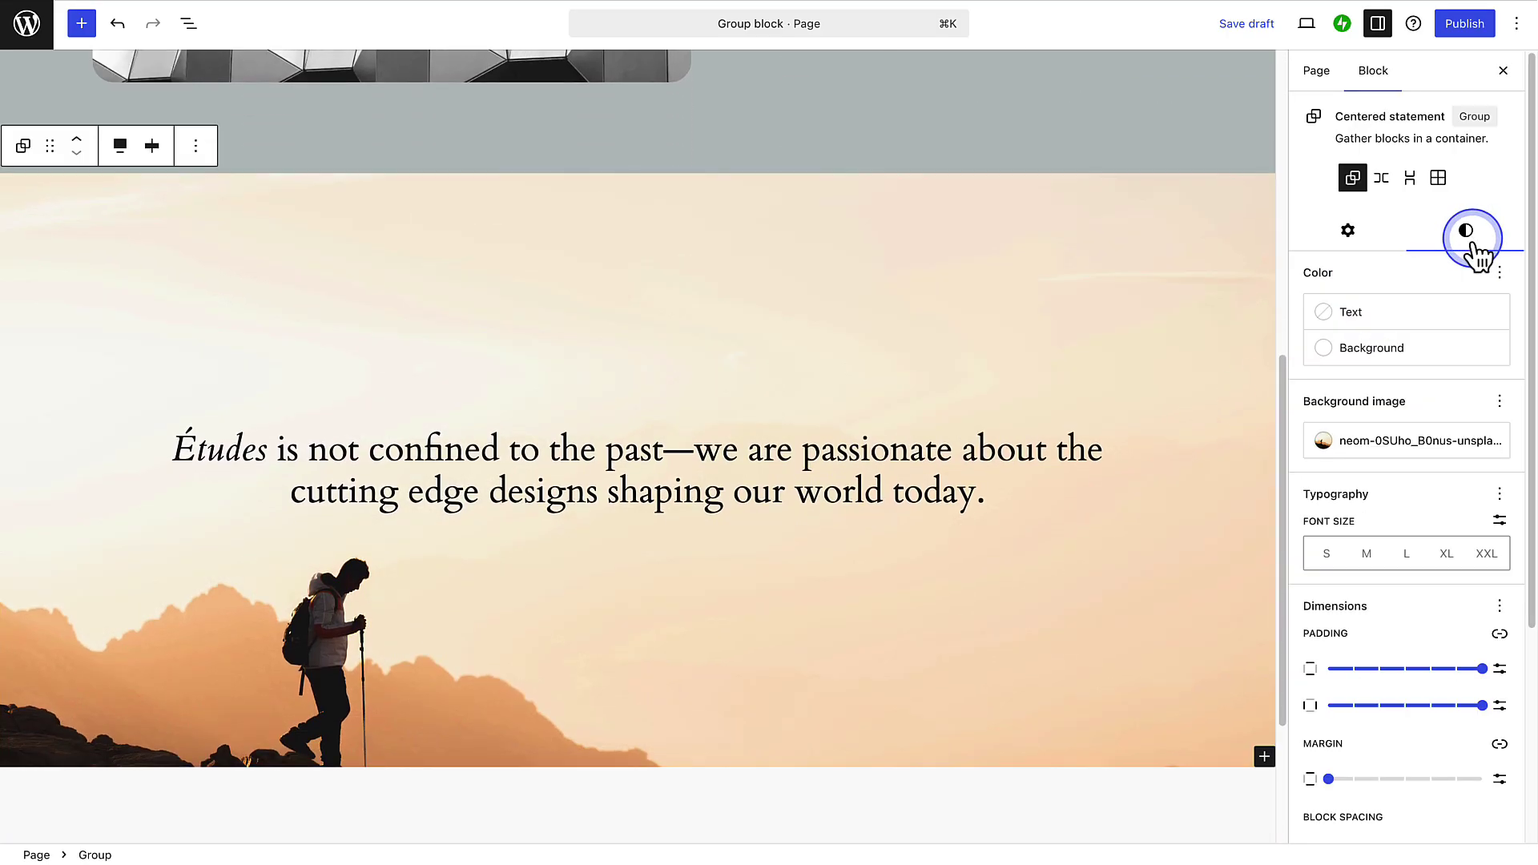
{"action": "left_click", "coordinate": [1449, 447]}
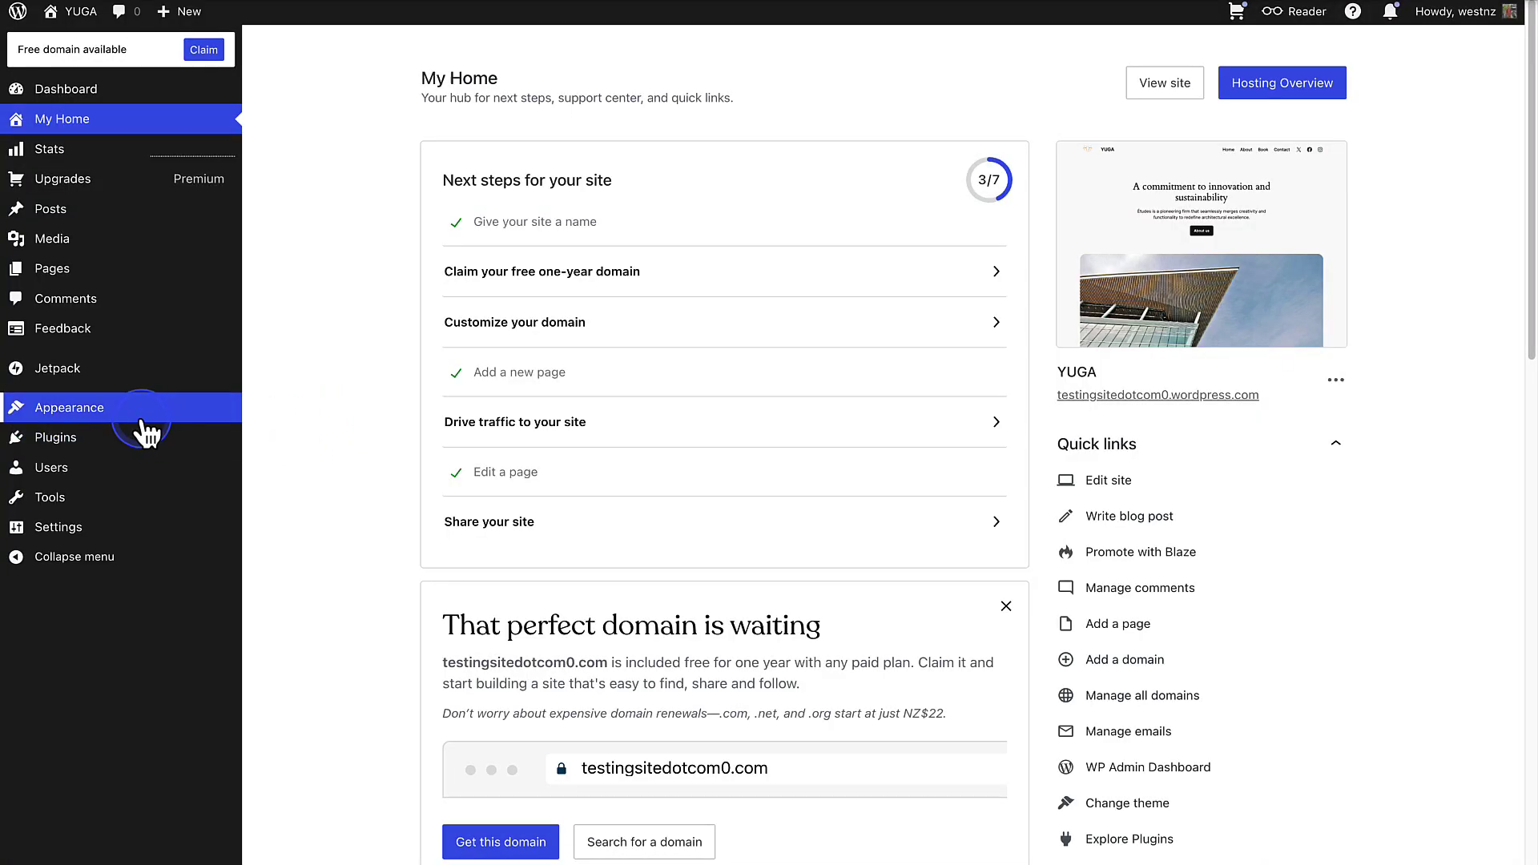
Step: Open the site editor via Appearance > Editor in the admin sidebar
{"action": "mouse_move", "coordinate": [124, 422]}
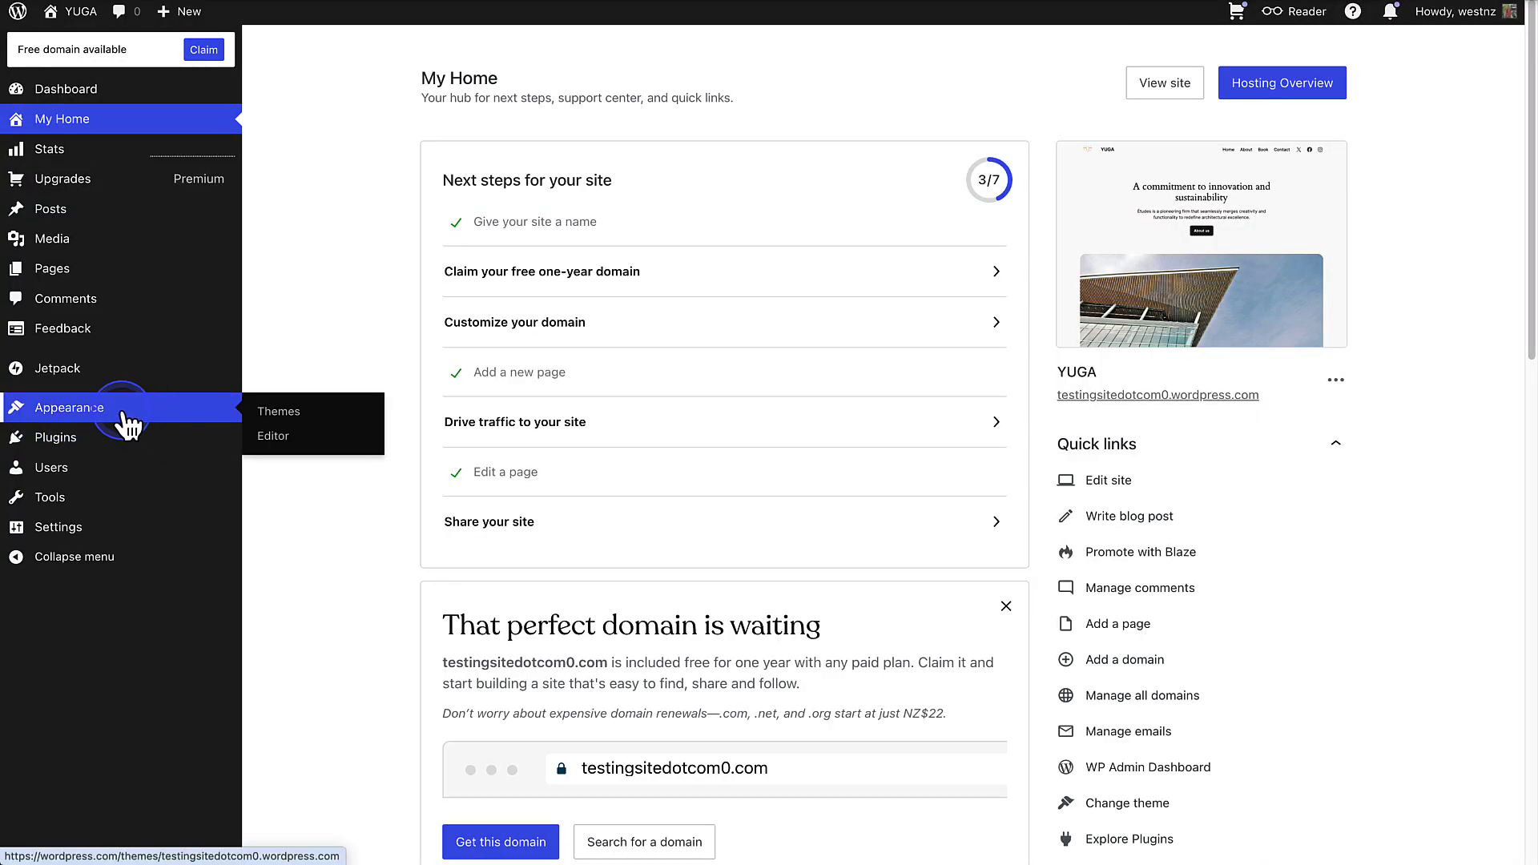
{"action": "left_click", "coordinate": [268, 437]}
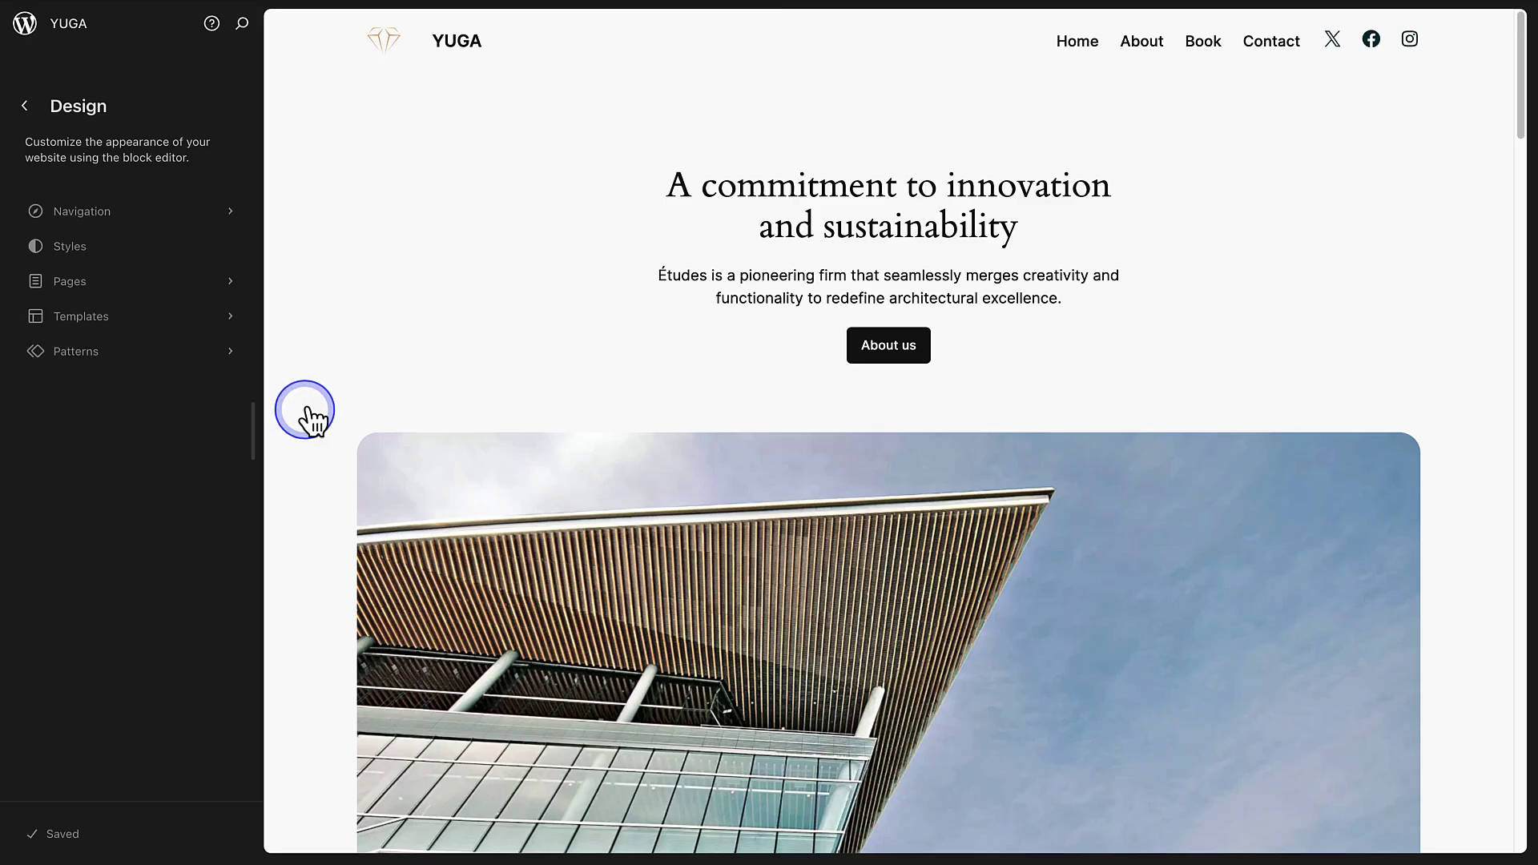
Step: Edit the Blog Home template and expand its main content group in List View
{"action": "left_click", "coordinate": [371, 332]}
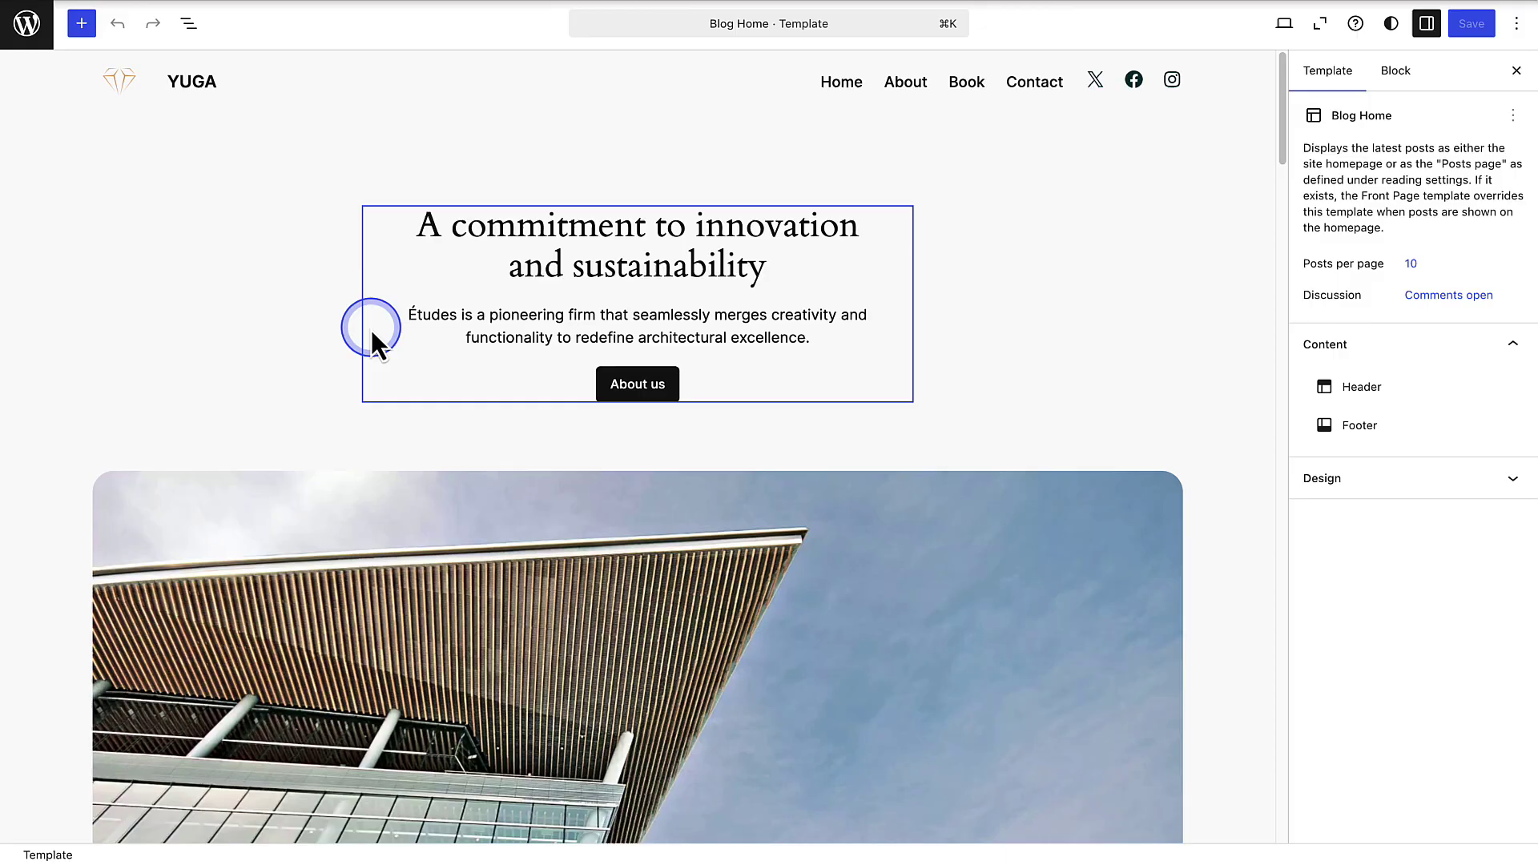
{"action": "left_click", "coordinate": [190, 27]}
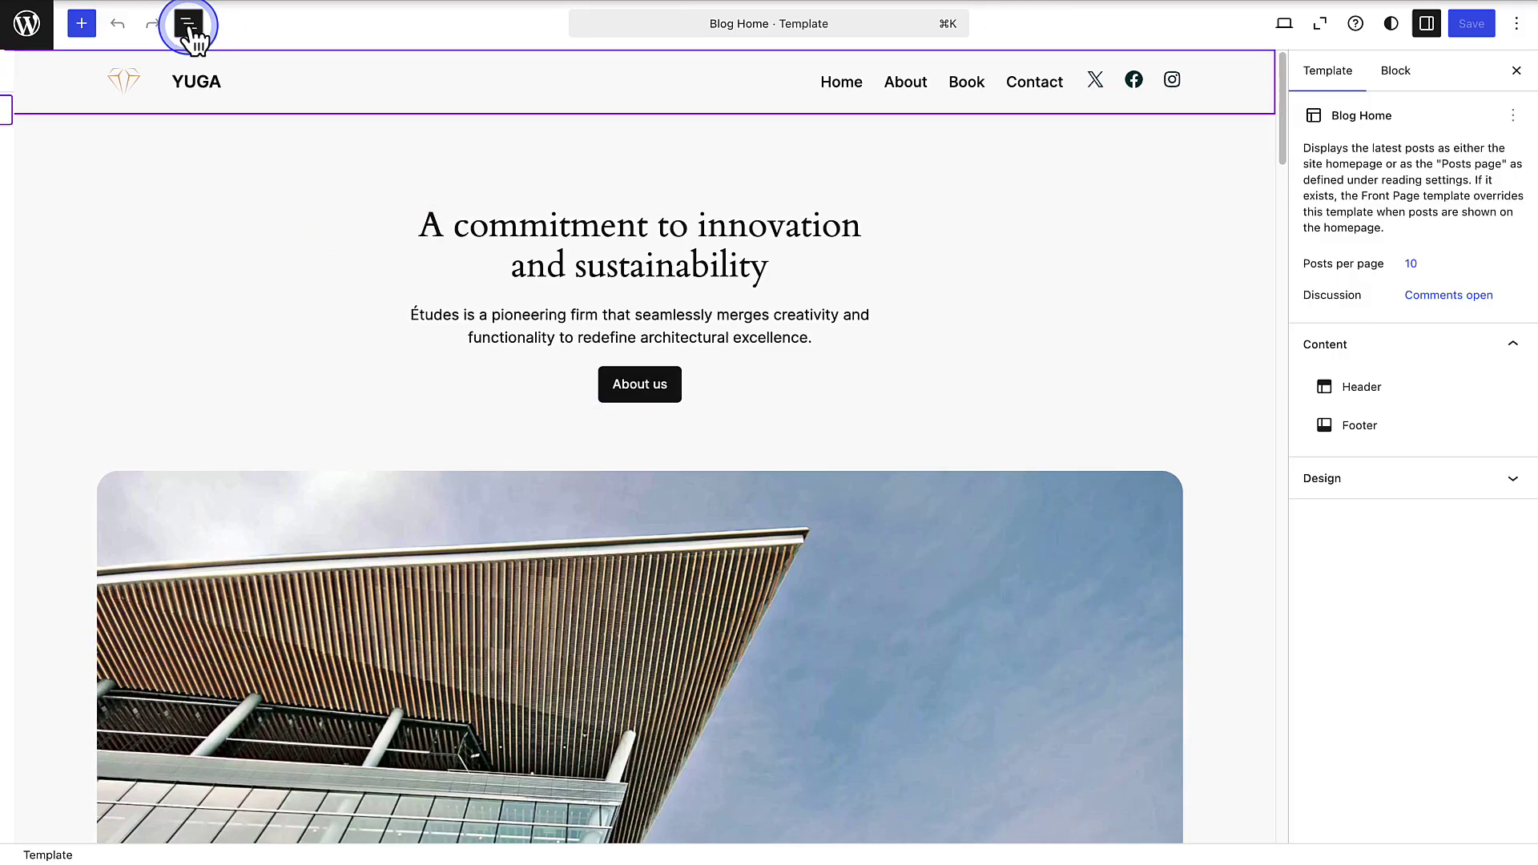
{"action": "left_click", "coordinate": [61, 112]}
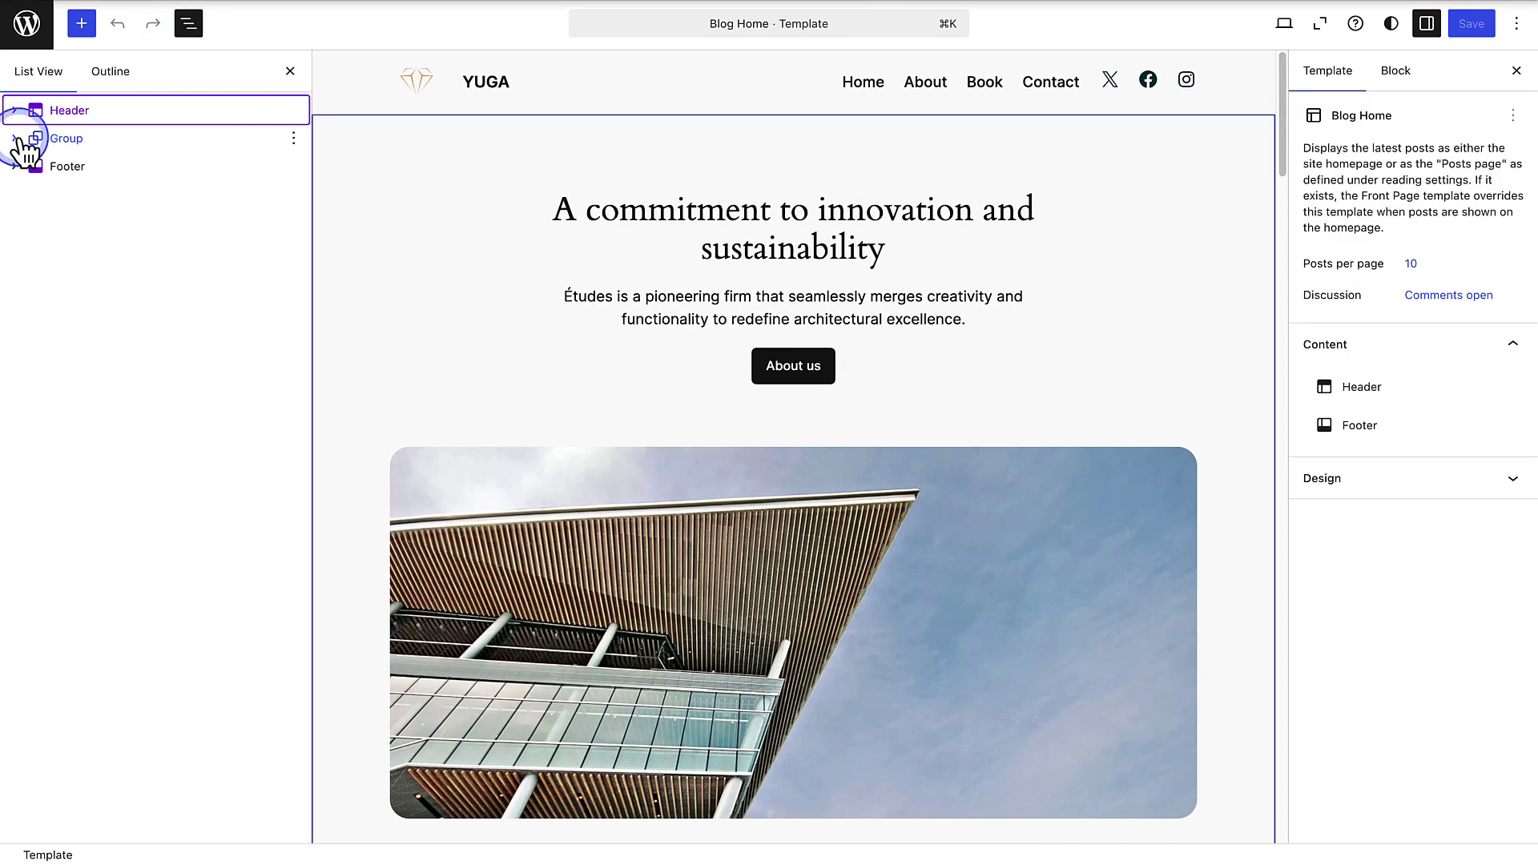
{"action": "left_click", "coordinate": [32, 138]}
{"action": "left_click", "coordinate": [14, 138]}
Step: Select the services group and expand its Columns and first Column in the outline
{"action": "scroll", "coordinate": [393, 278], "scroll_direction": "down", "scroll_amount": 5}
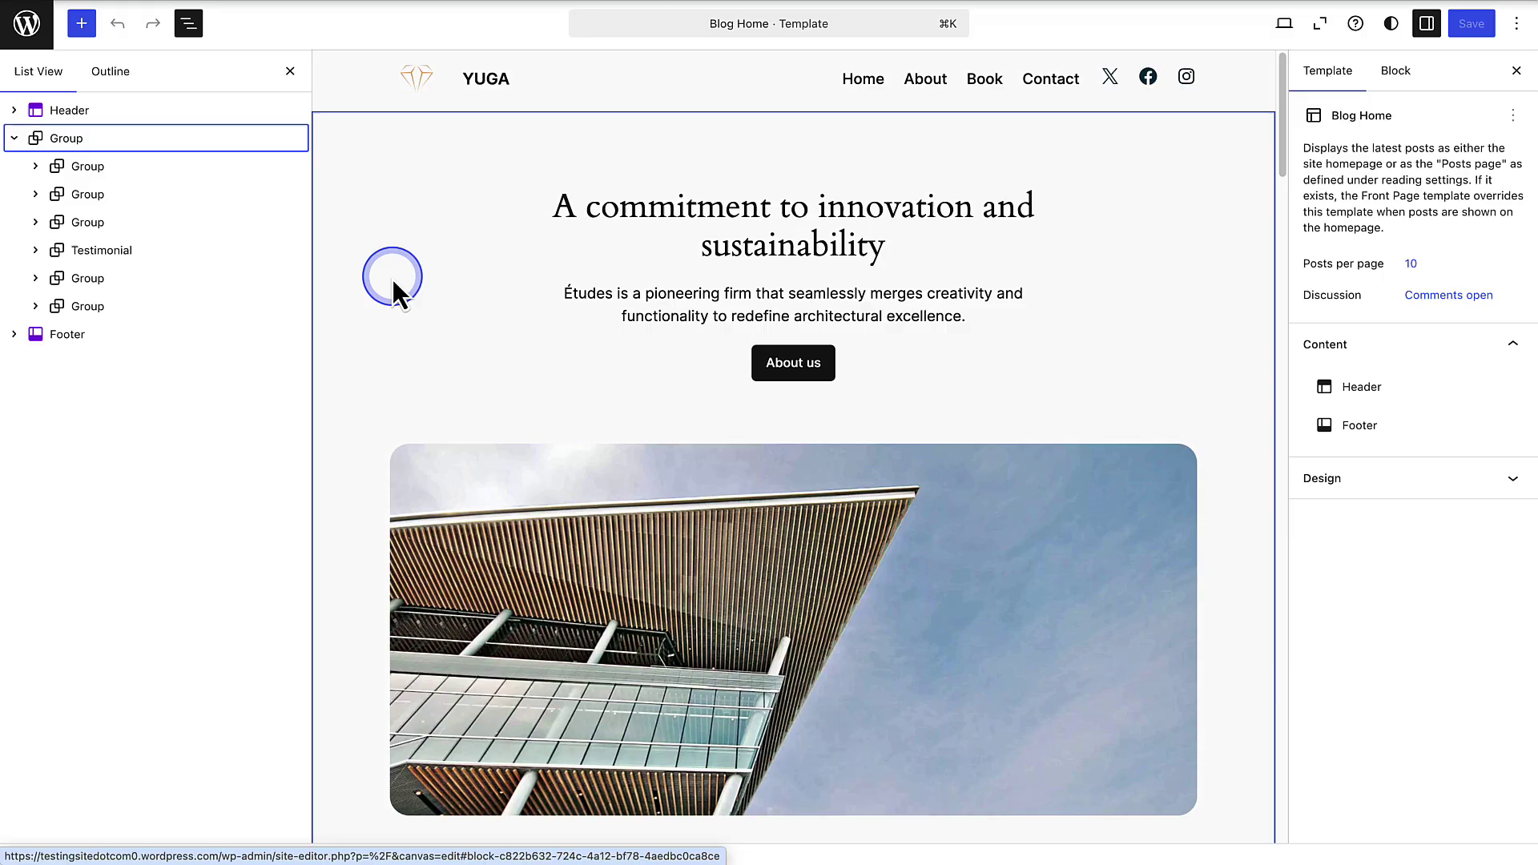
{"action": "scroll", "coordinate": [393, 279], "scroll_direction": "down", "scroll_amount": 8}
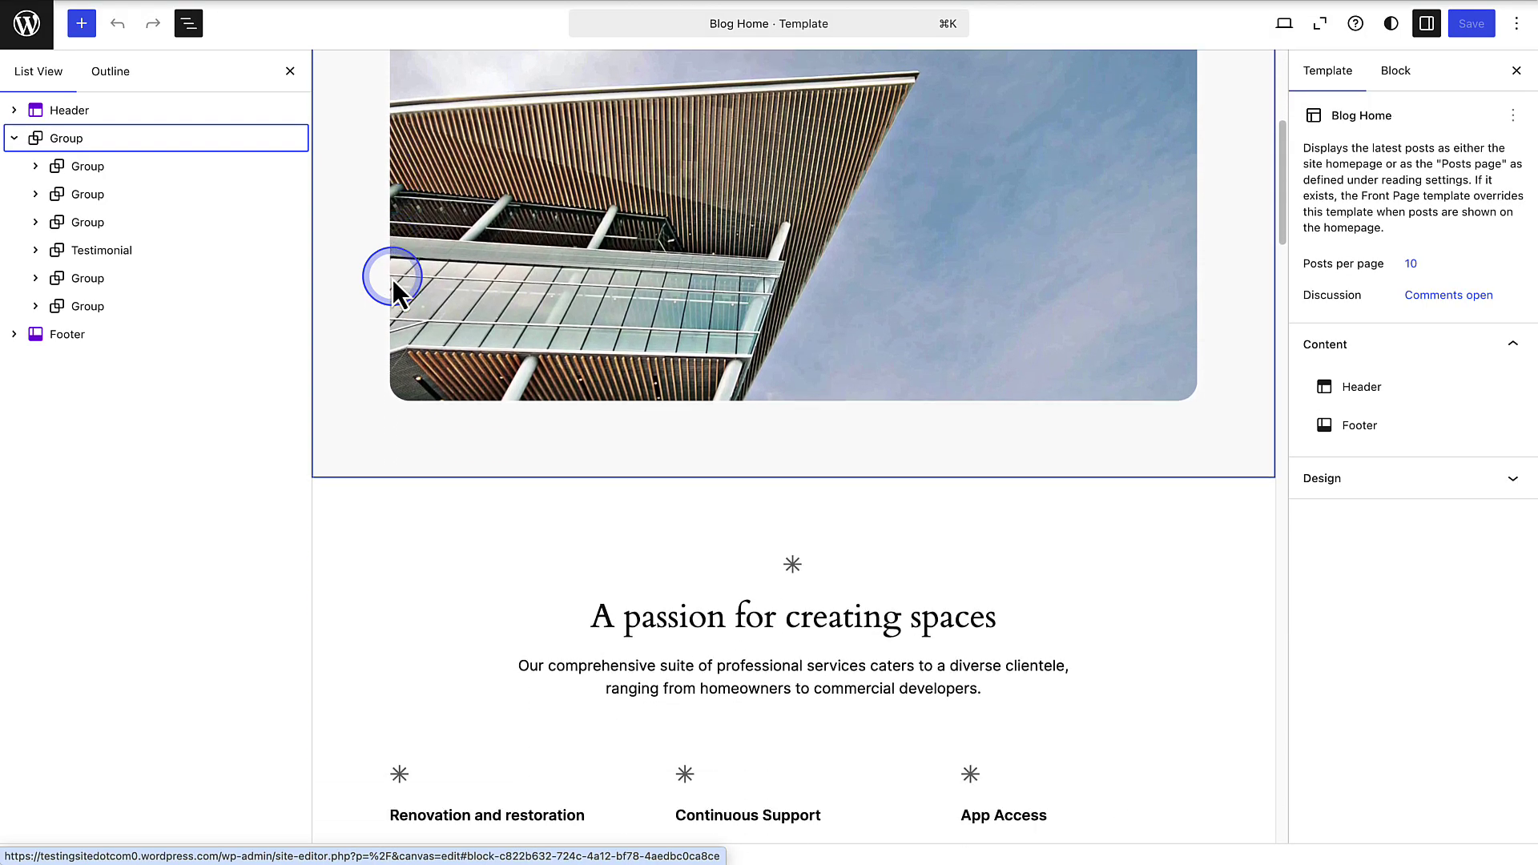
{"action": "left_click", "coordinate": [392, 279]}
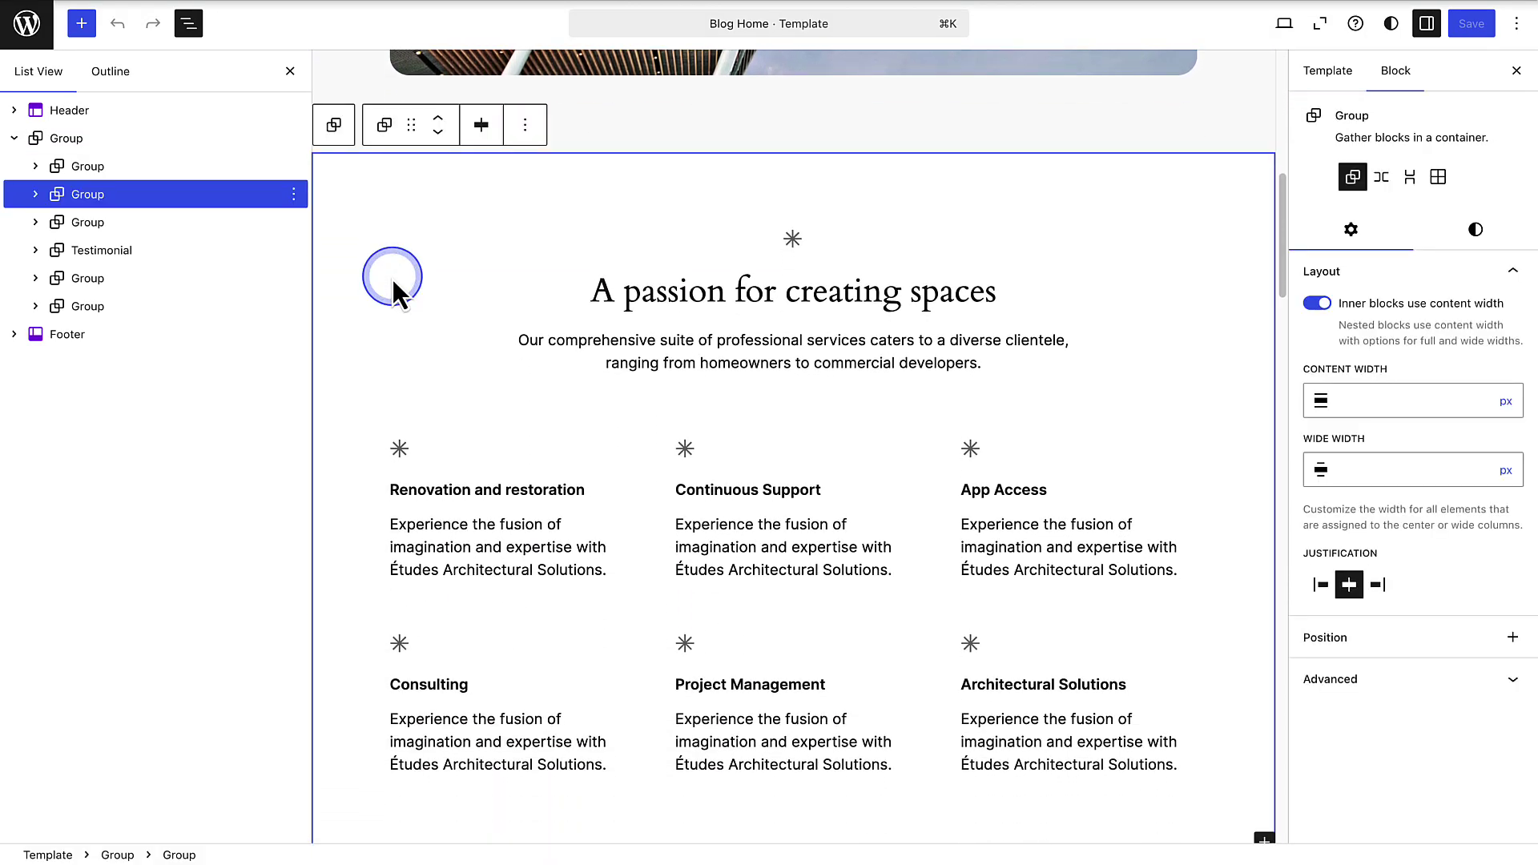
{"action": "left_click", "coordinate": [38, 196]}
{"action": "left_click", "coordinate": [57, 277]}
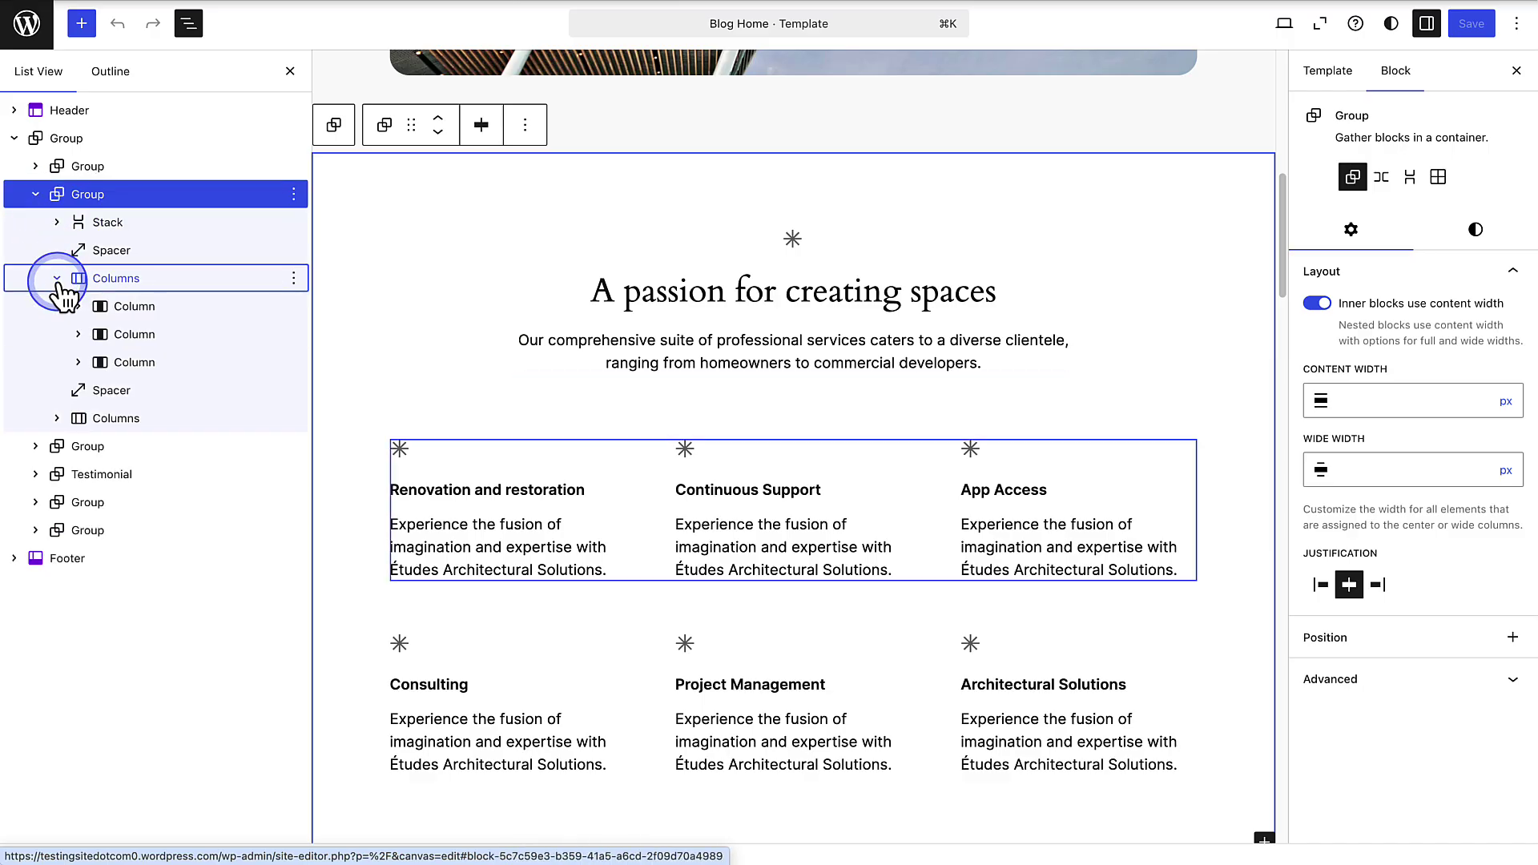
{"action": "left_click", "coordinate": [78, 306]}
Step: Type /group in the empty paragraph under the title to bring up the Group choices
{"action": "left_click", "coordinate": [200, 199]}
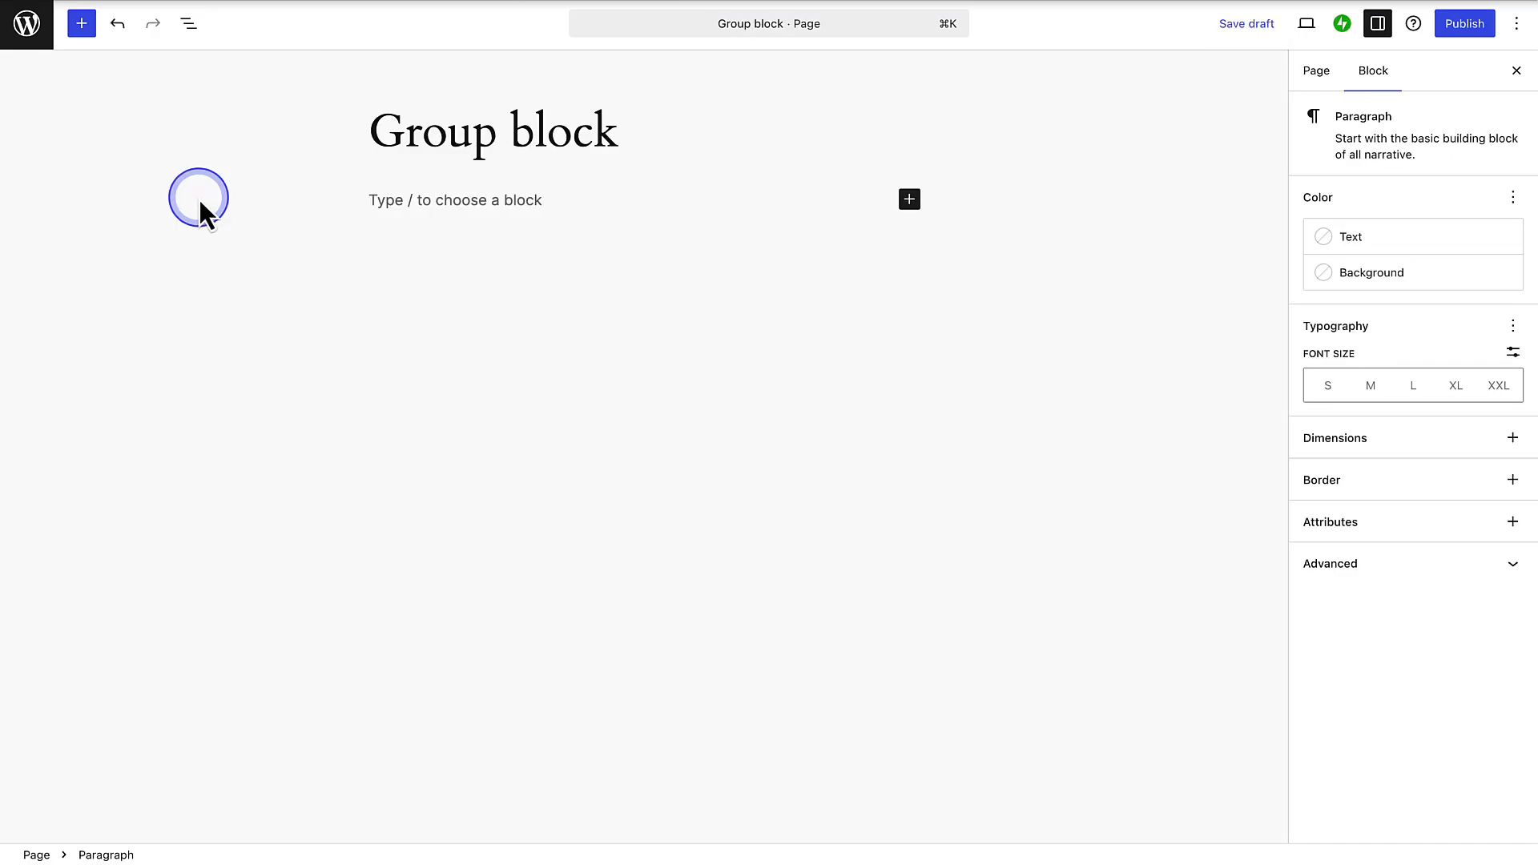
{"action": "left_click", "coordinate": [83, 26]}
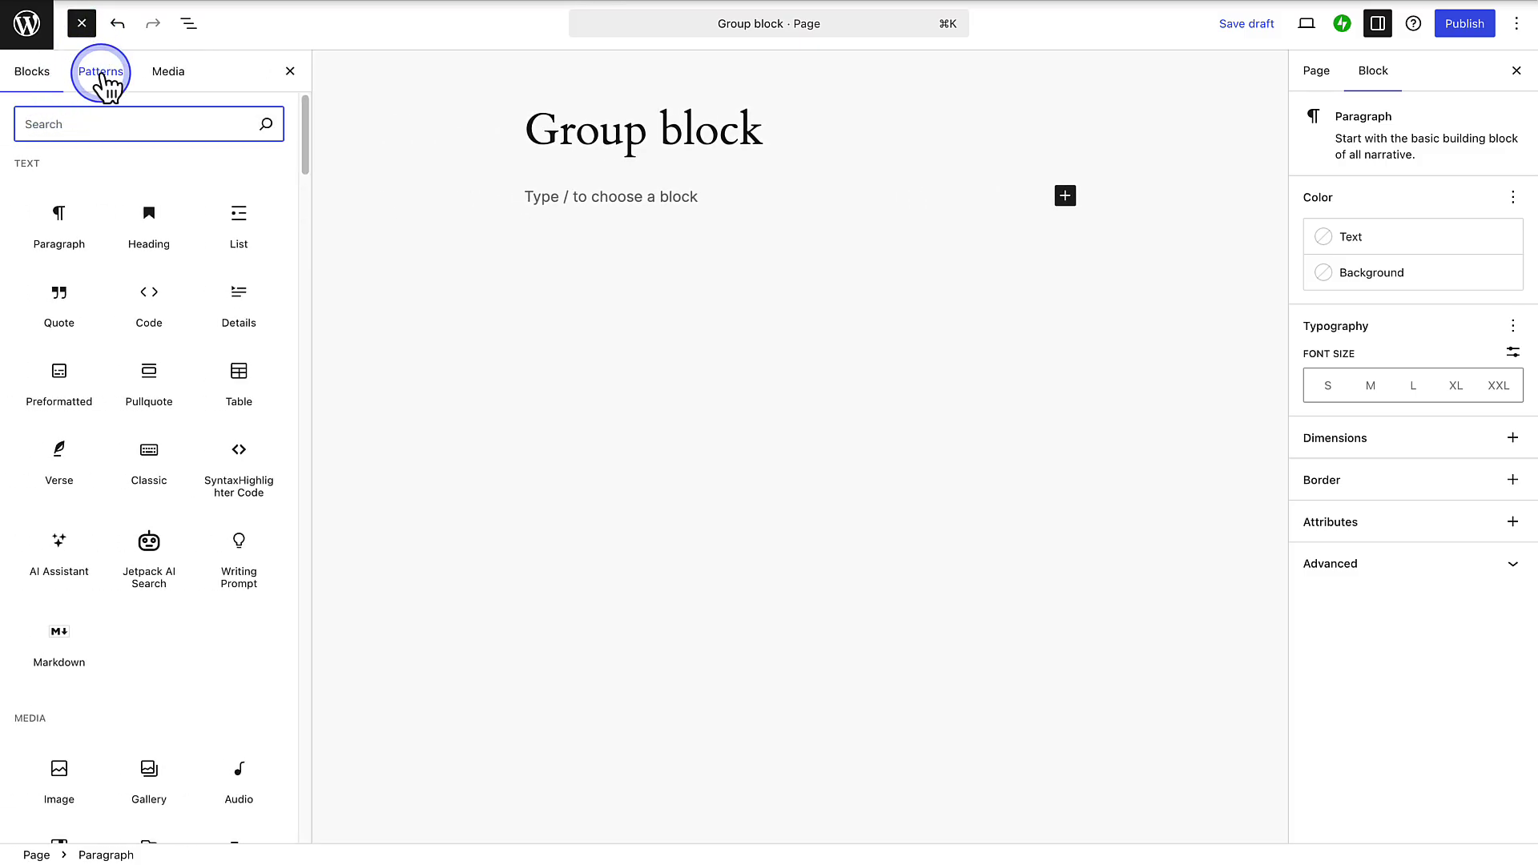
{"action": "type", "text": "Group"}
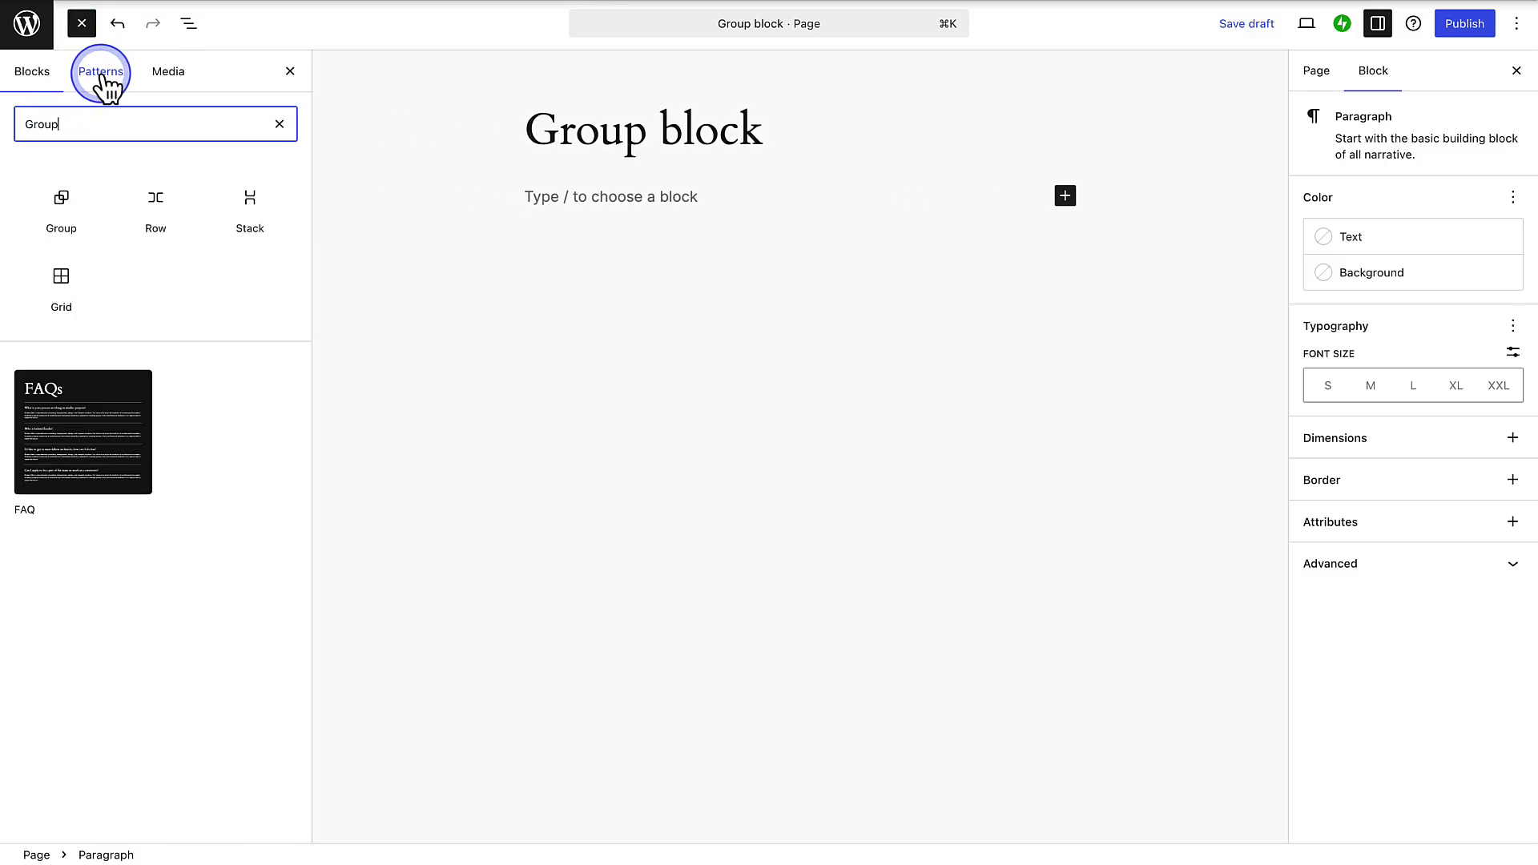
{"action": "left_click", "coordinate": [290, 73]}
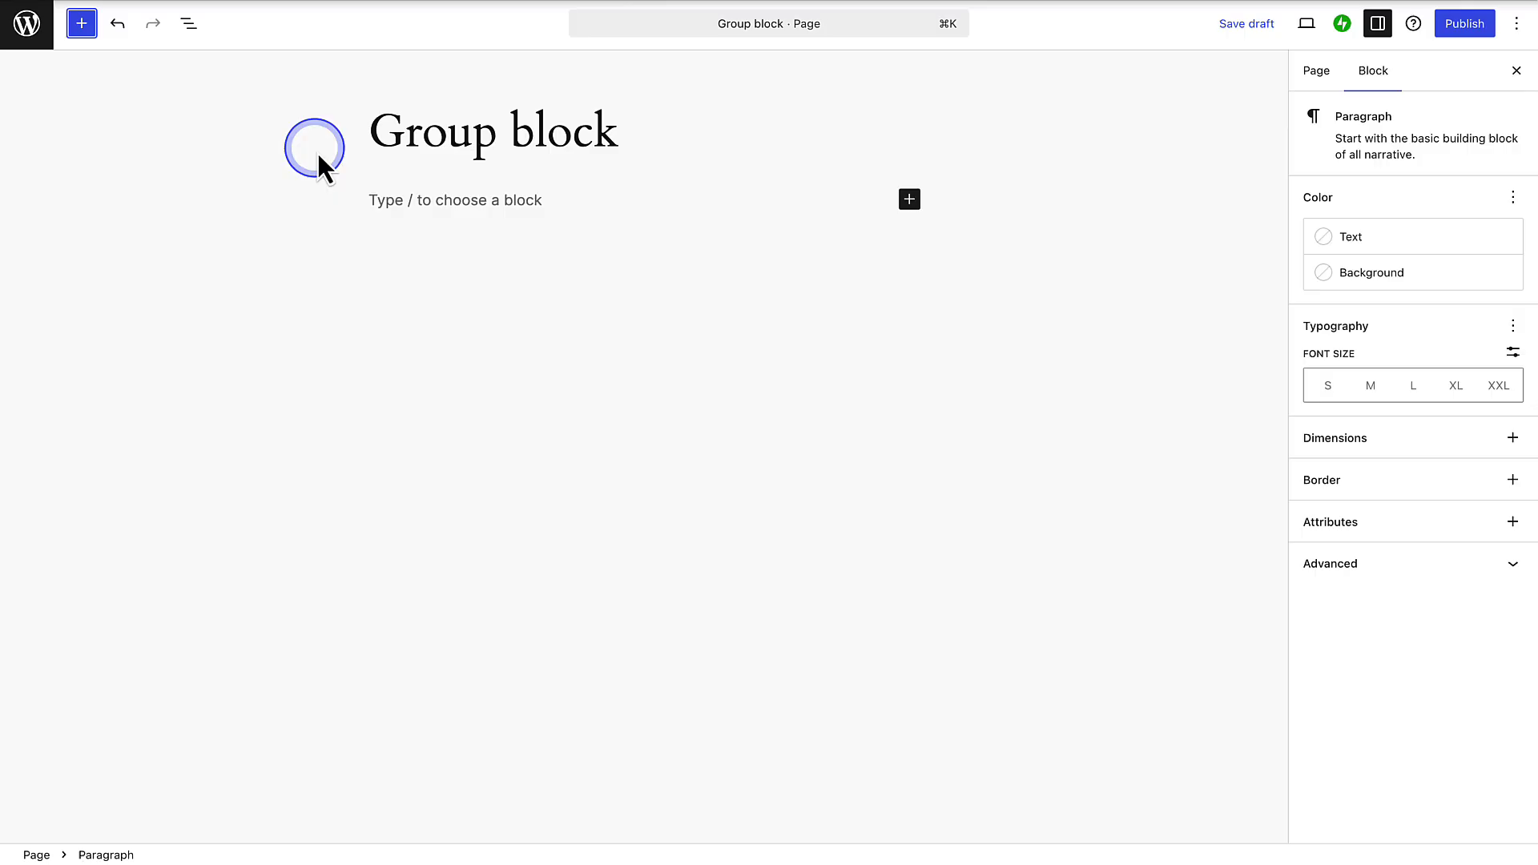
{"action": "left_click", "coordinate": [370, 201]}
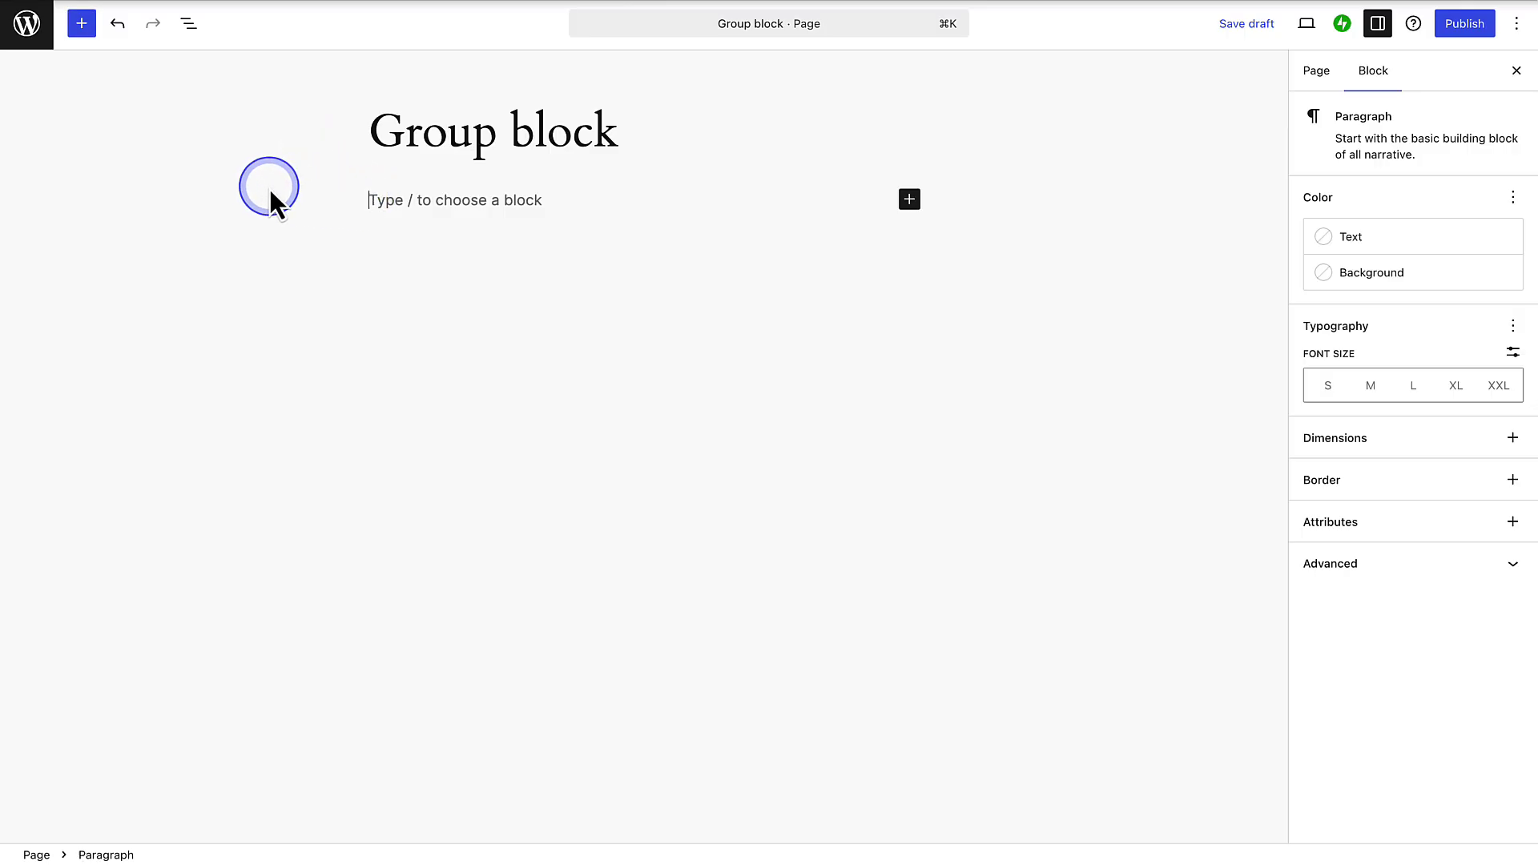
{"action": "type", "text": "/group"}
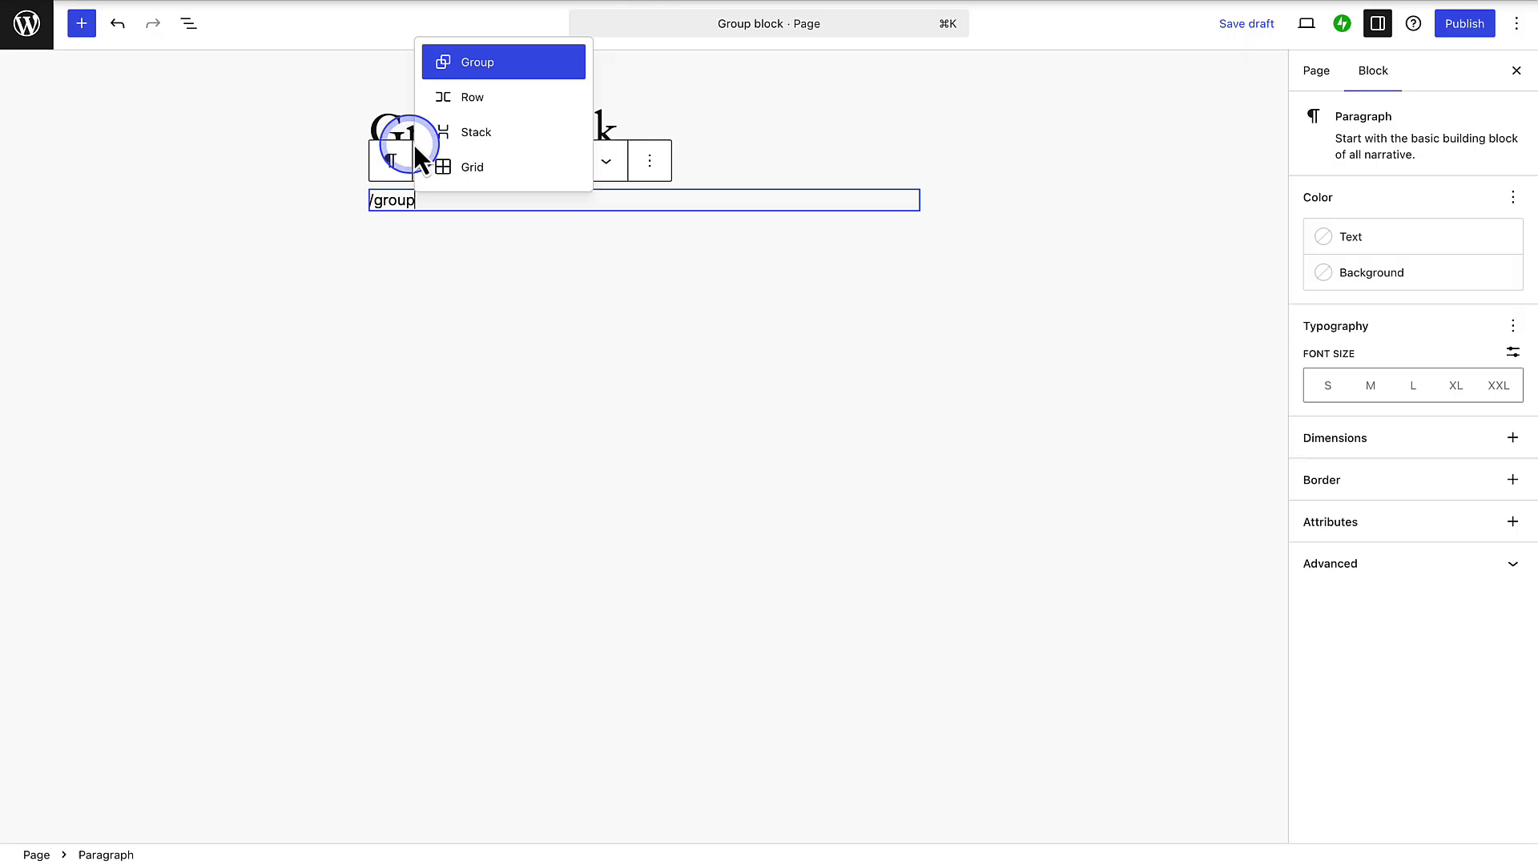
Step: Insert a Group block with the plain Group layout below the page title
{"action": "left_click", "coordinate": [512, 64]}
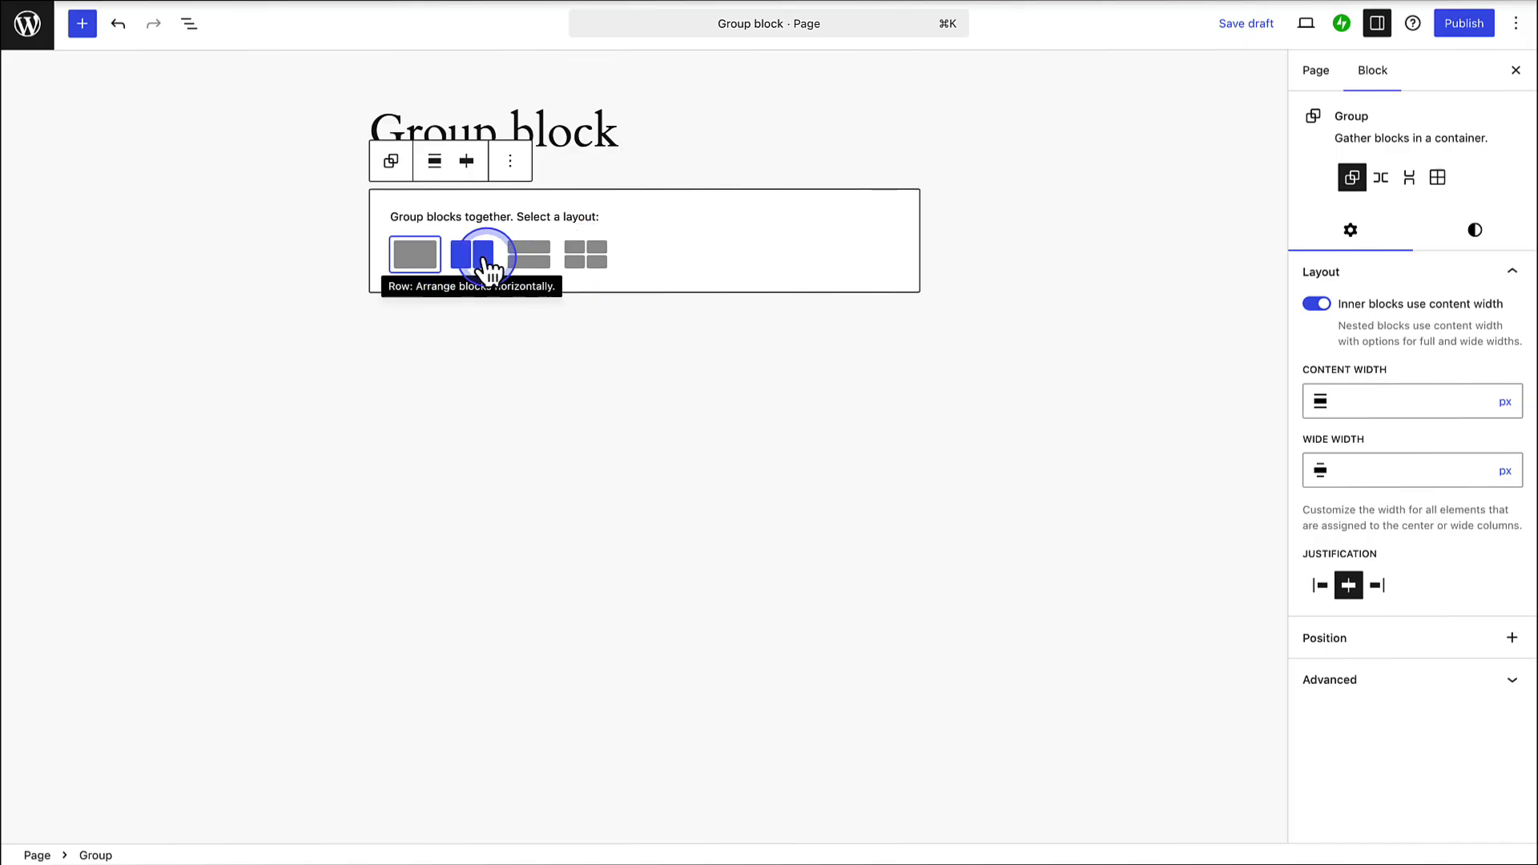
{"action": "left_click", "coordinate": [415, 255]}
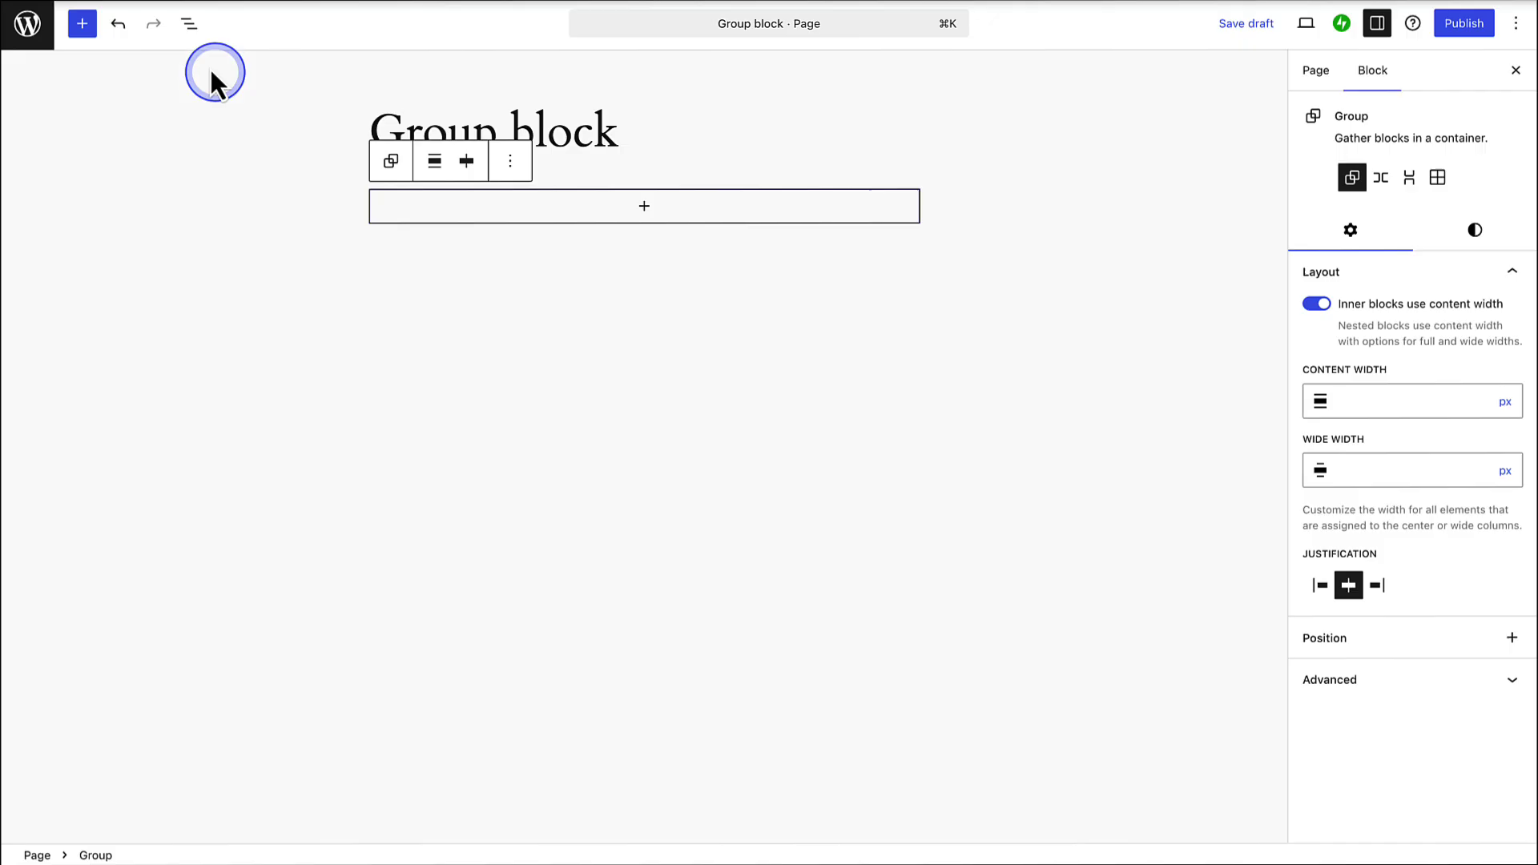
Step: Add a 'Mountains' heading inside the group, followed by a pasted paragraph of text
{"action": "left_click", "coordinate": [189, 23]}
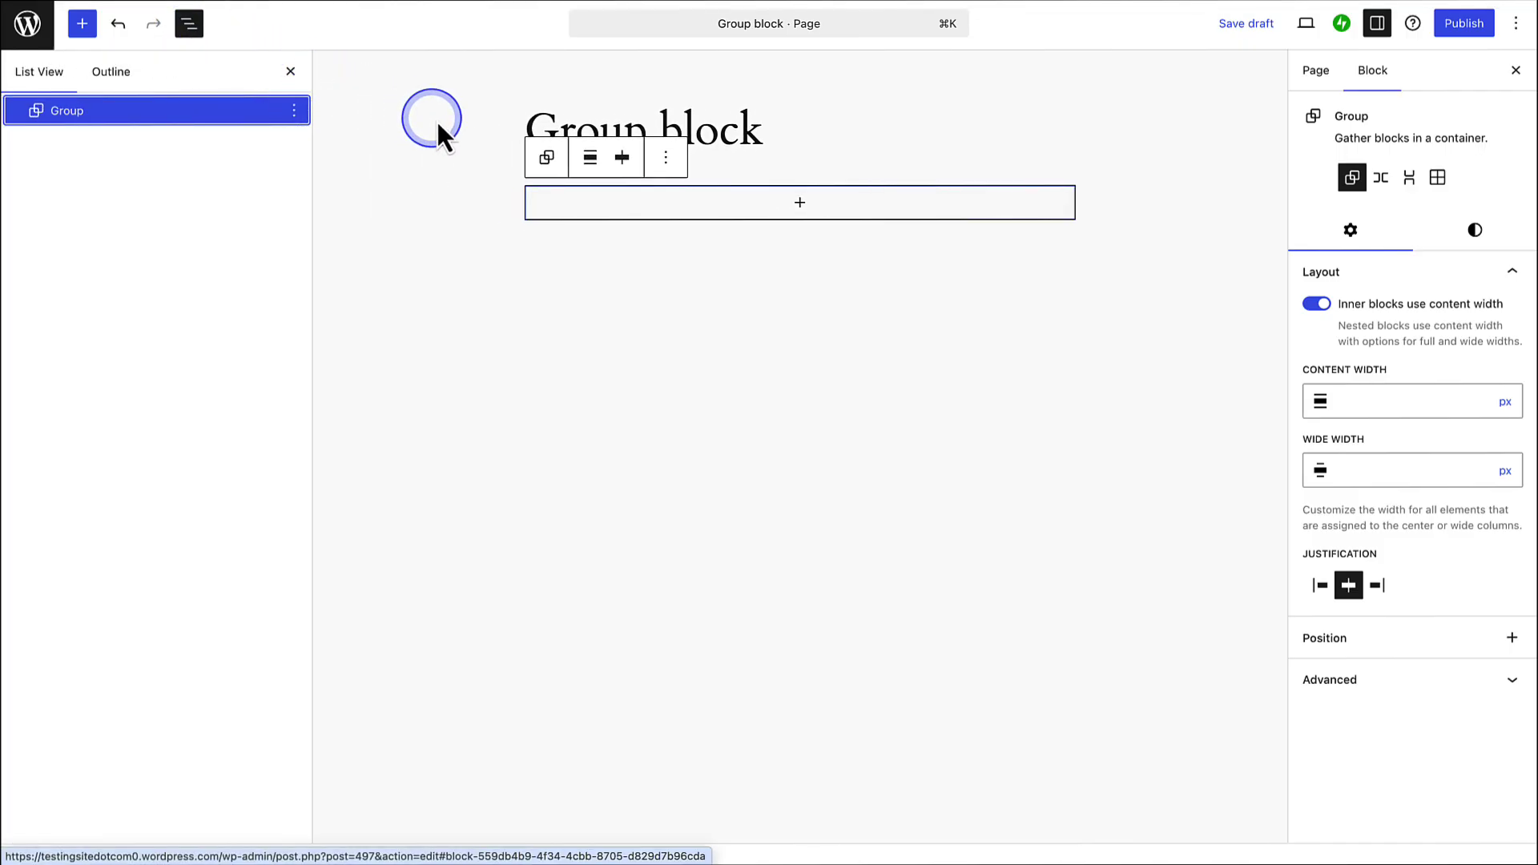
{"action": "left_click", "coordinate": [797, 204]}
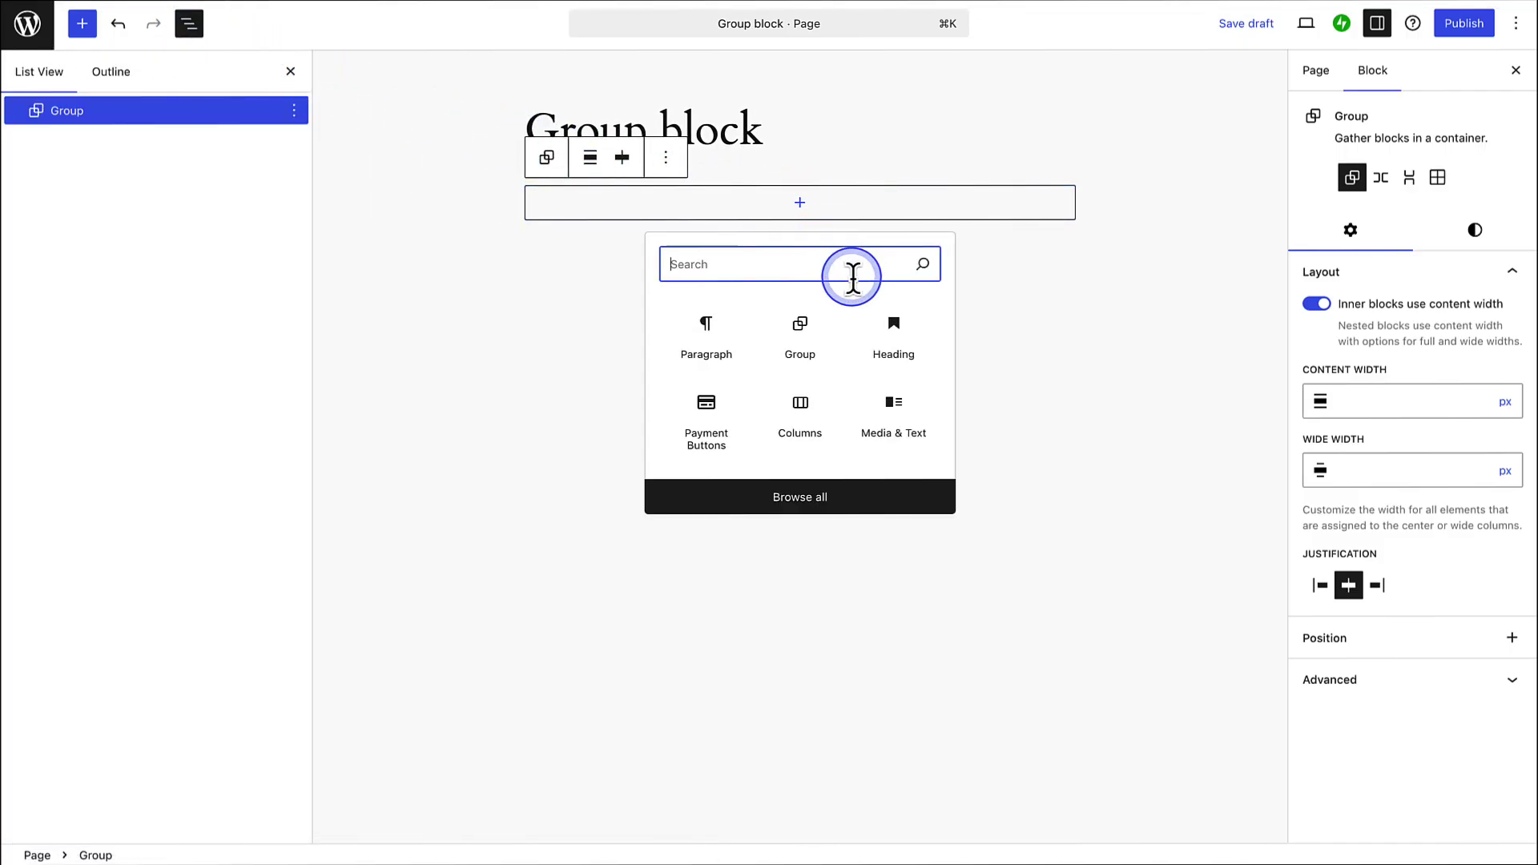
{"action": "left_click", "coordinate": [894, 333]}
{"action": "type", "text": "Mou"}
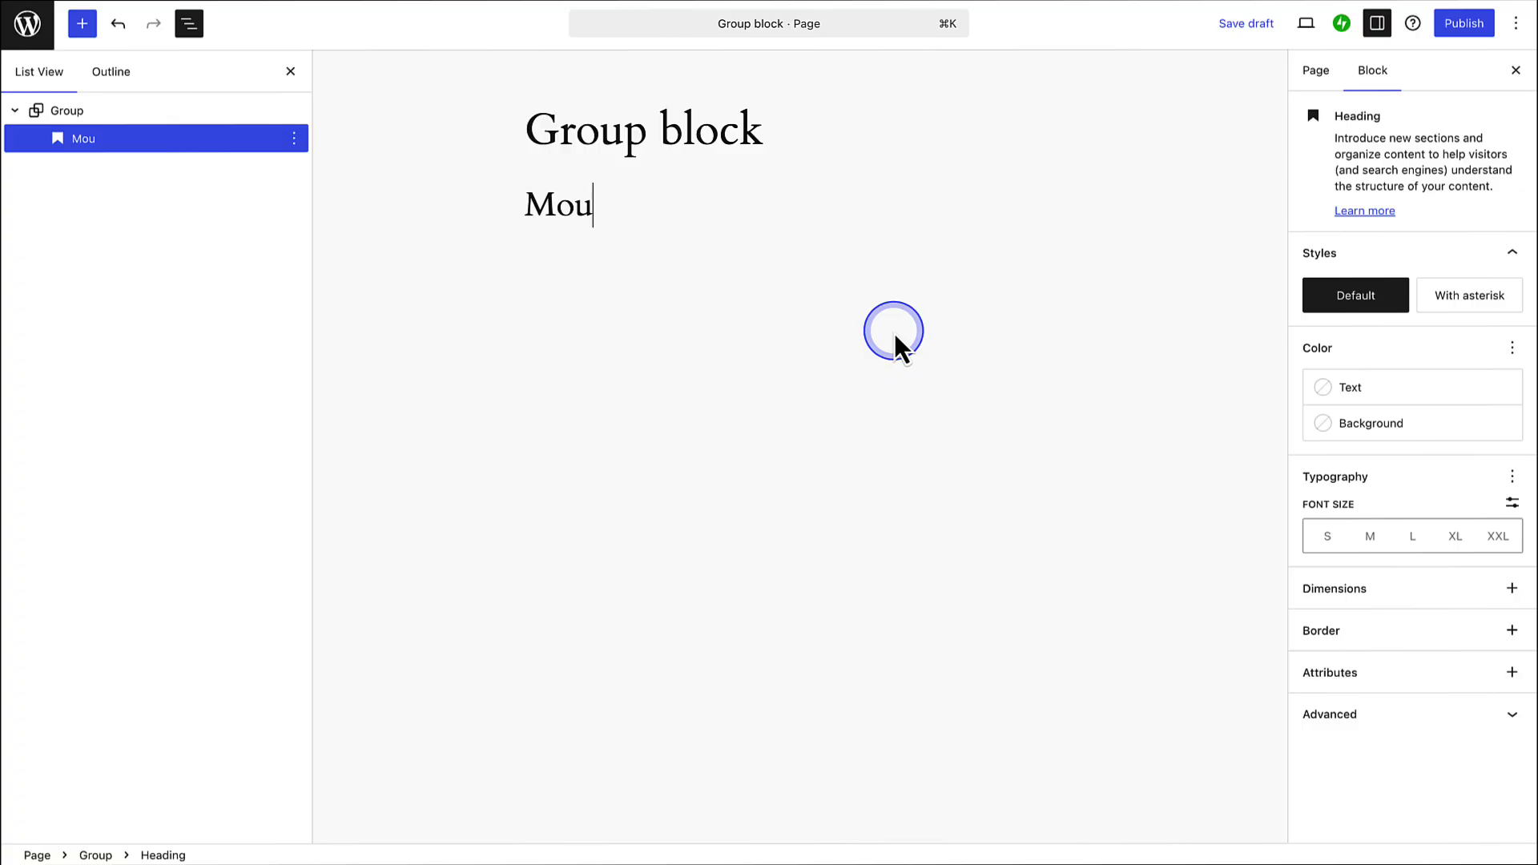
{"action": "type", "text": "ntains"}
{"action": "key", "text": "Return"}
{"action": "type", "text": "Majestic and timeless, mountains rise like ancient sentinels across the horizon—carved by wind, water, and the slow hand of time. They hold secrets in their cliffs and stories in their shadows, offering both challenge and peace to those who venture close. Whether dusted with snow or cloaked in green, mountains remind us how small we are—and how far we can climb."}
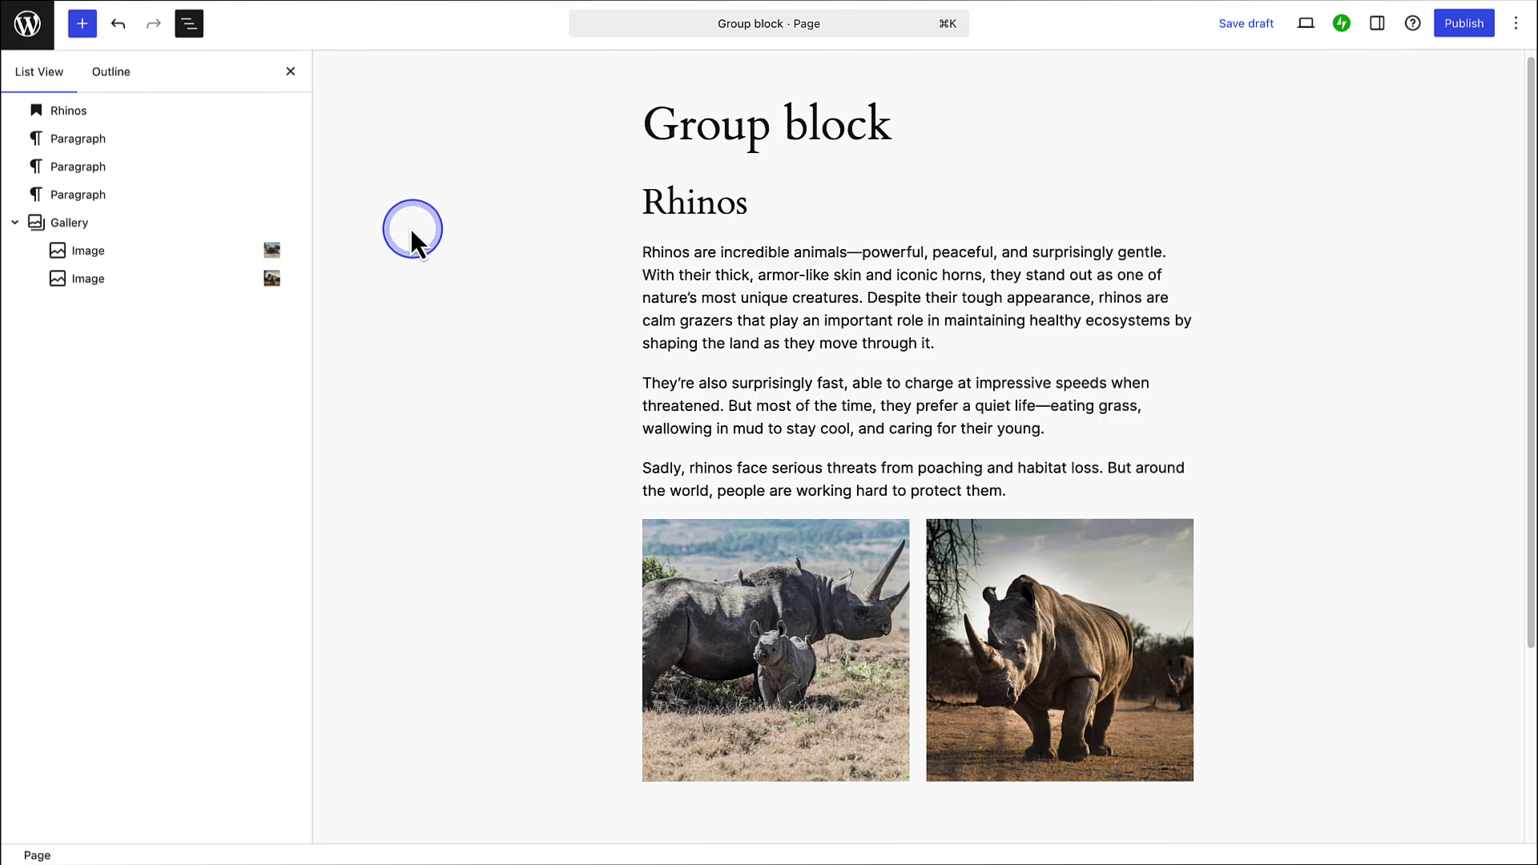
Step: Select the Rhinos heading through the gallery and wrap them all into one Group
{"action": "left_click", "coordinate": [250, 112]}
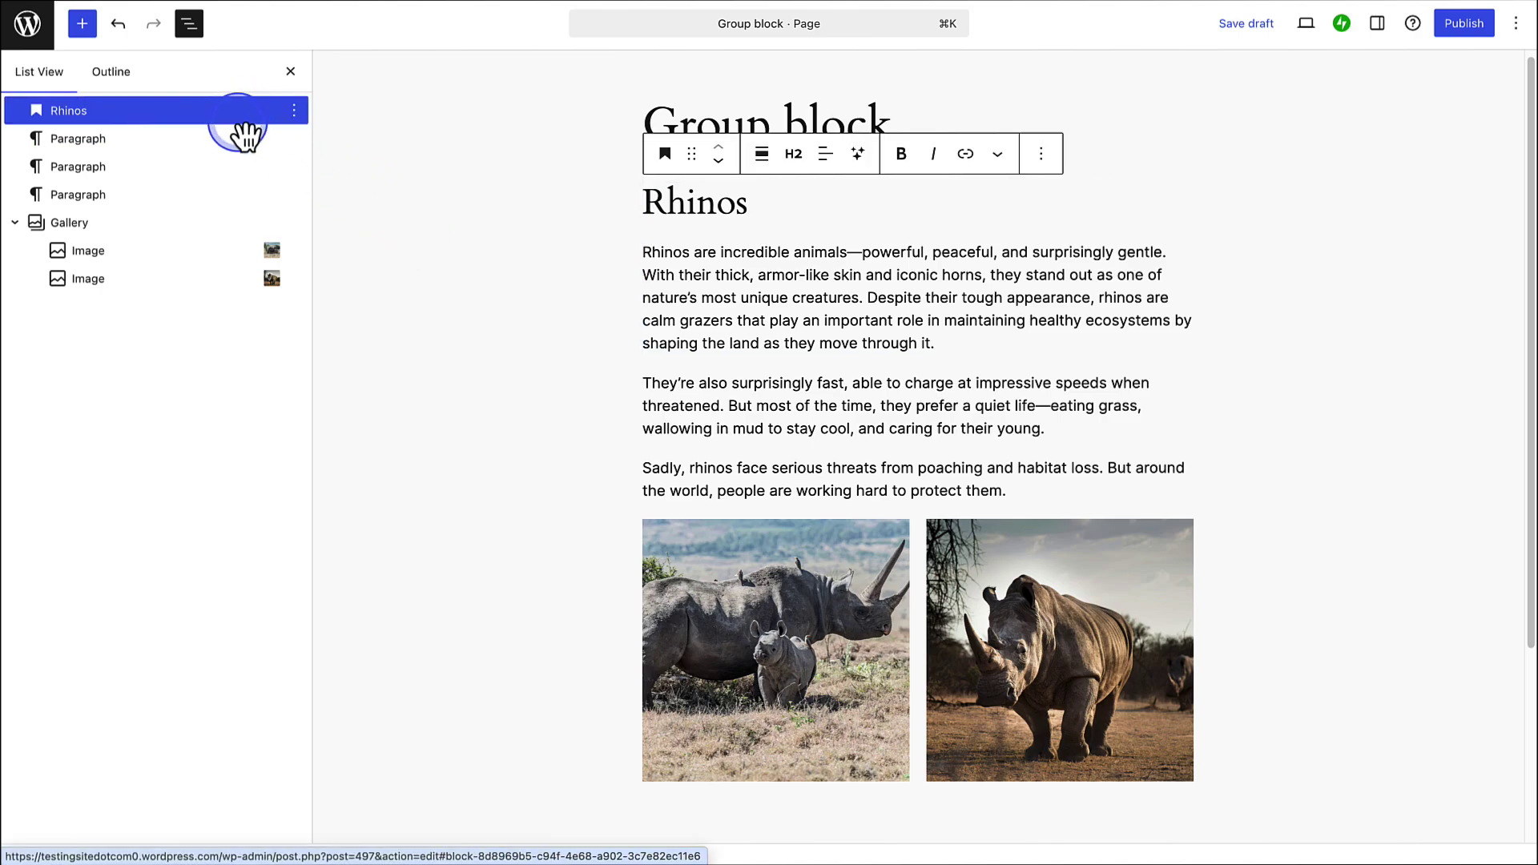
{"action": "left_click", "coordinate": [218, 226], "text": "shift"}
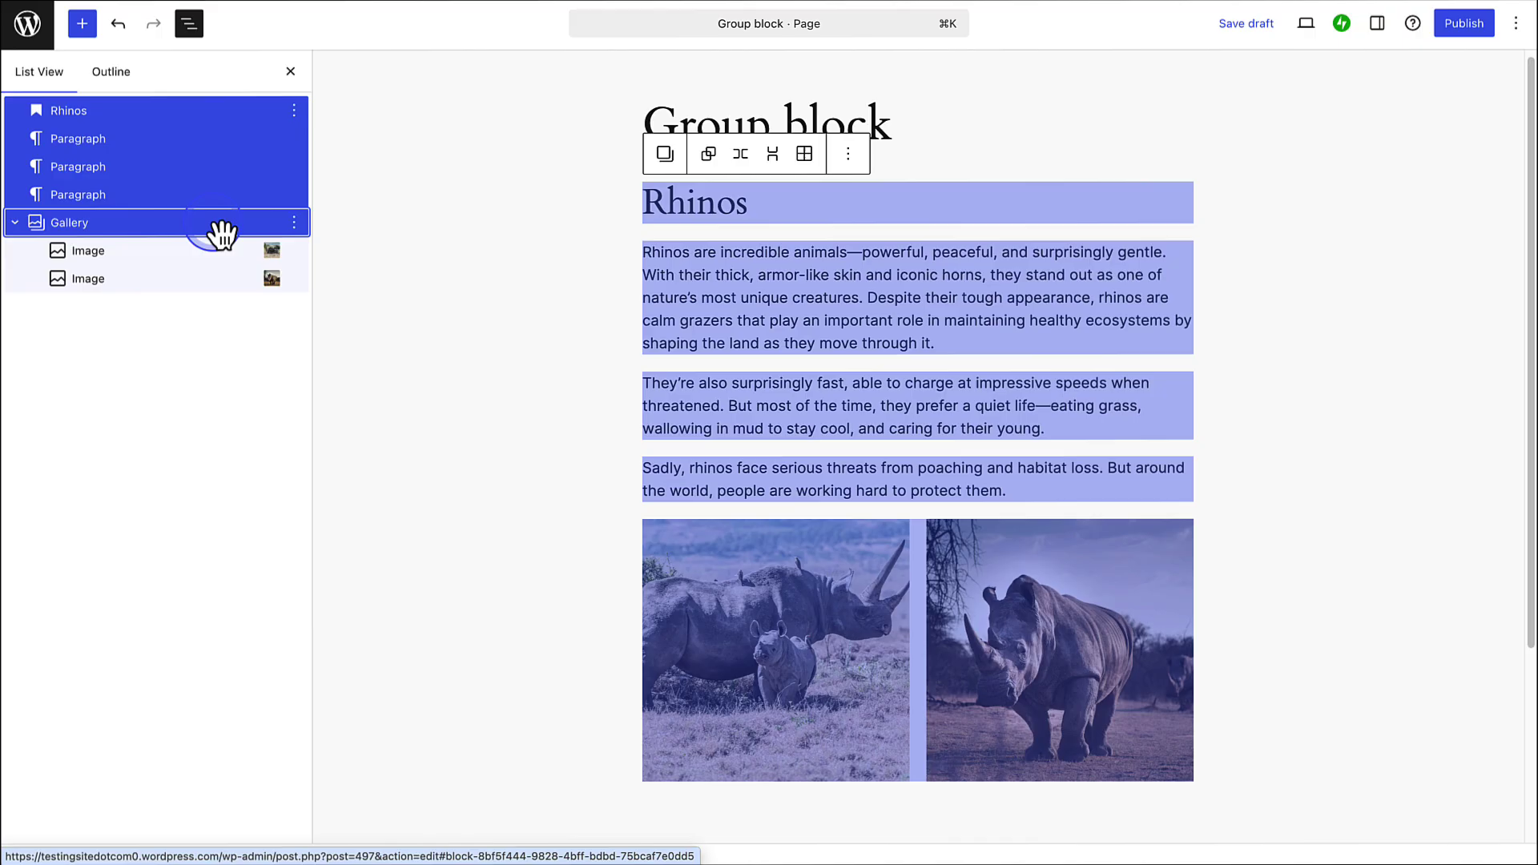
{"action": "left_click", "coordinate": [850, 156]}
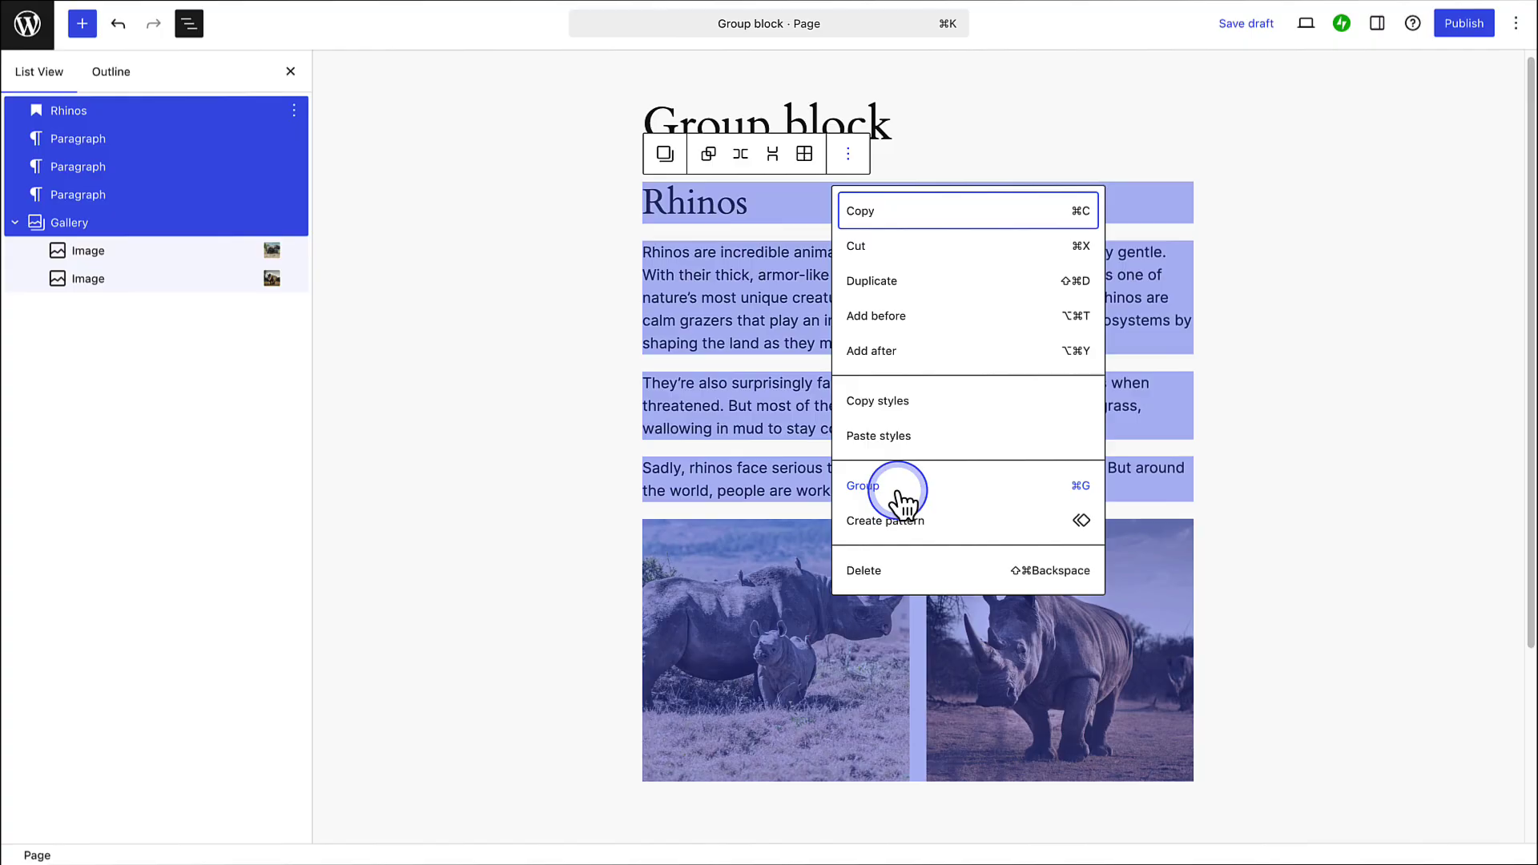
{"action": "left_click", "coordinate": [849, 156]}
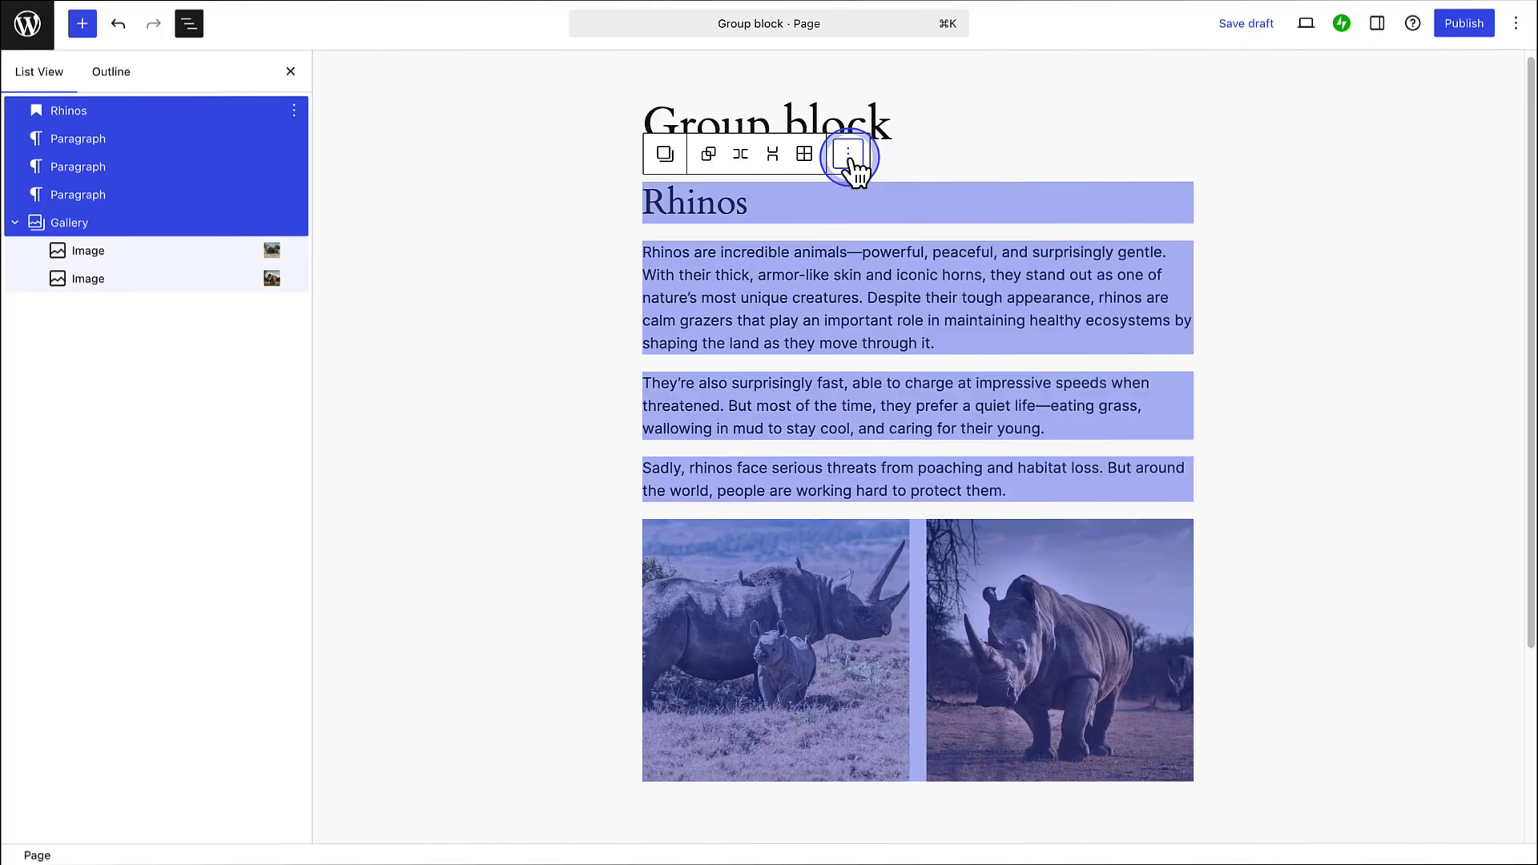
{"action": "left_click", "coordinate": [710, 157]}
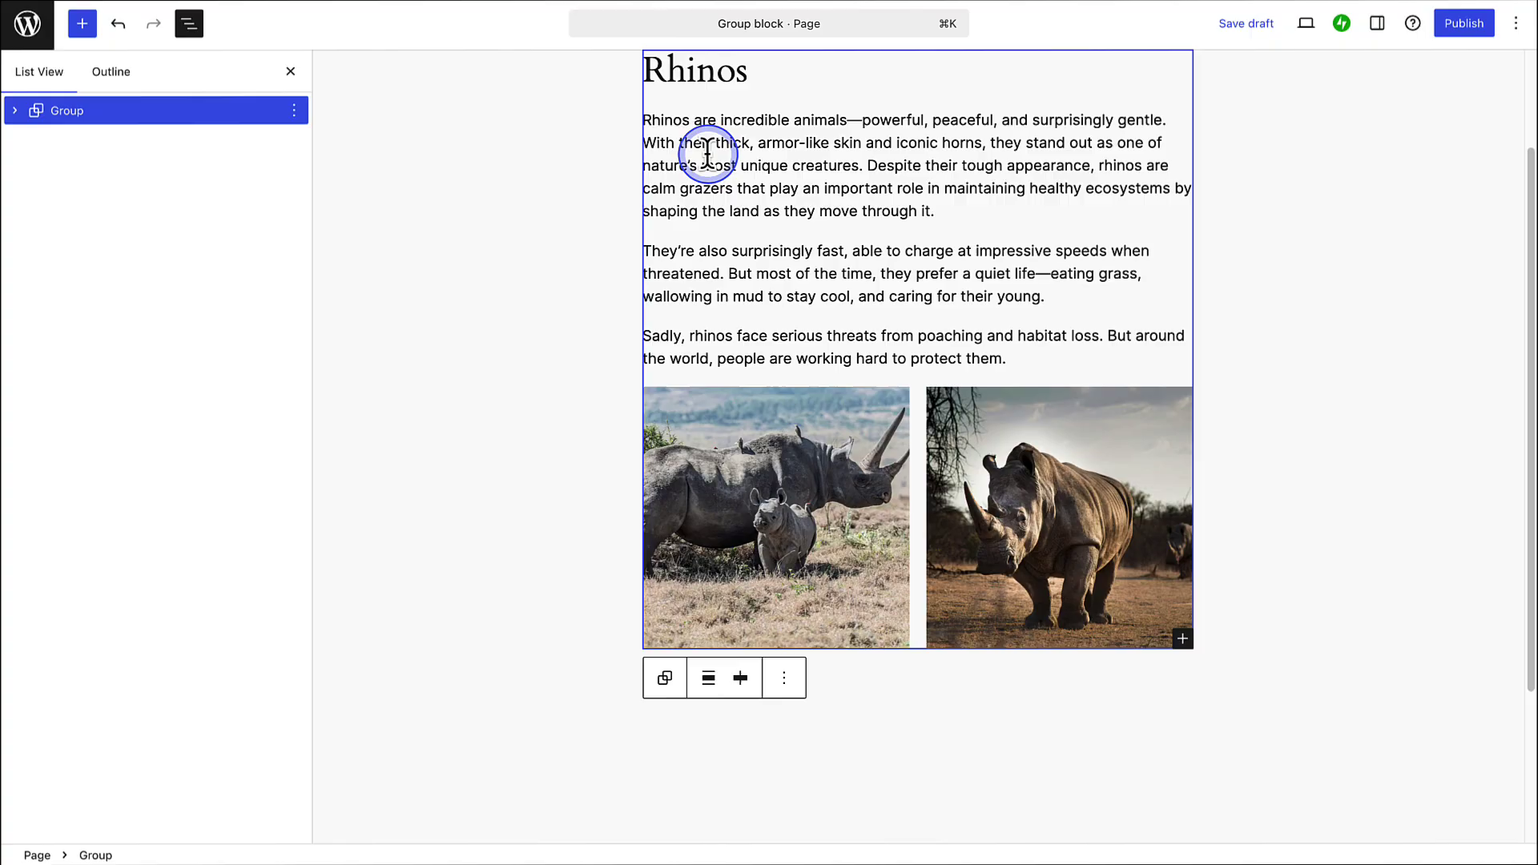
{"action": "left_click", "coordinate": [14, 112]}
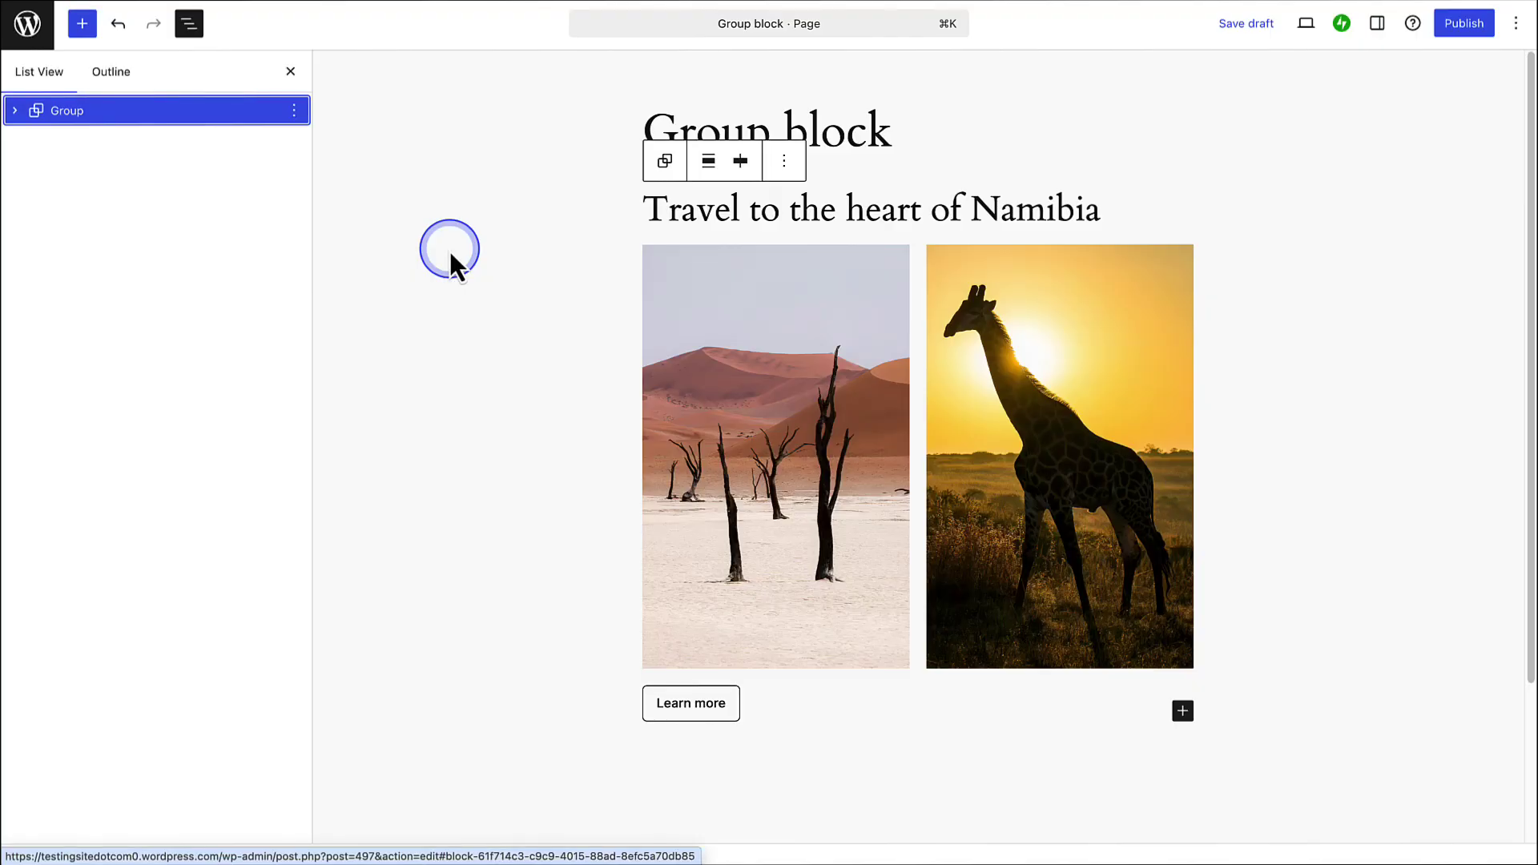
Step: Expand the Namibia group and open its block settings sidebar
{"action": "left_click", "coordinate": [16, 111]}
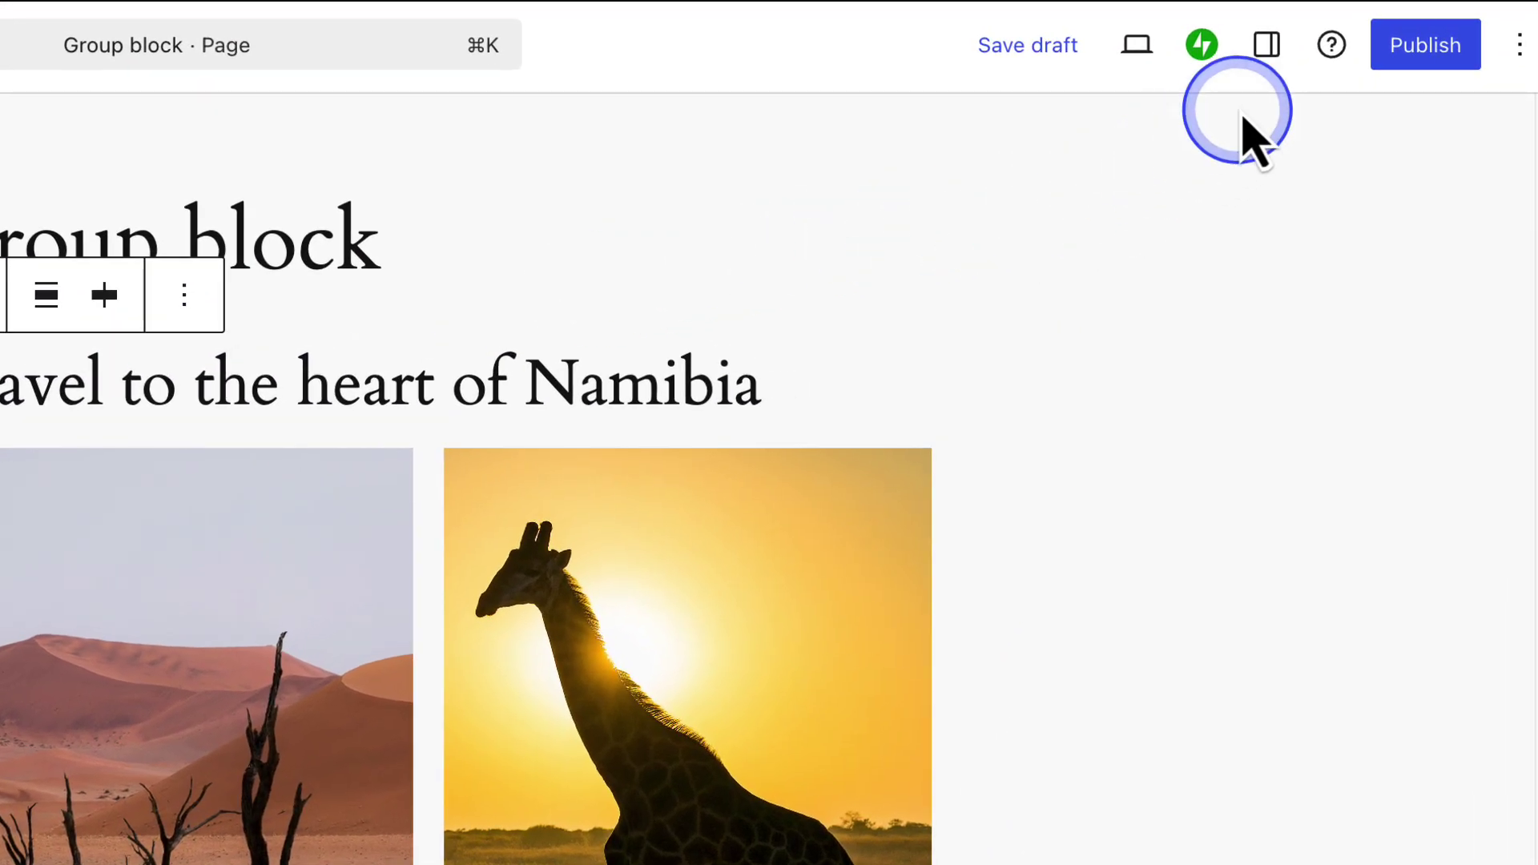
{"action": "left_click", "coordinate": [1266, 45]}
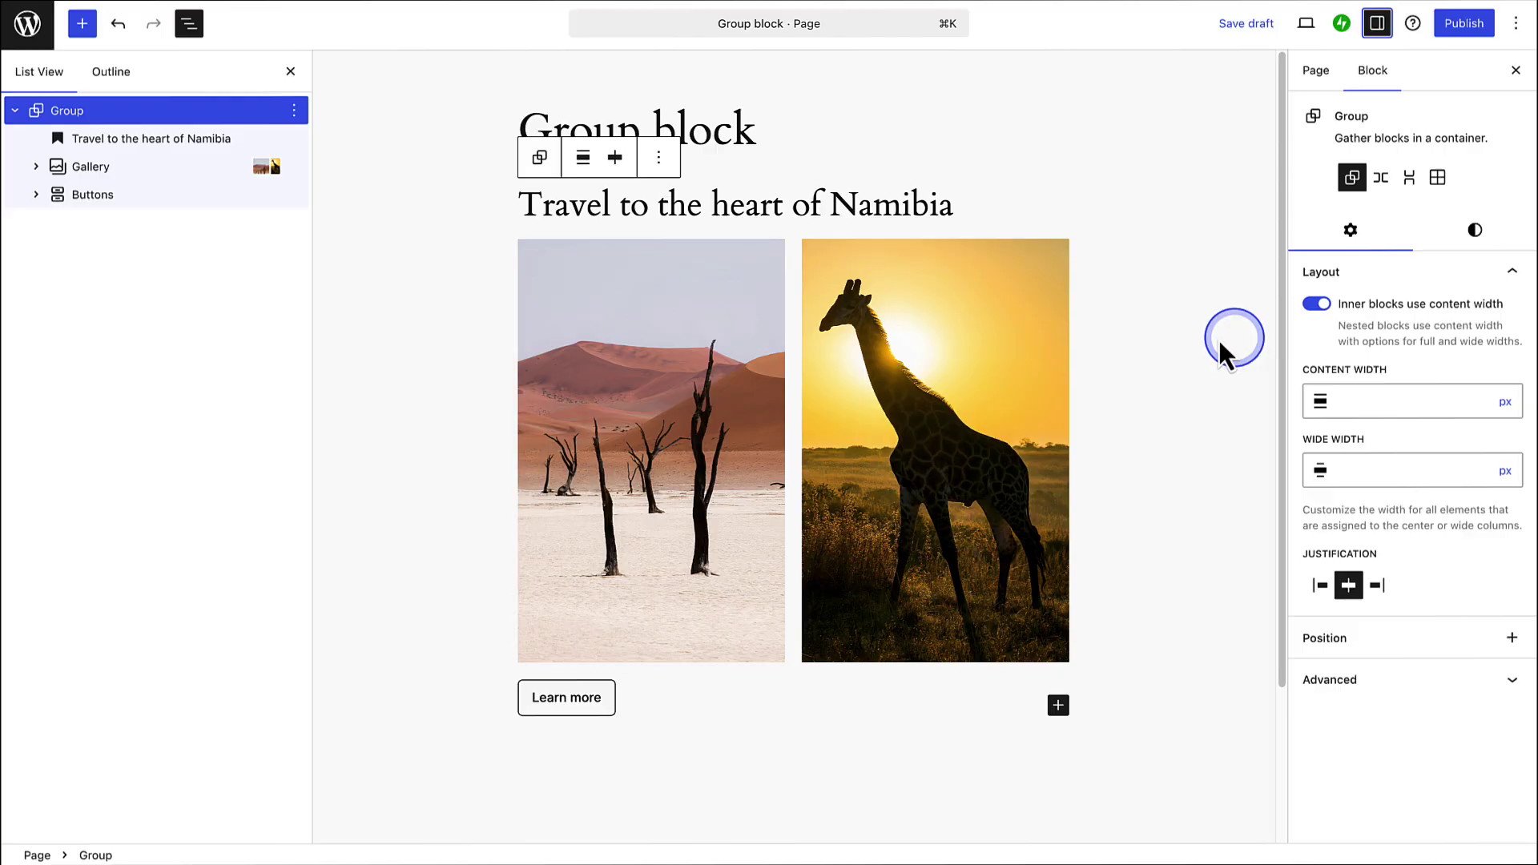
Step: Try Wide, Full and default alignment, turn off inner content width, then set Wide width
{"action": "left_click", "coordinate": [585, 158]}
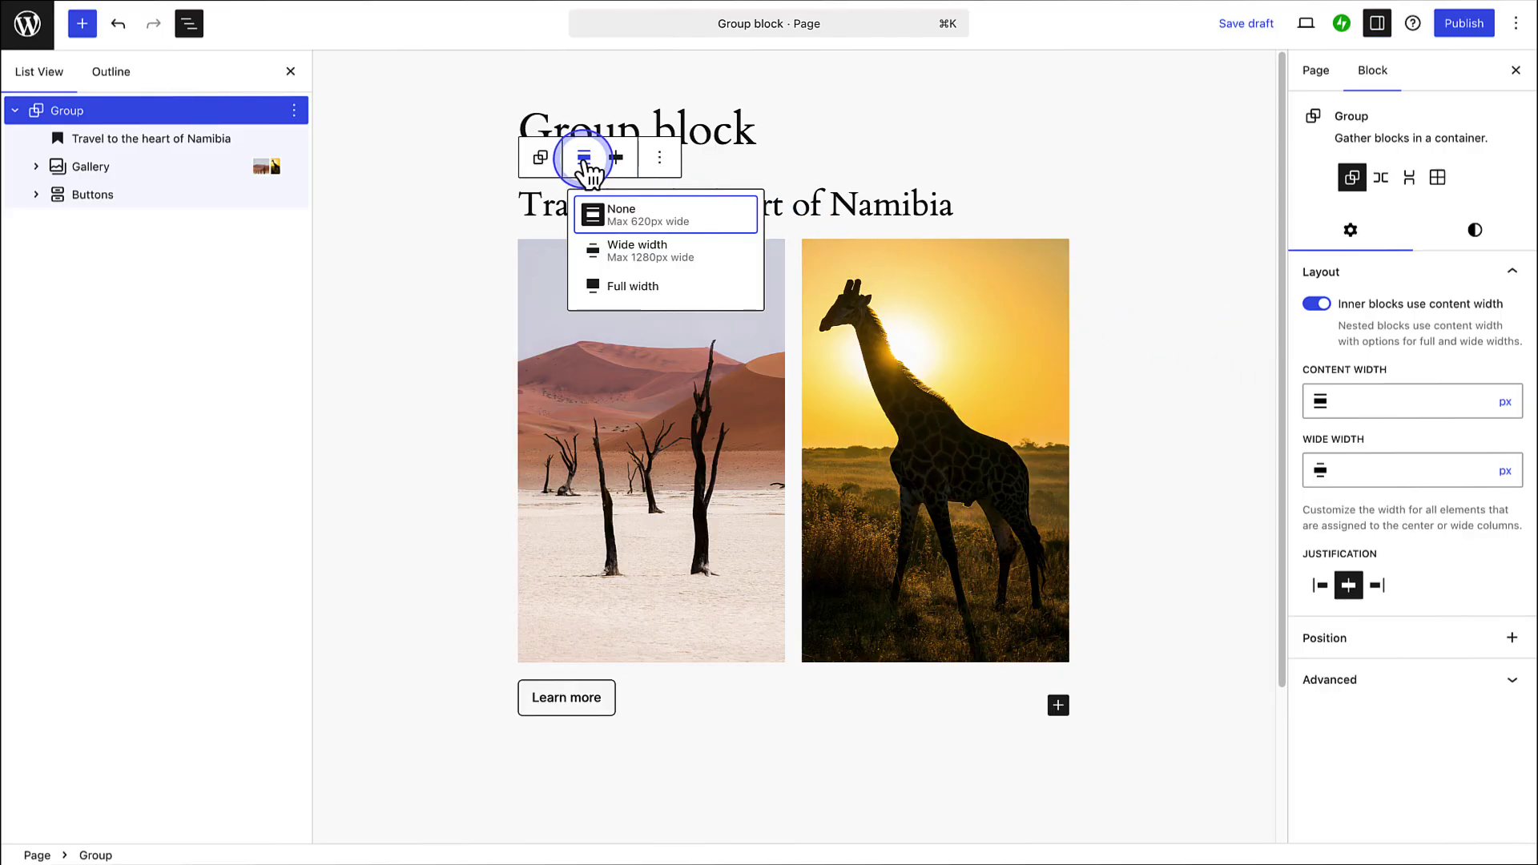
{"action": "left_click", "coordinate": [603, 248]}
{"action": "left_click", "coordinate": [456, 158]}
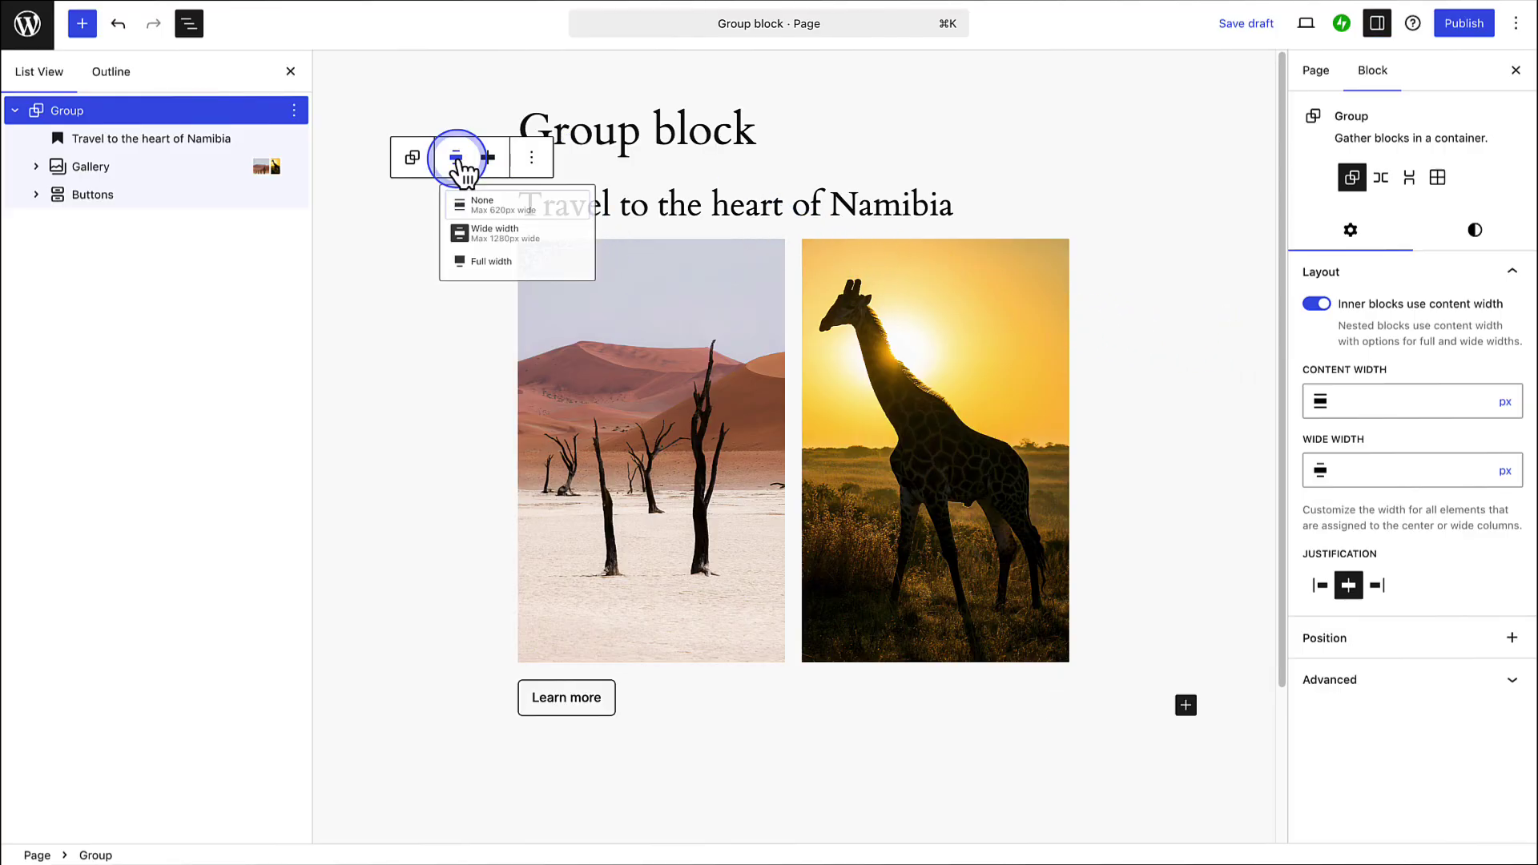
{"action": "left_click", "coordinate": [485, 287]}
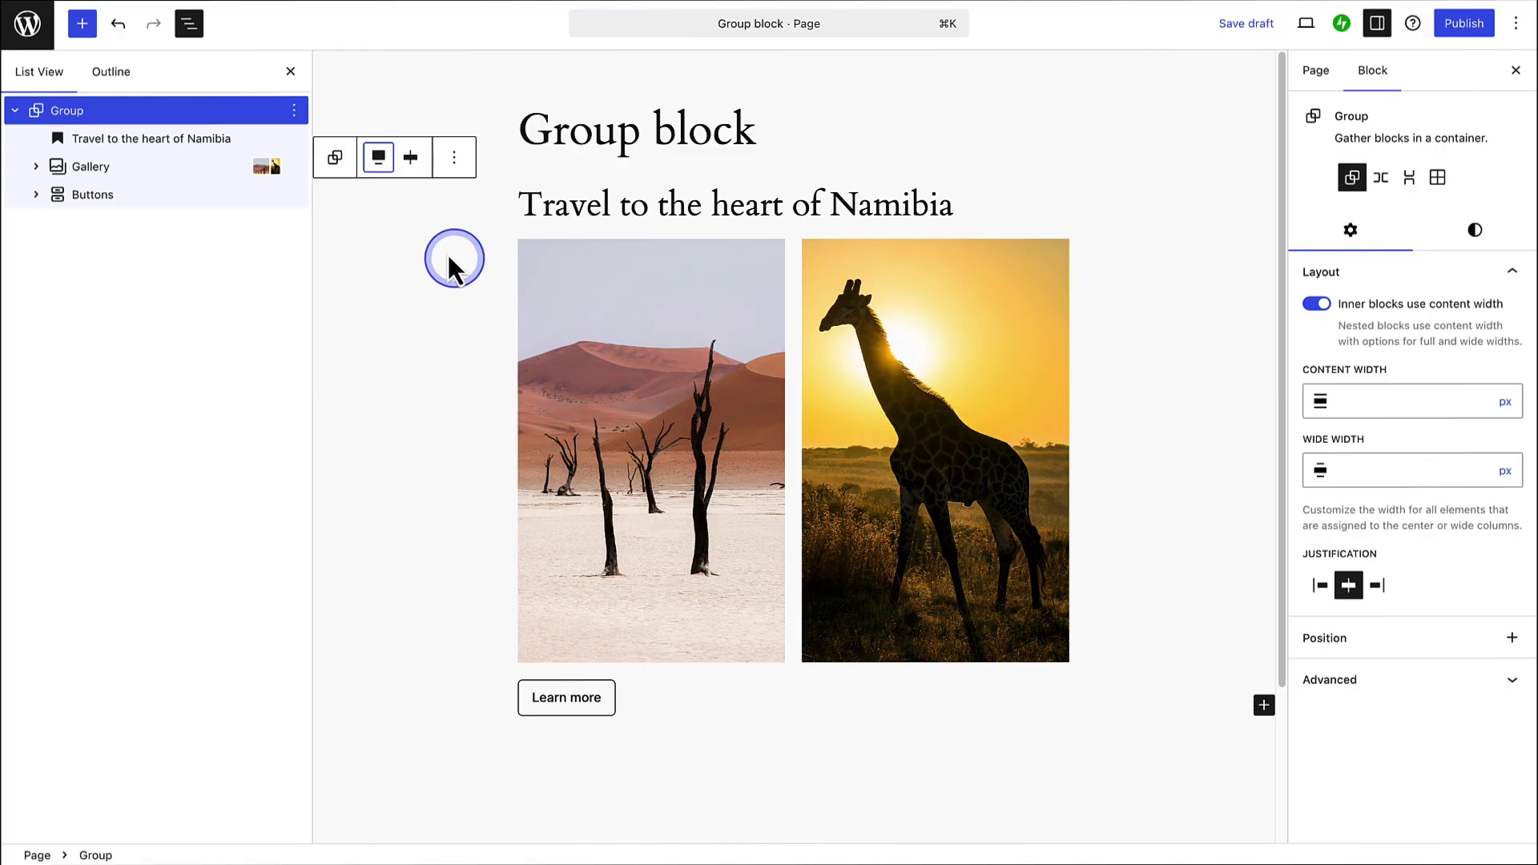
{"action": "left_click", "coordinate": [378, 158]}
{"action": "left_click", "coordinate": [399, 210]}
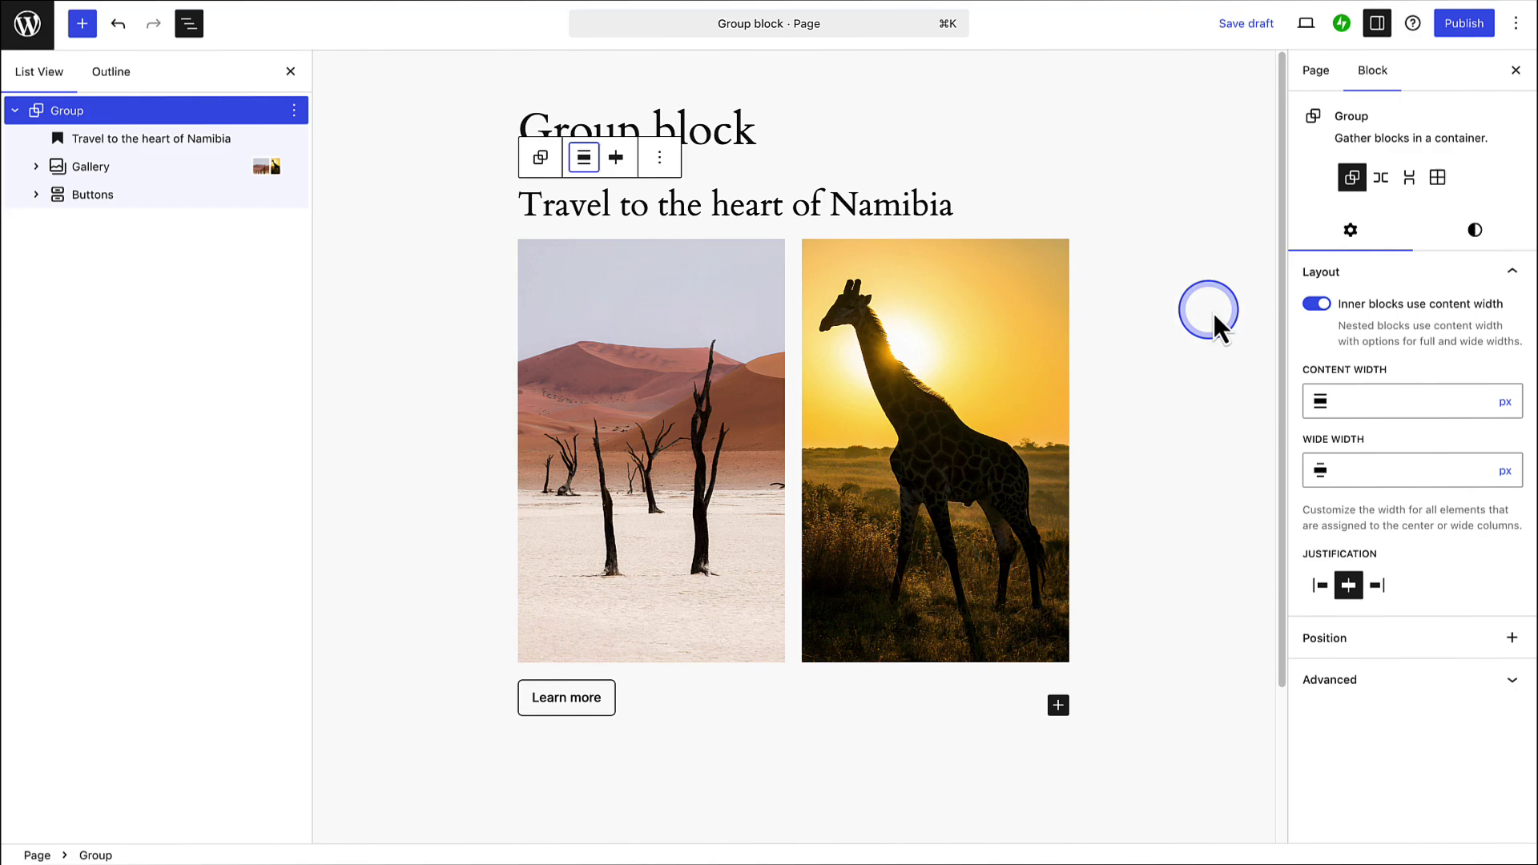
{"action": "left_click", "coordinate": [1317, 305]}
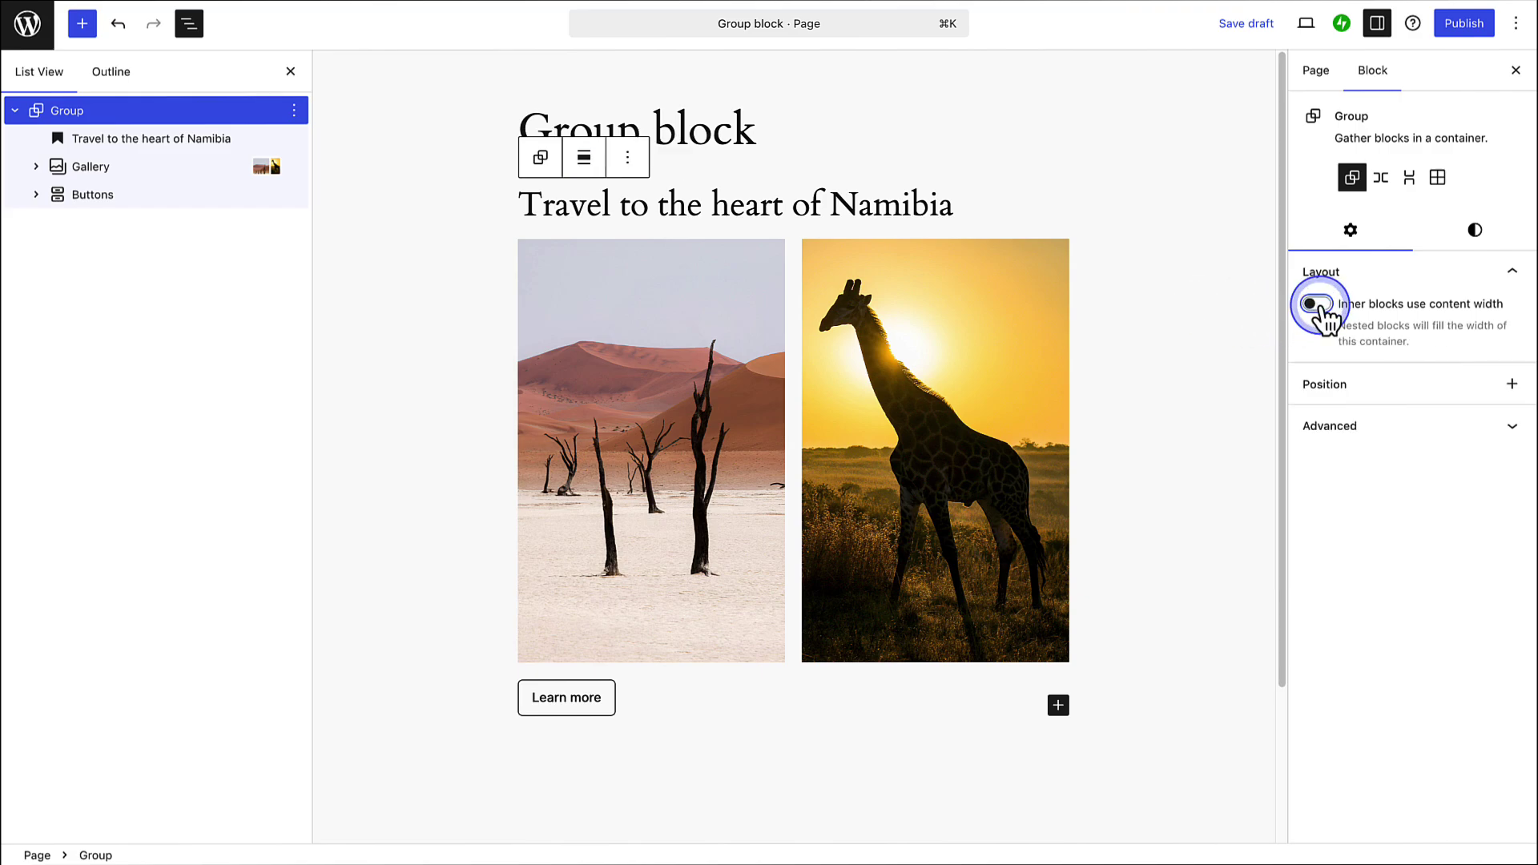
{"action": "left_click", "coordinate": [588, 157]}
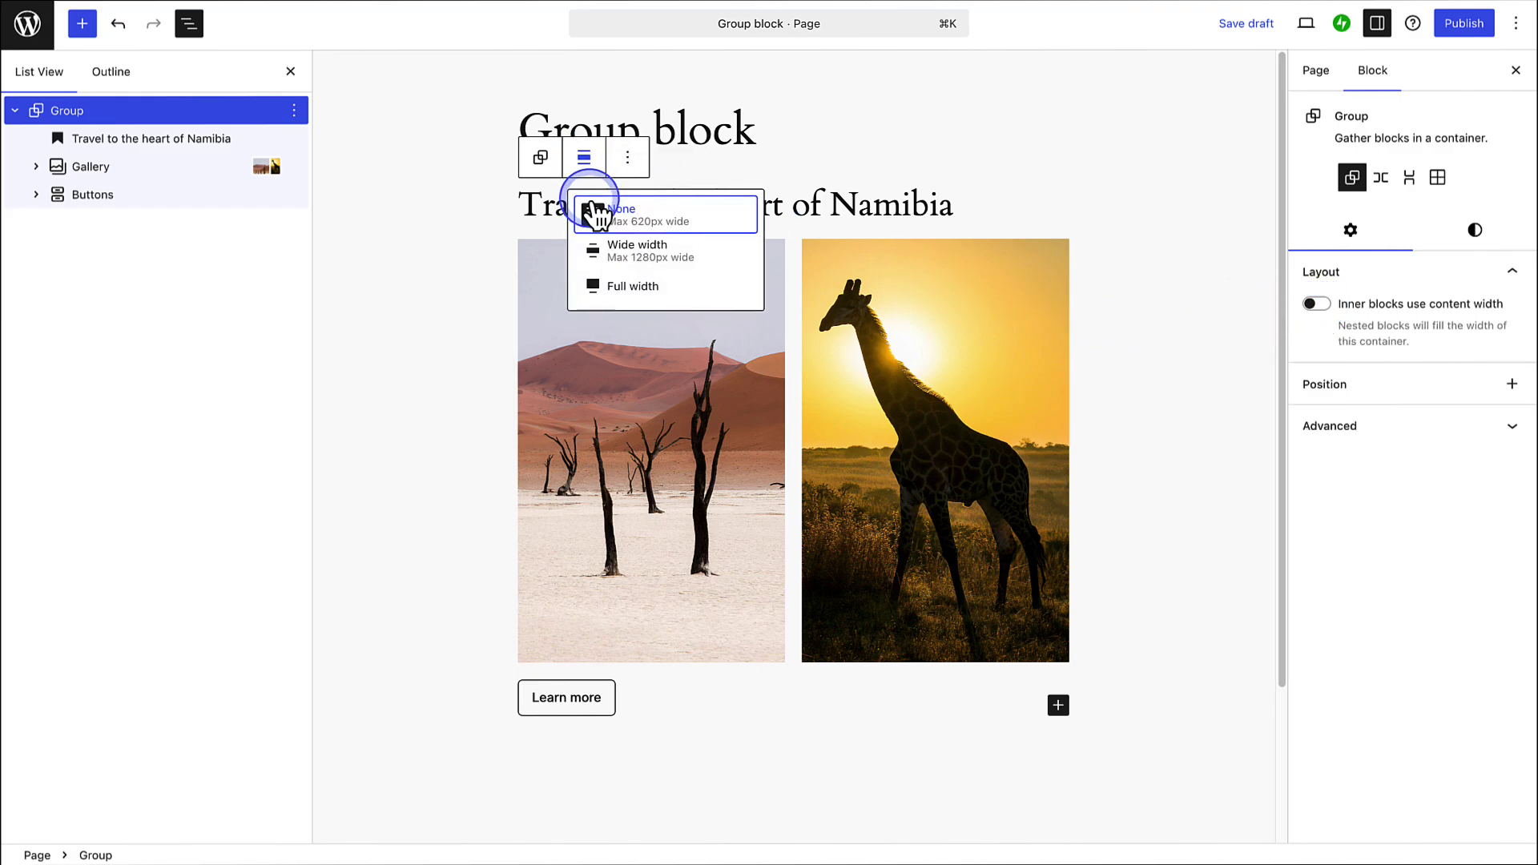
{"action": "left_click", "coordinate": [612, 248]}
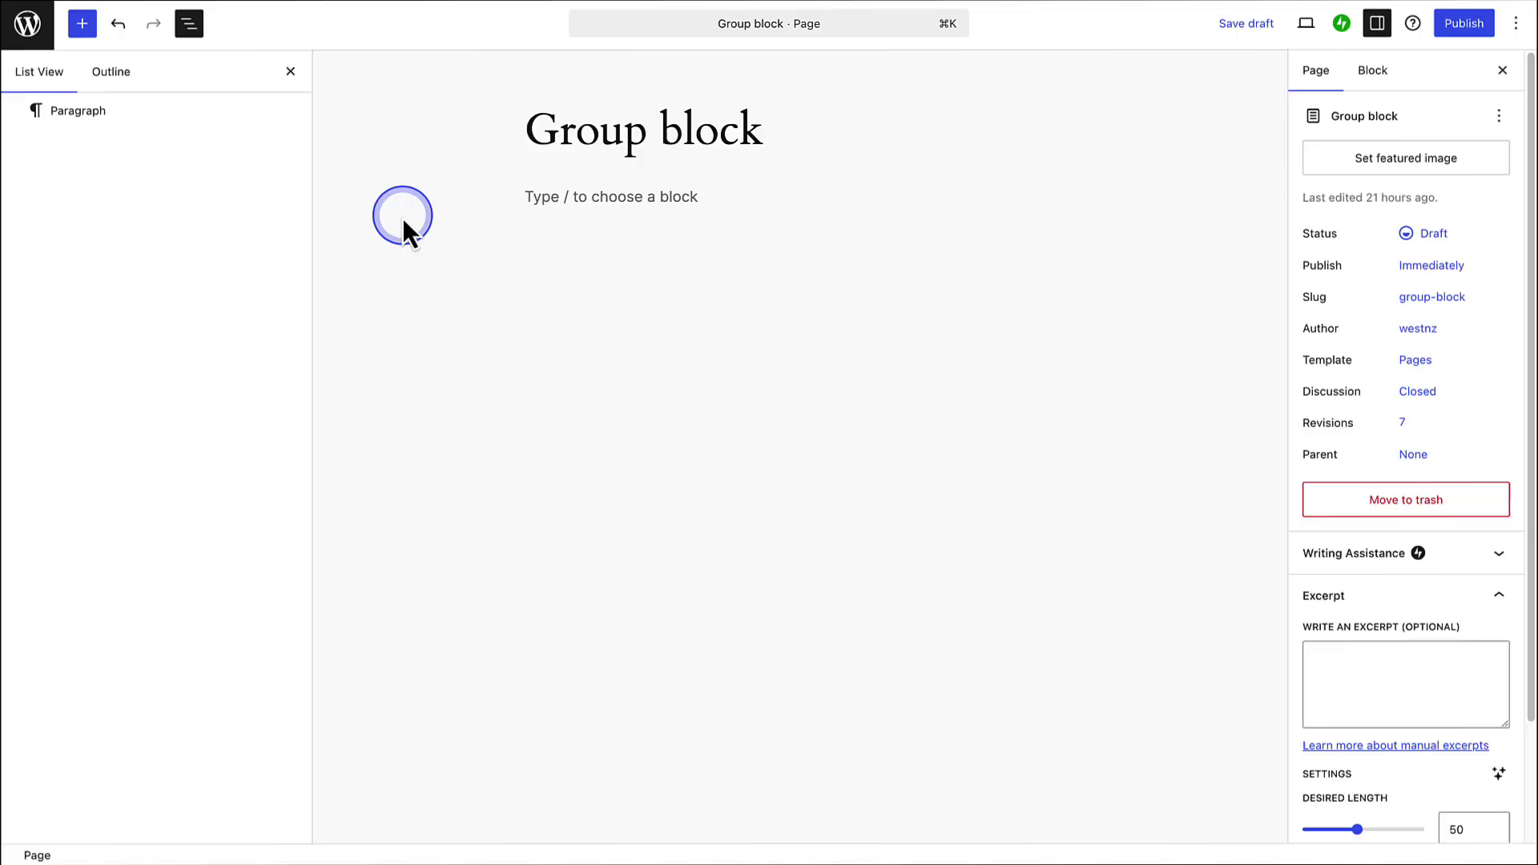
Step: Turn the empty paragraph into a plain Group containing two 50/50 columns
{"action": "left_click", "coordinate": [530, 201]}
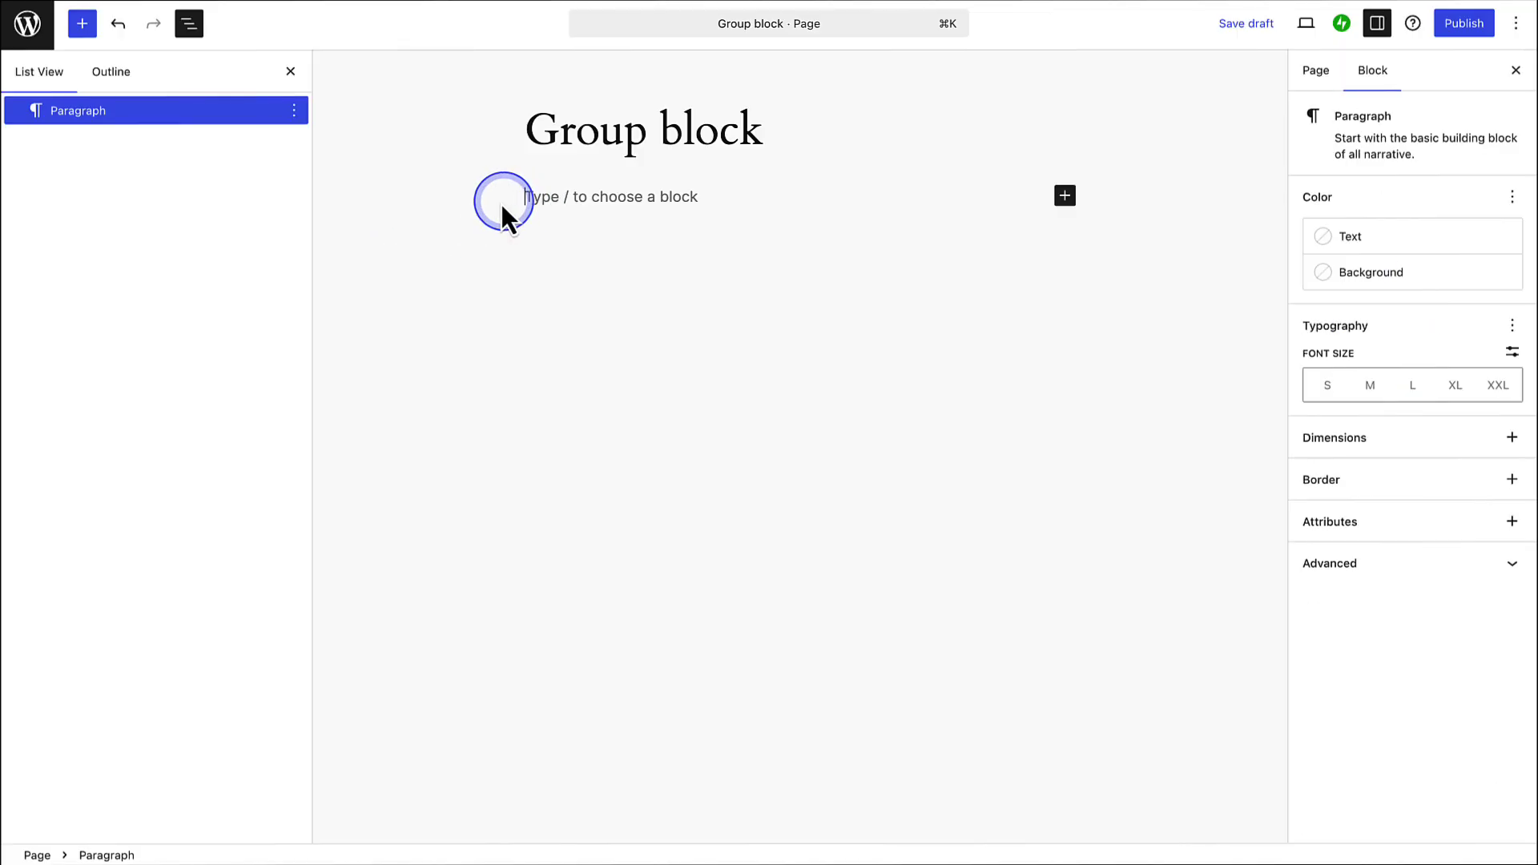
{"action": "type", "text": "/group"}
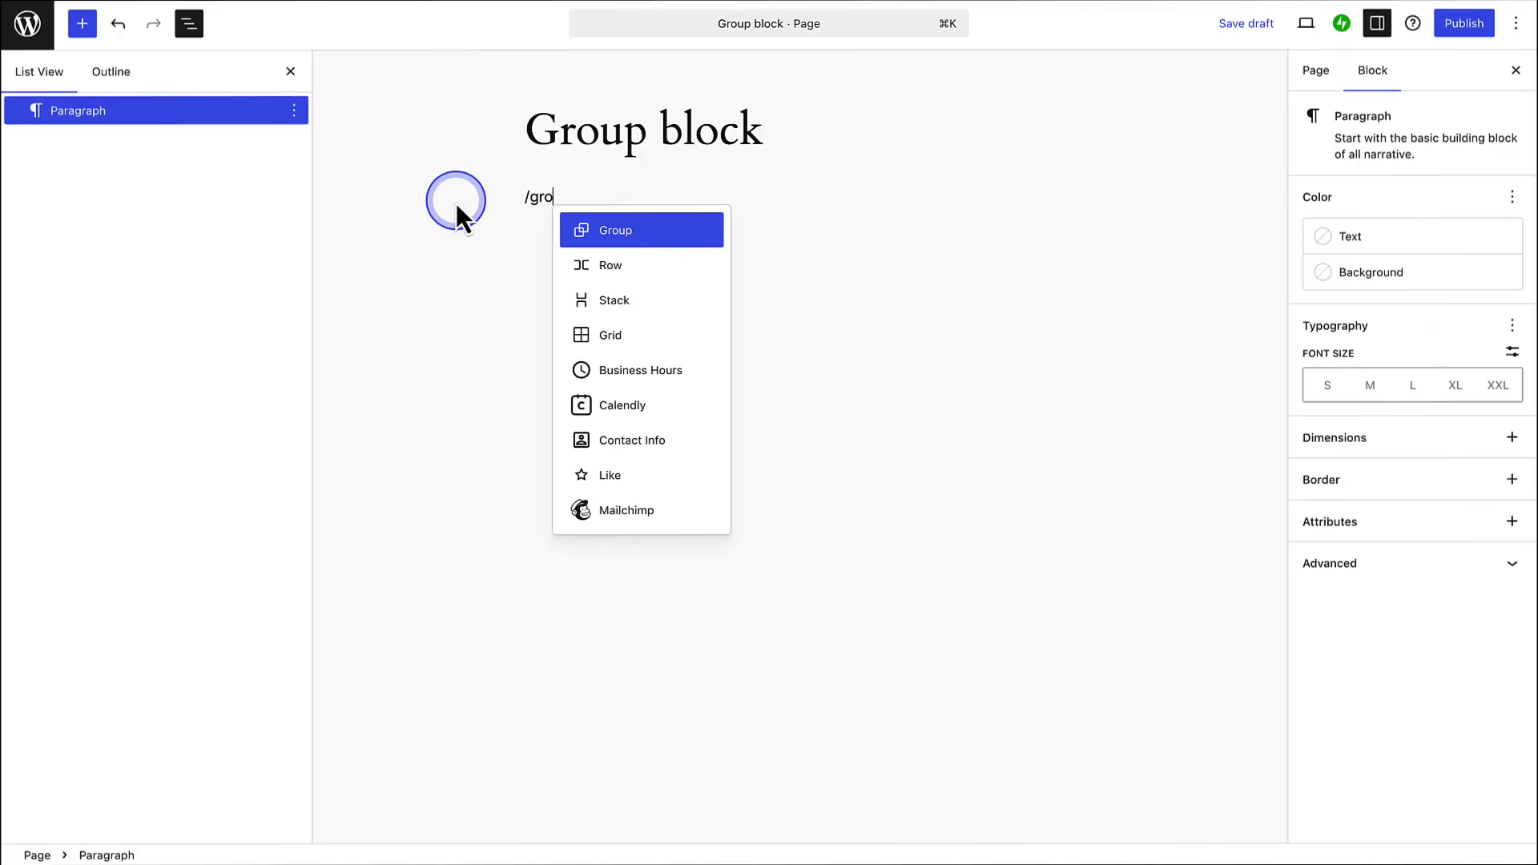
{"action": "left_click", "coordinate": [623, 58]}
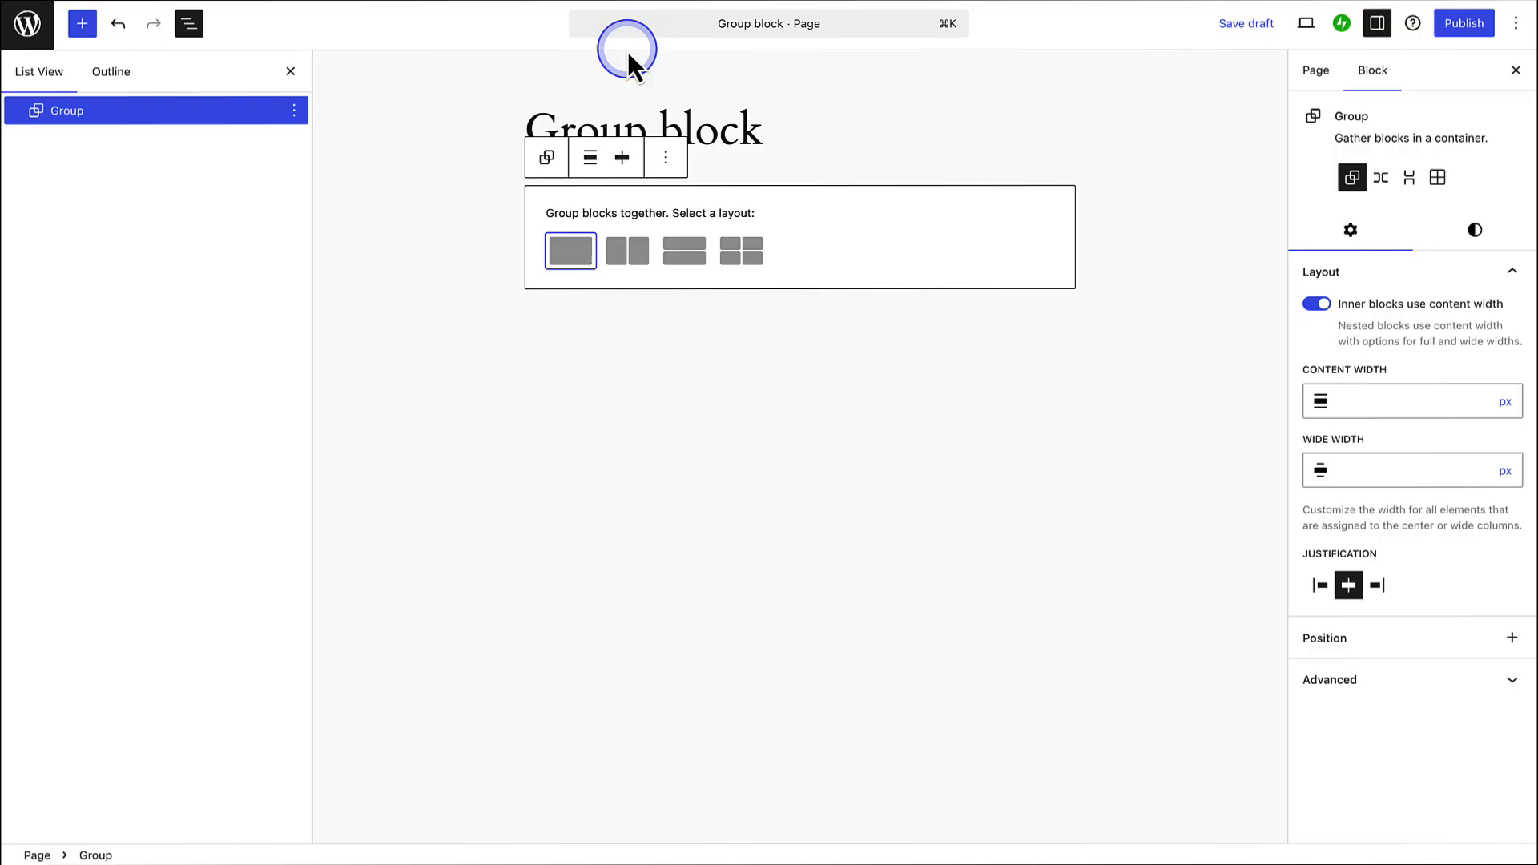
{"action": "left_click", "coordinate": [570, 250]}
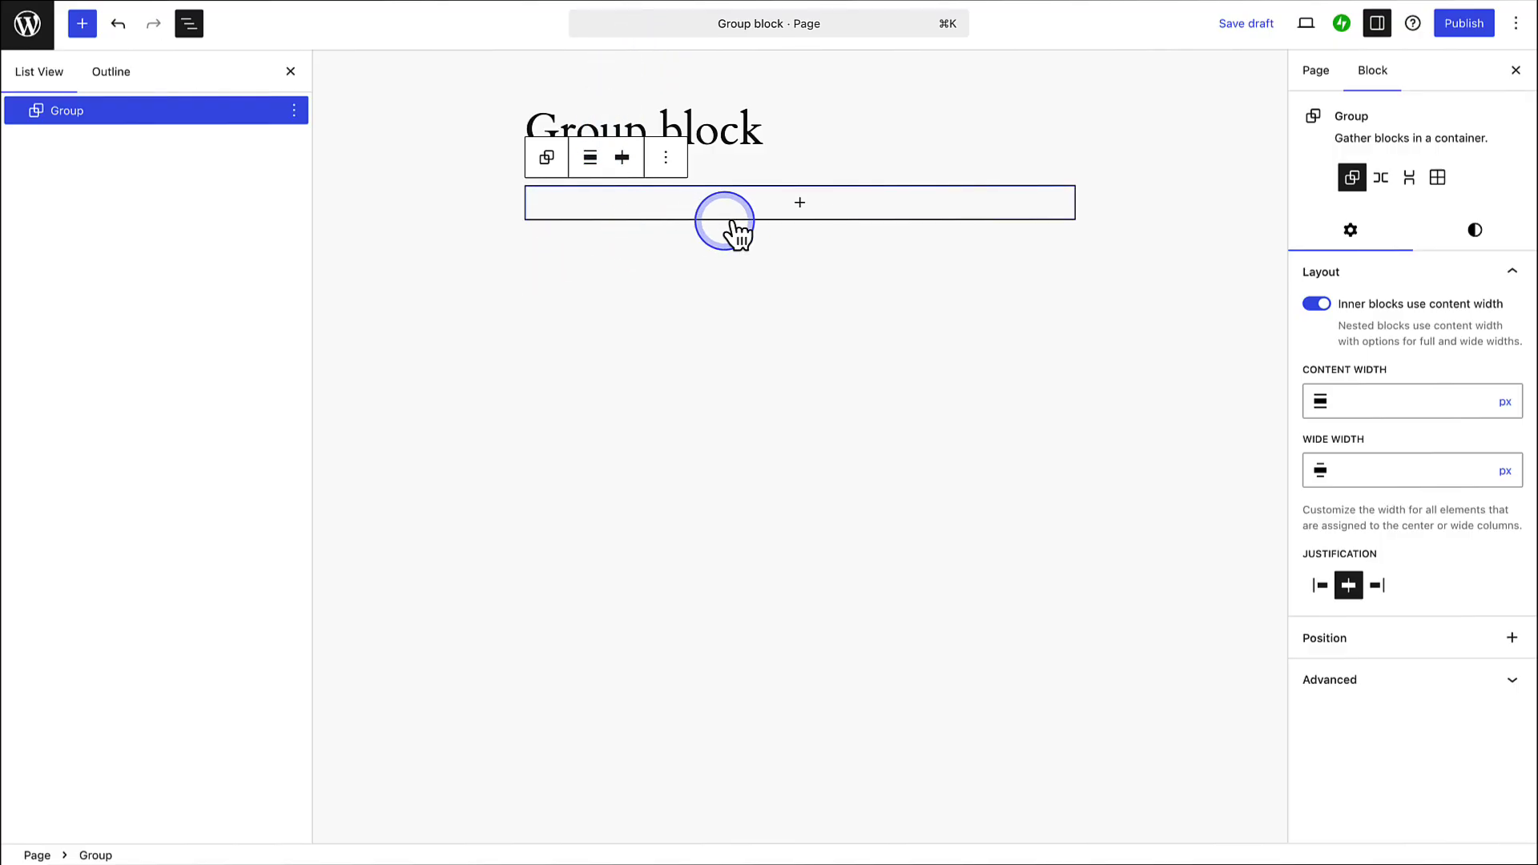
{"action": "left_click", "coordinate": [799, 202]}
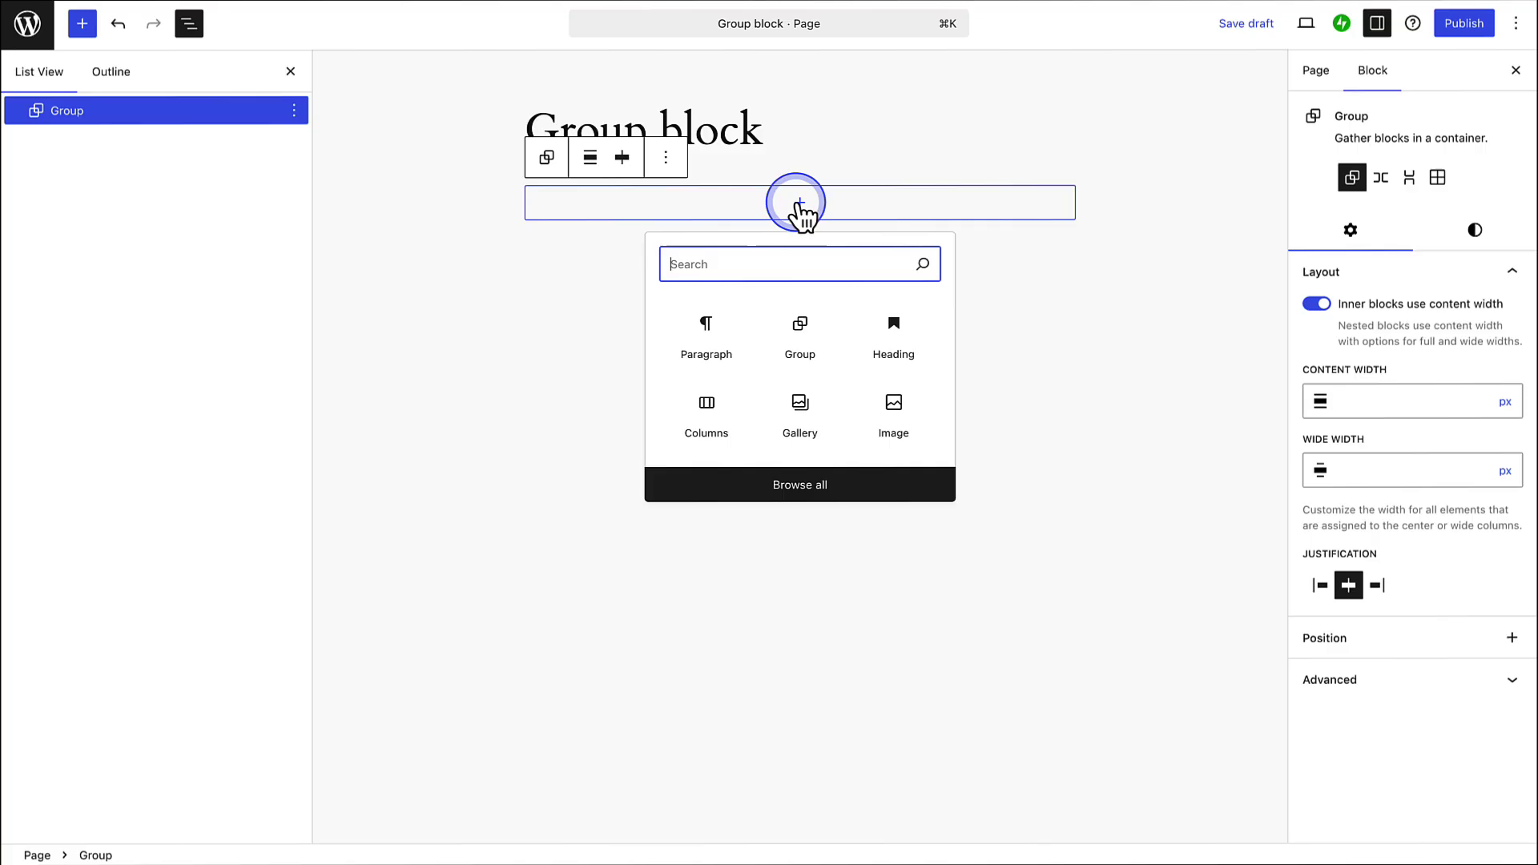
{"action": "type", "text": "Columns"}
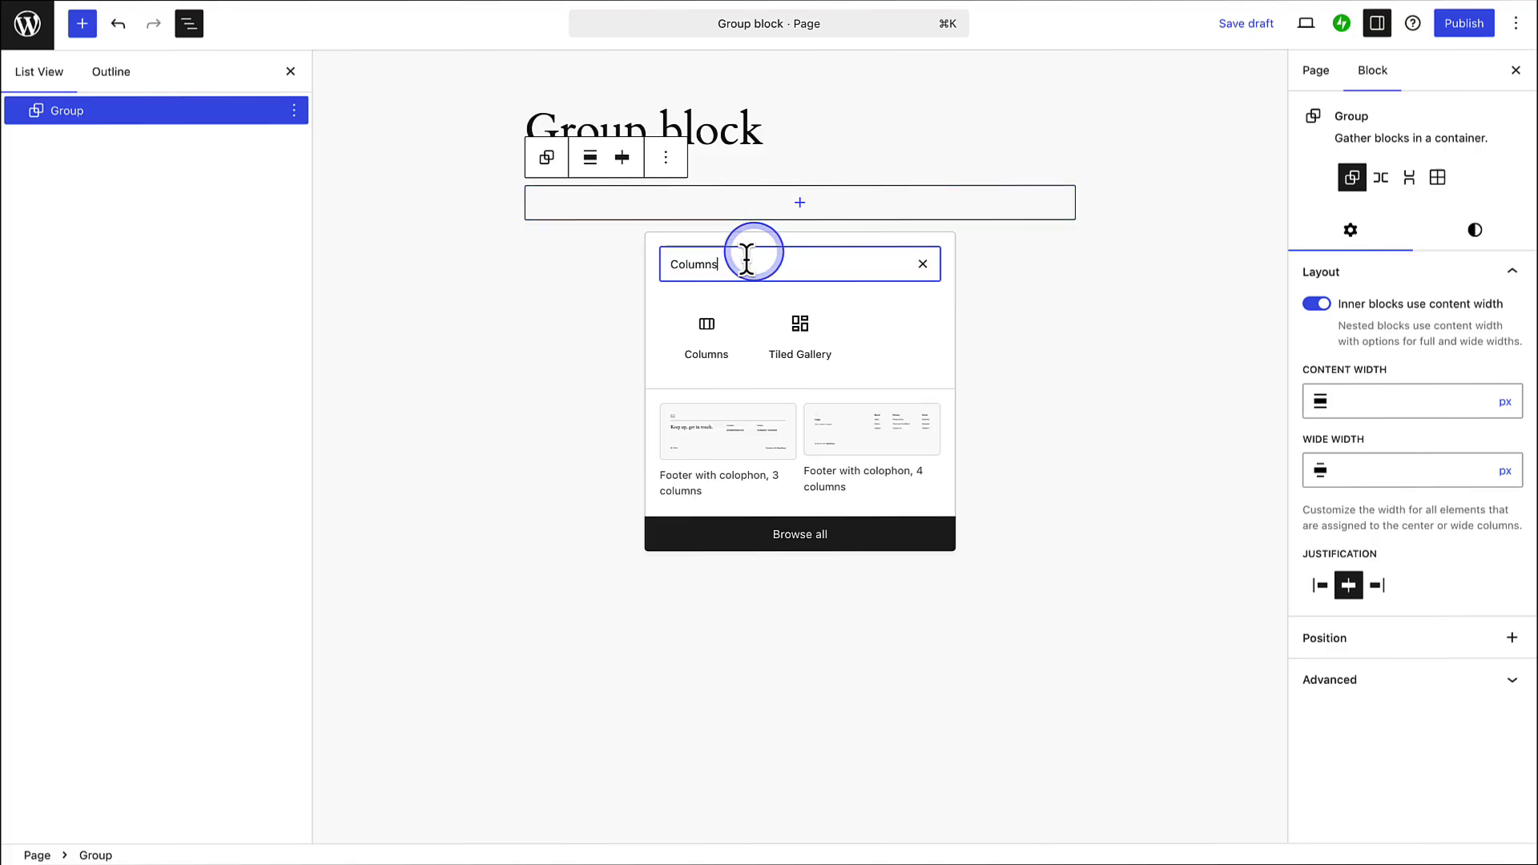
{"action": "left_click", "coordinate": [709, 335]}
{"action": "left_click", "coordinate": [630, 289]}
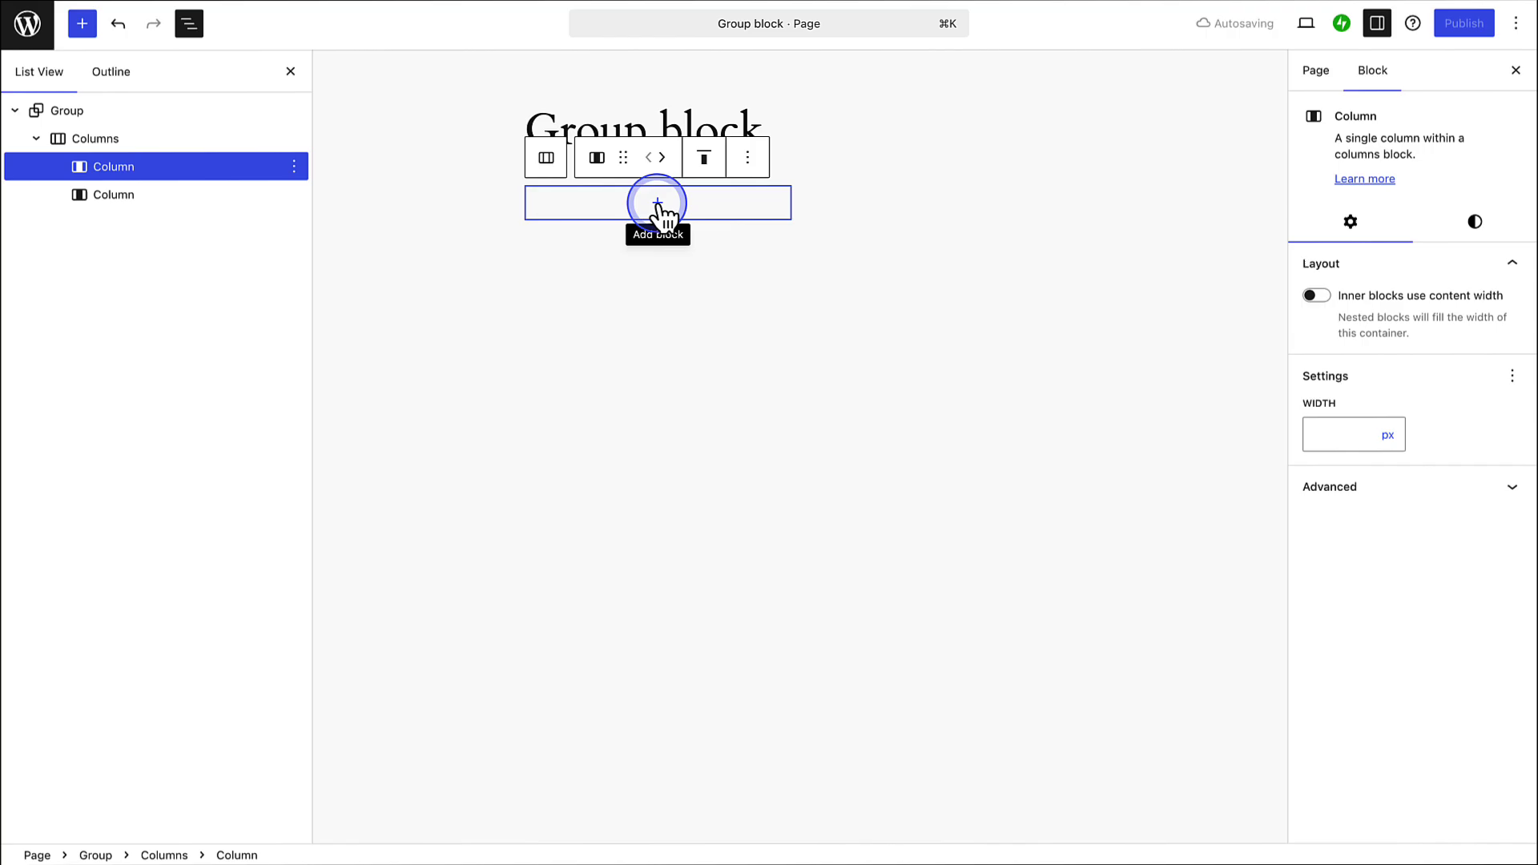
Step: Add a 'Ramen' heading in the first column and a pasted ramen description in the second
{"action": "left_click", "coordinate": [658, 204]}
{"action": "type", "text": "Heading"}
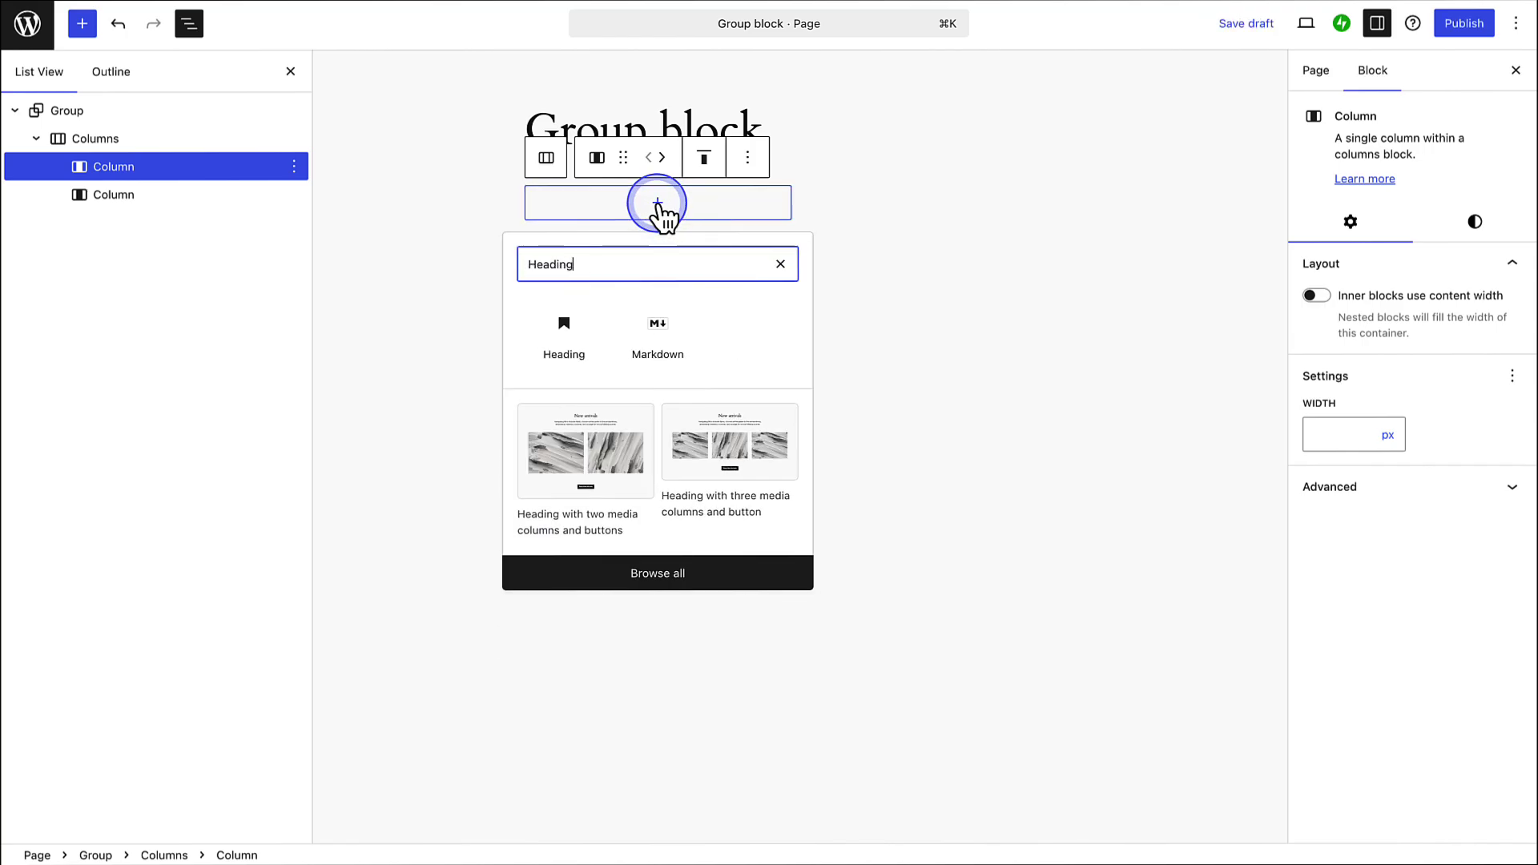
{"action": "left_click", "coordinate": [582, 343]}
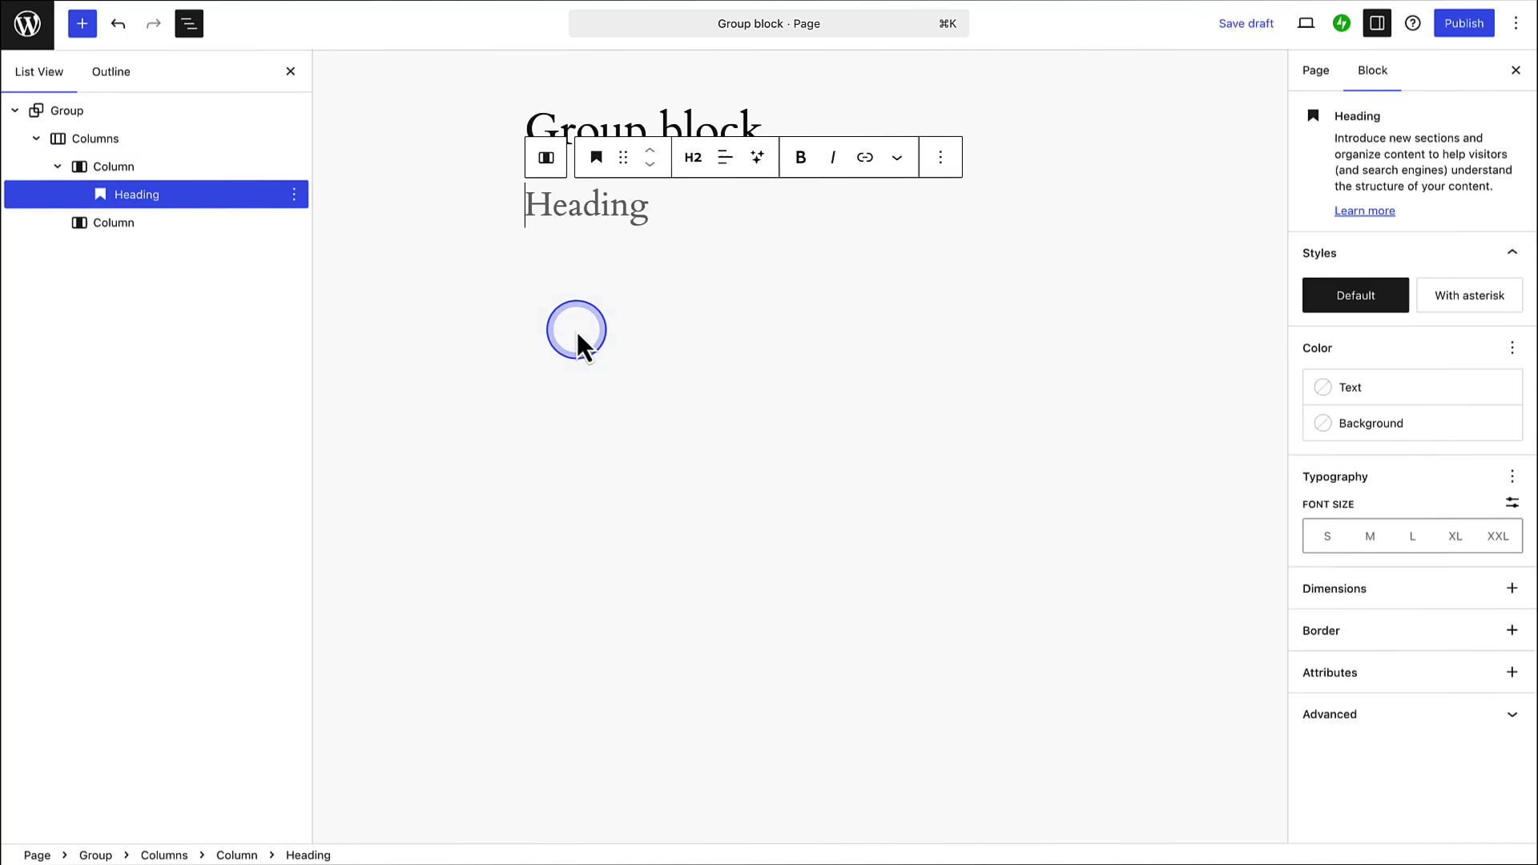
{"action": "type", "text": "Ramen"}
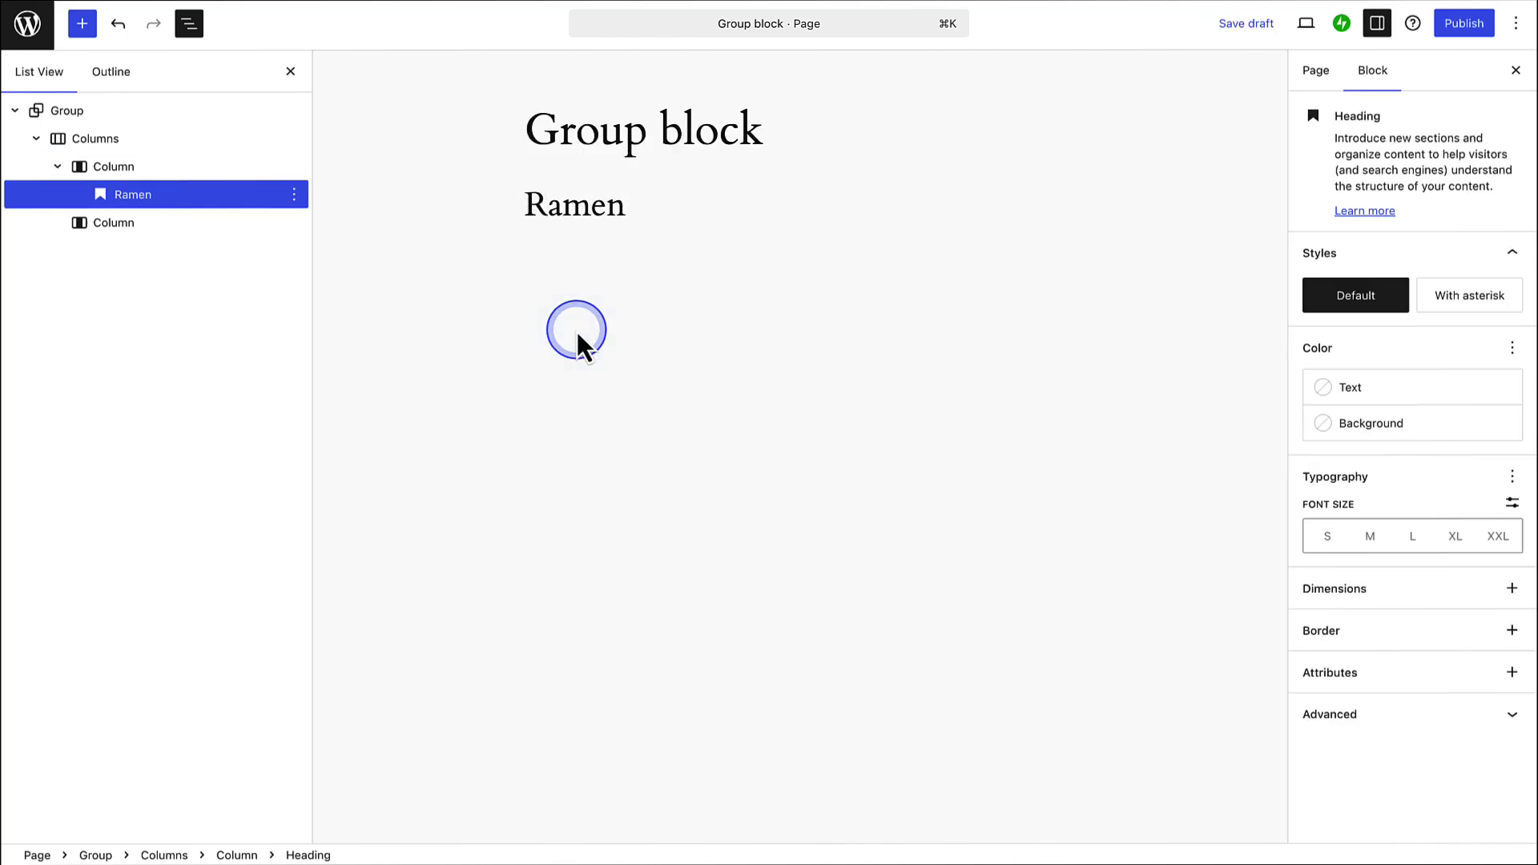
{"action": "left_click", "coordinate": [180, 228]}
{"action": "left_click", "coordinate": [942, 203]}
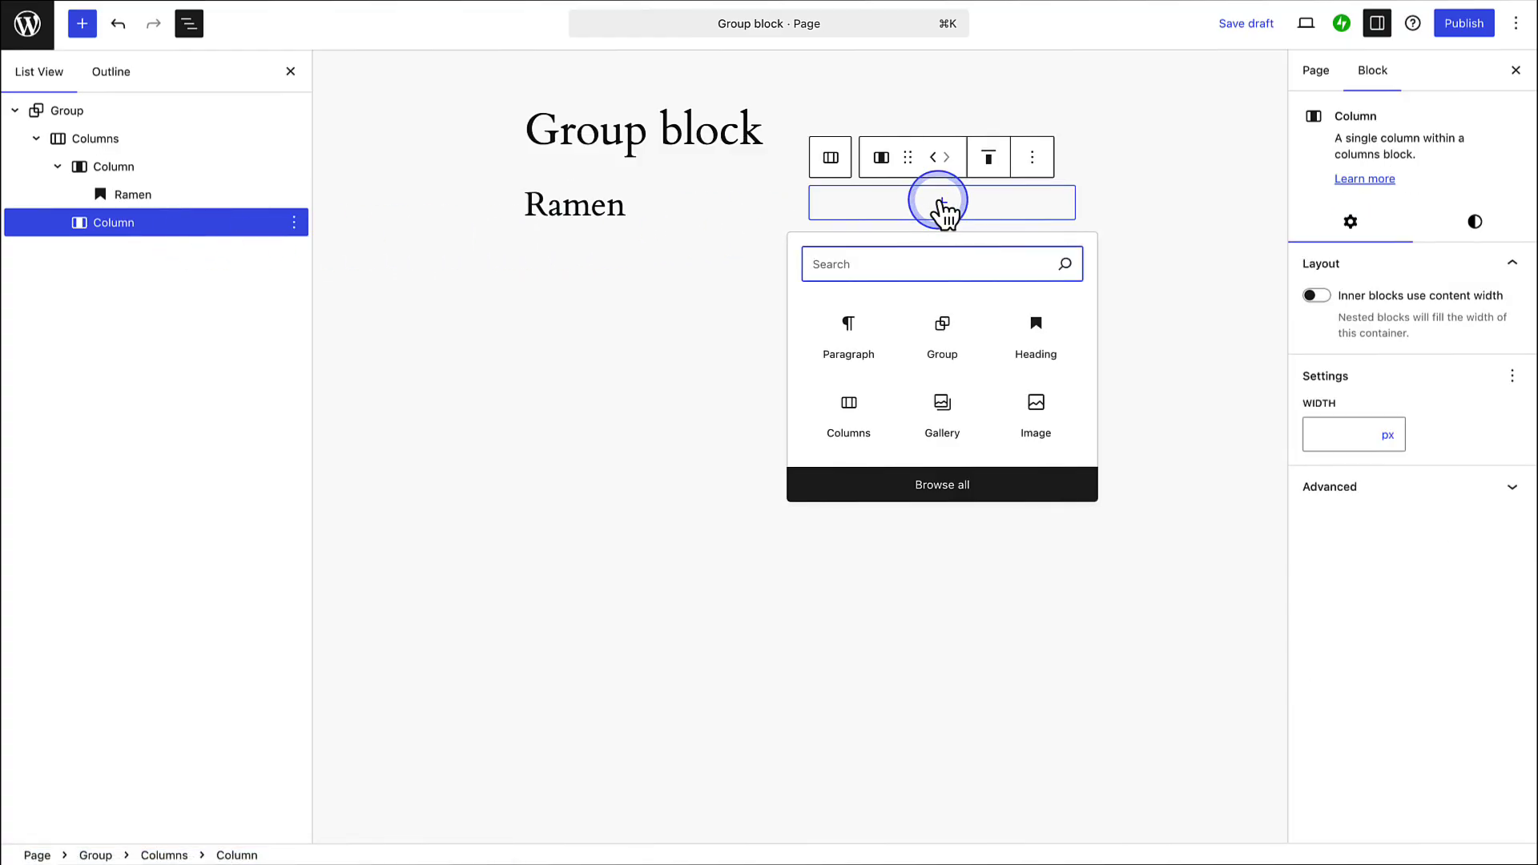
{"action": "left_click", "coordinate": [851, 335]}
{"action": "type", "text": "Ramen is more than just a bowl of noodles—it’s a rich, comforting experience in every slurp. With its steaming broth, chewy noodles, and layers of toppings like soft-boiled eggs, sliced pork, seaweed, and green onions, ramen brings together depth, warmth, and flavor in perfect harmony."}
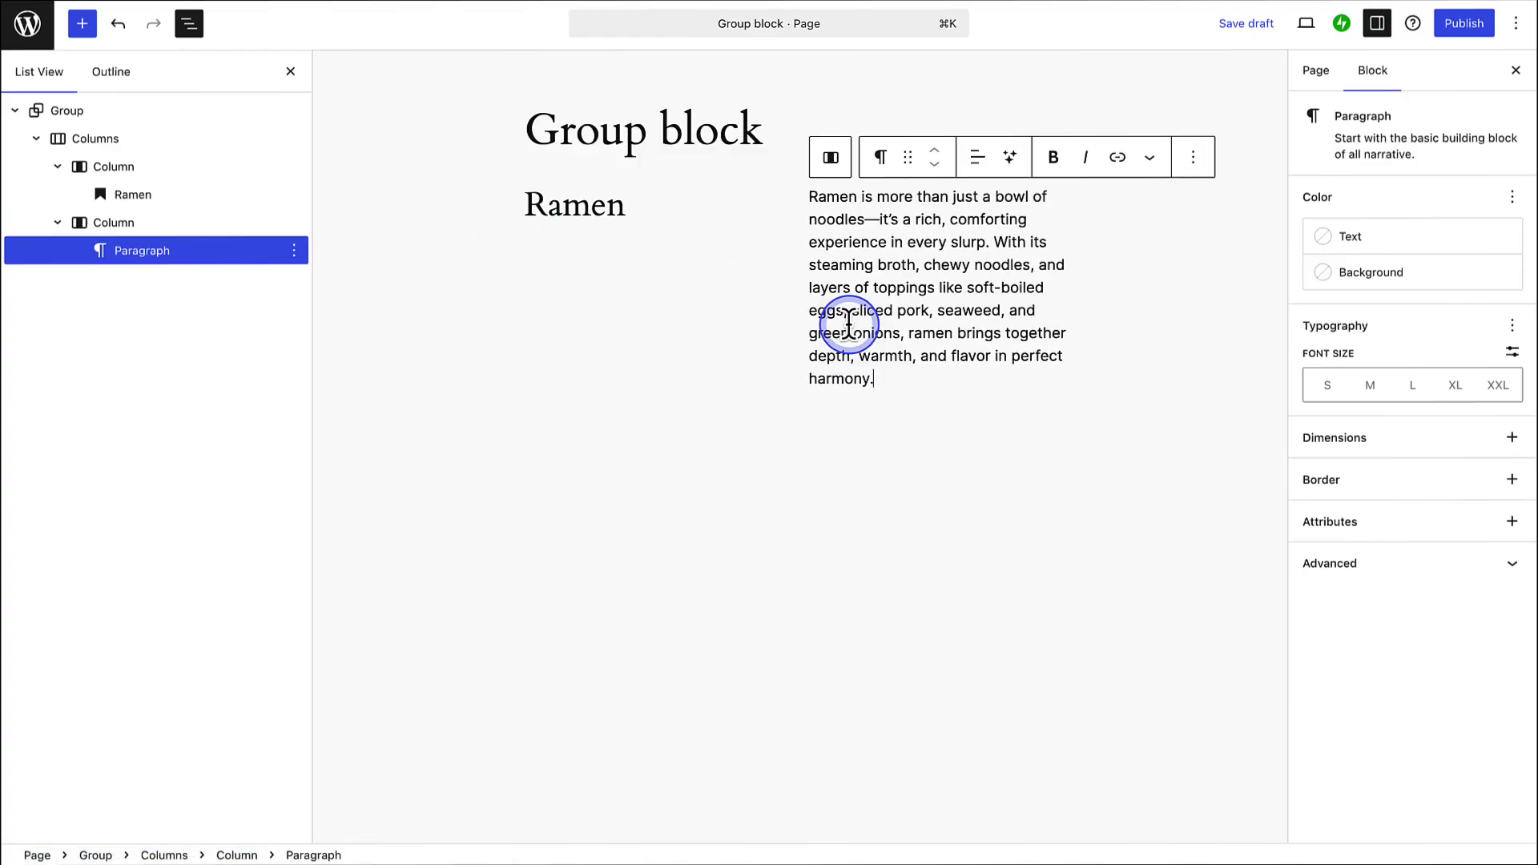
Step: Insert a new Gallery block directly after the Ramen Columns block
{"action": "left_click", "coordinate": [201, 146]}
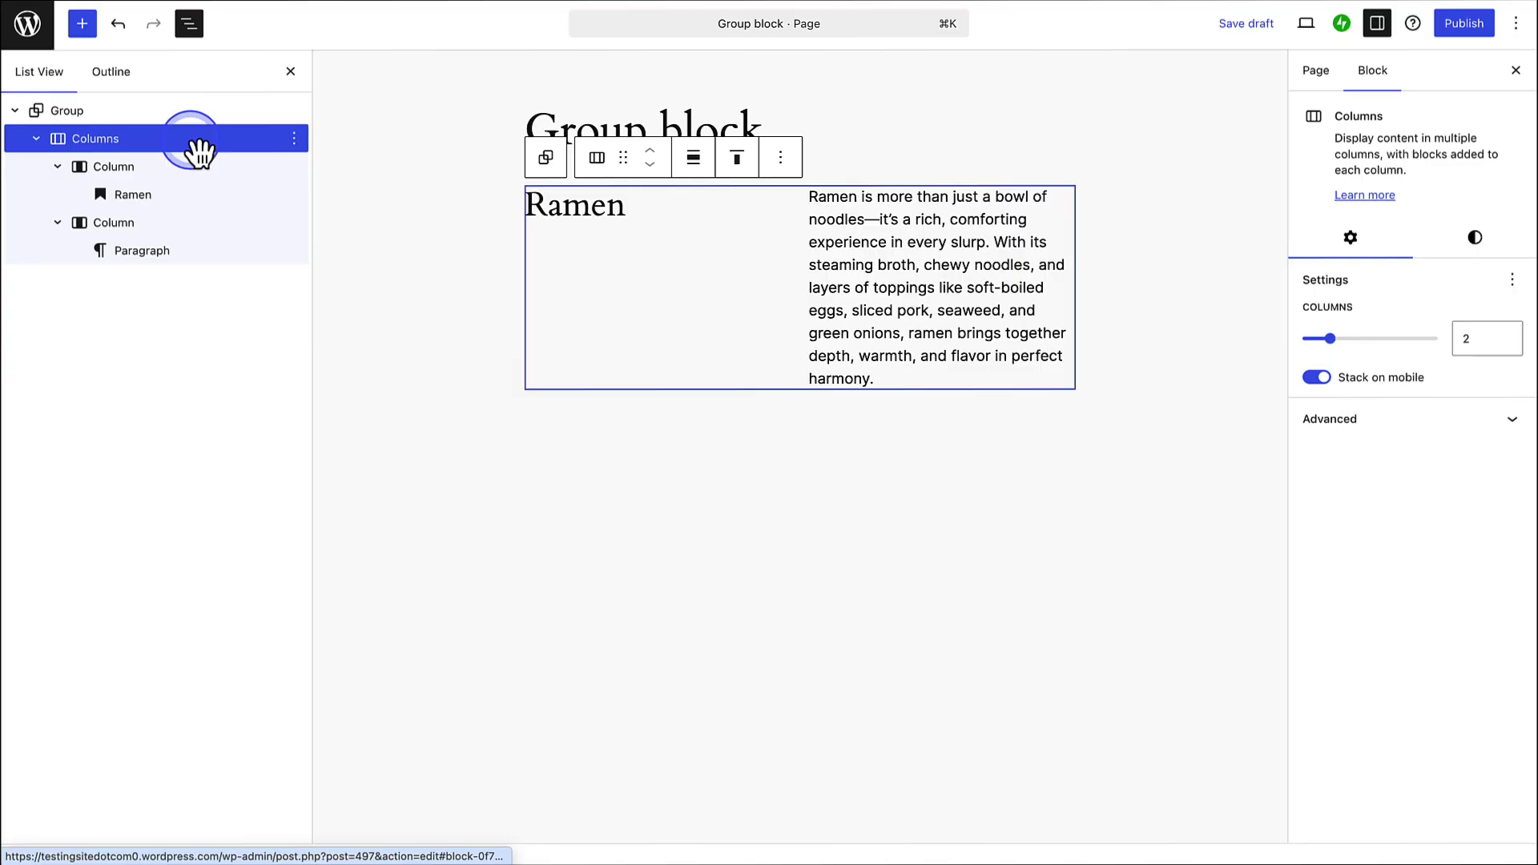
{"action": "left_click", "coordinate": [781, 158]}
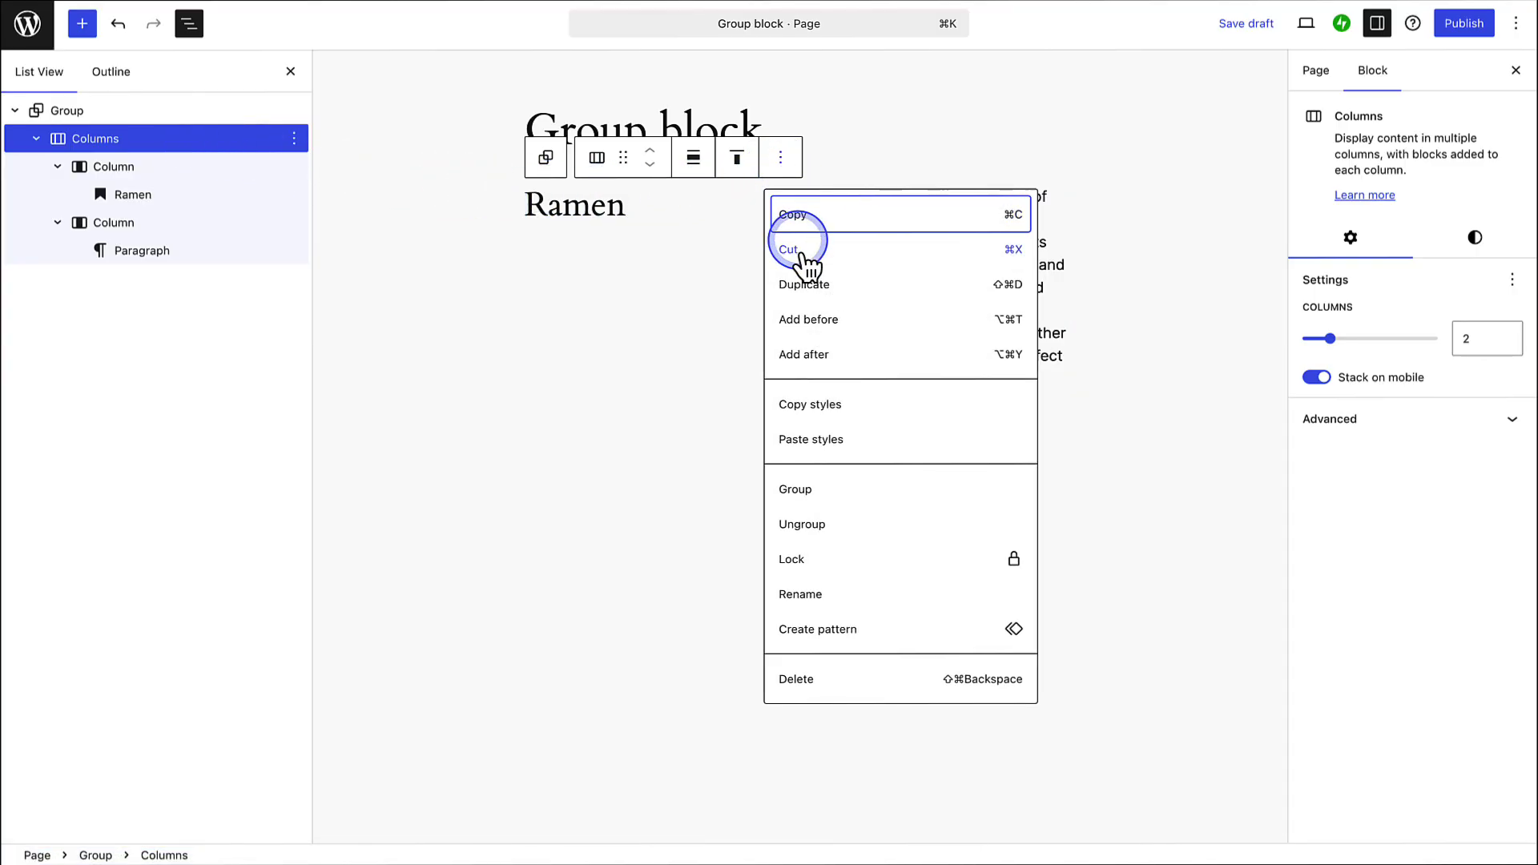
{"action": "left_click", "coordinate": [808, 359]}
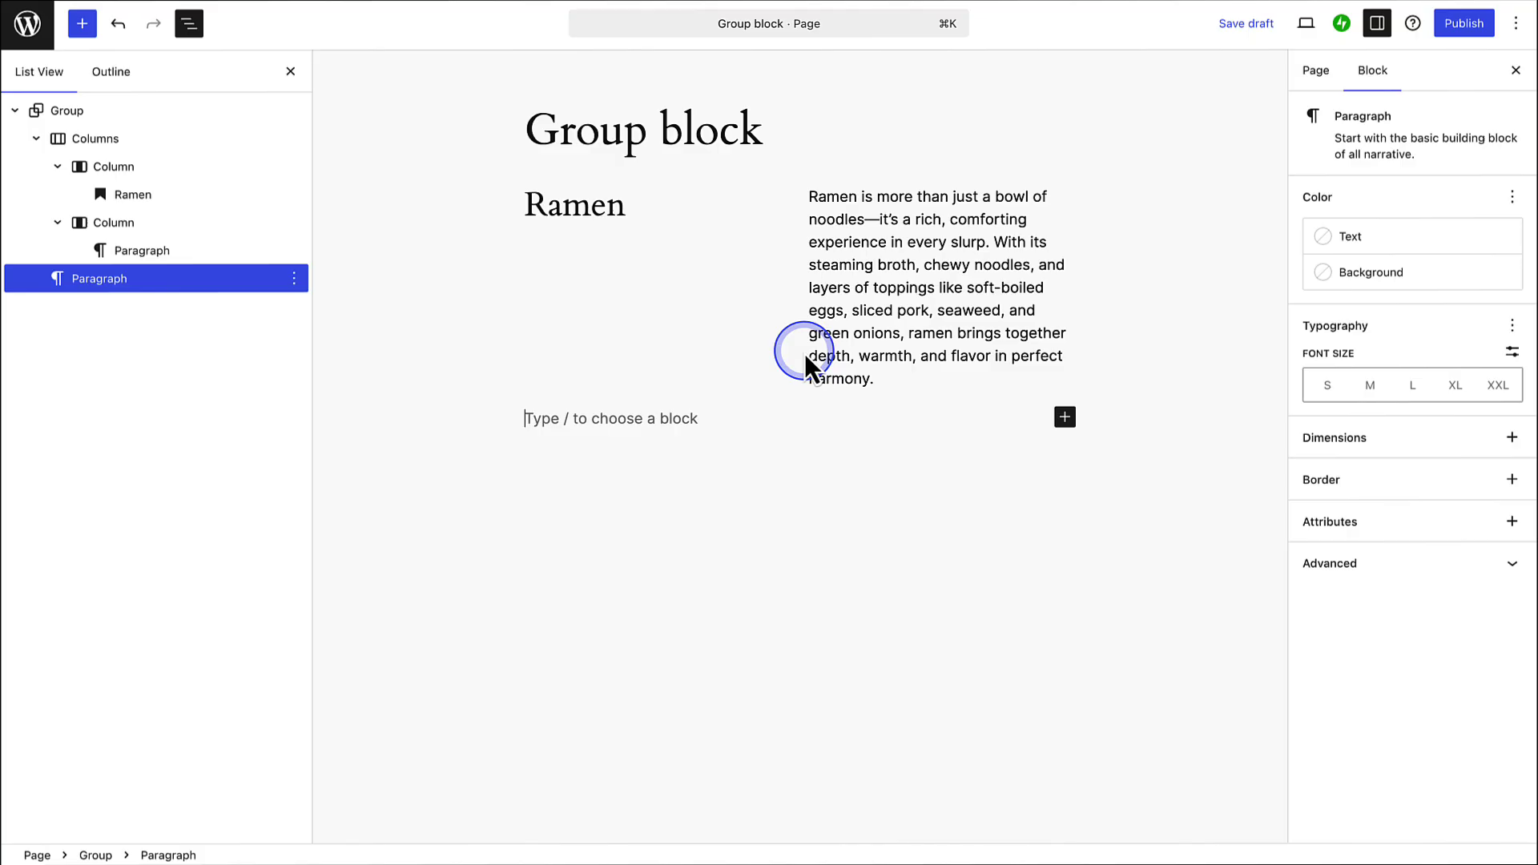
{"action": "type", "text": "/gall"}
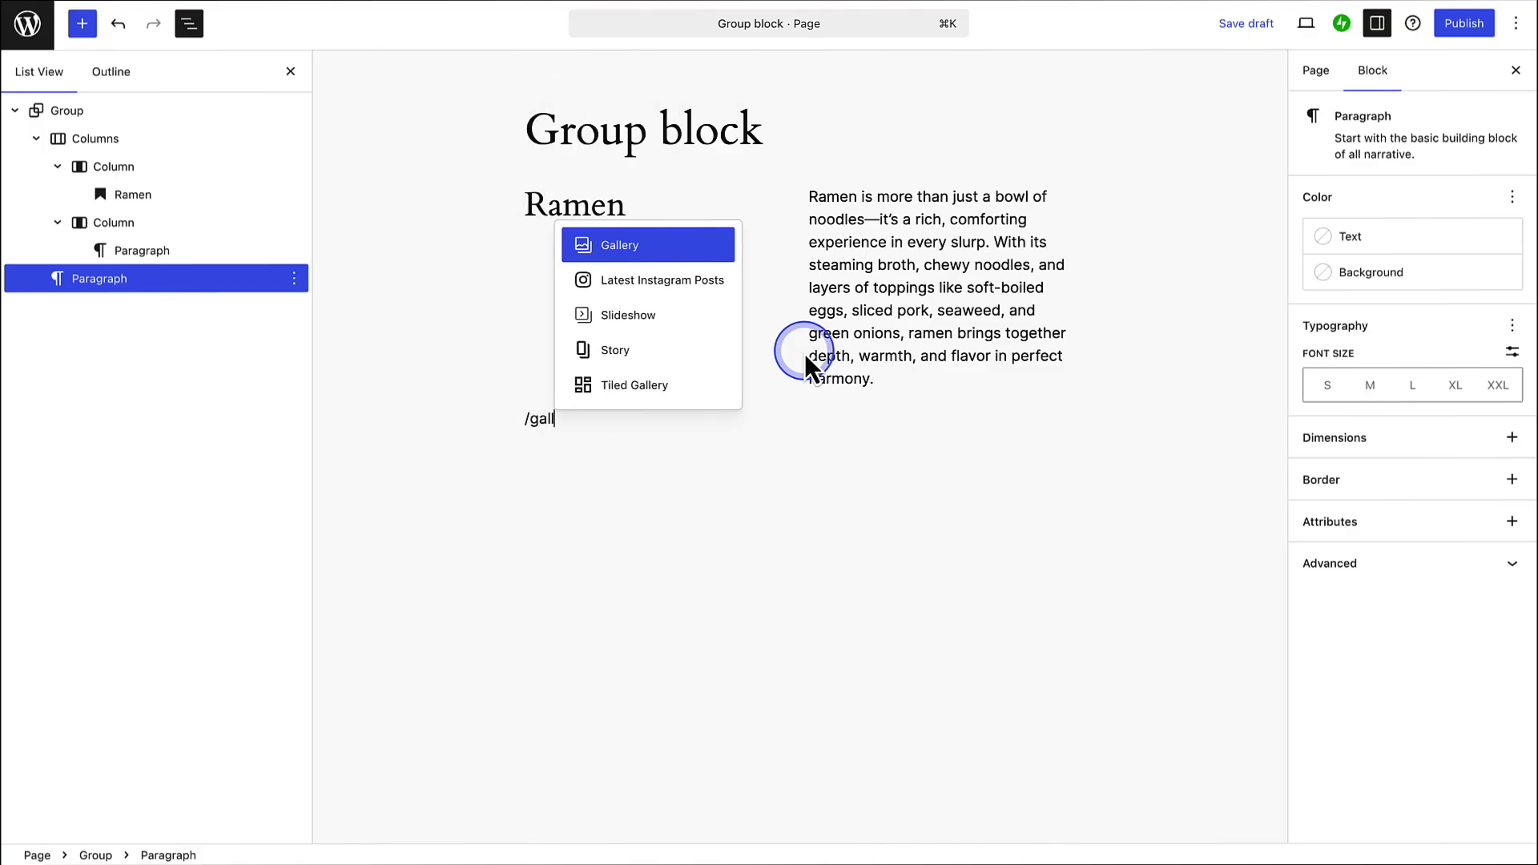
{"action": "type", "text": "ery"}
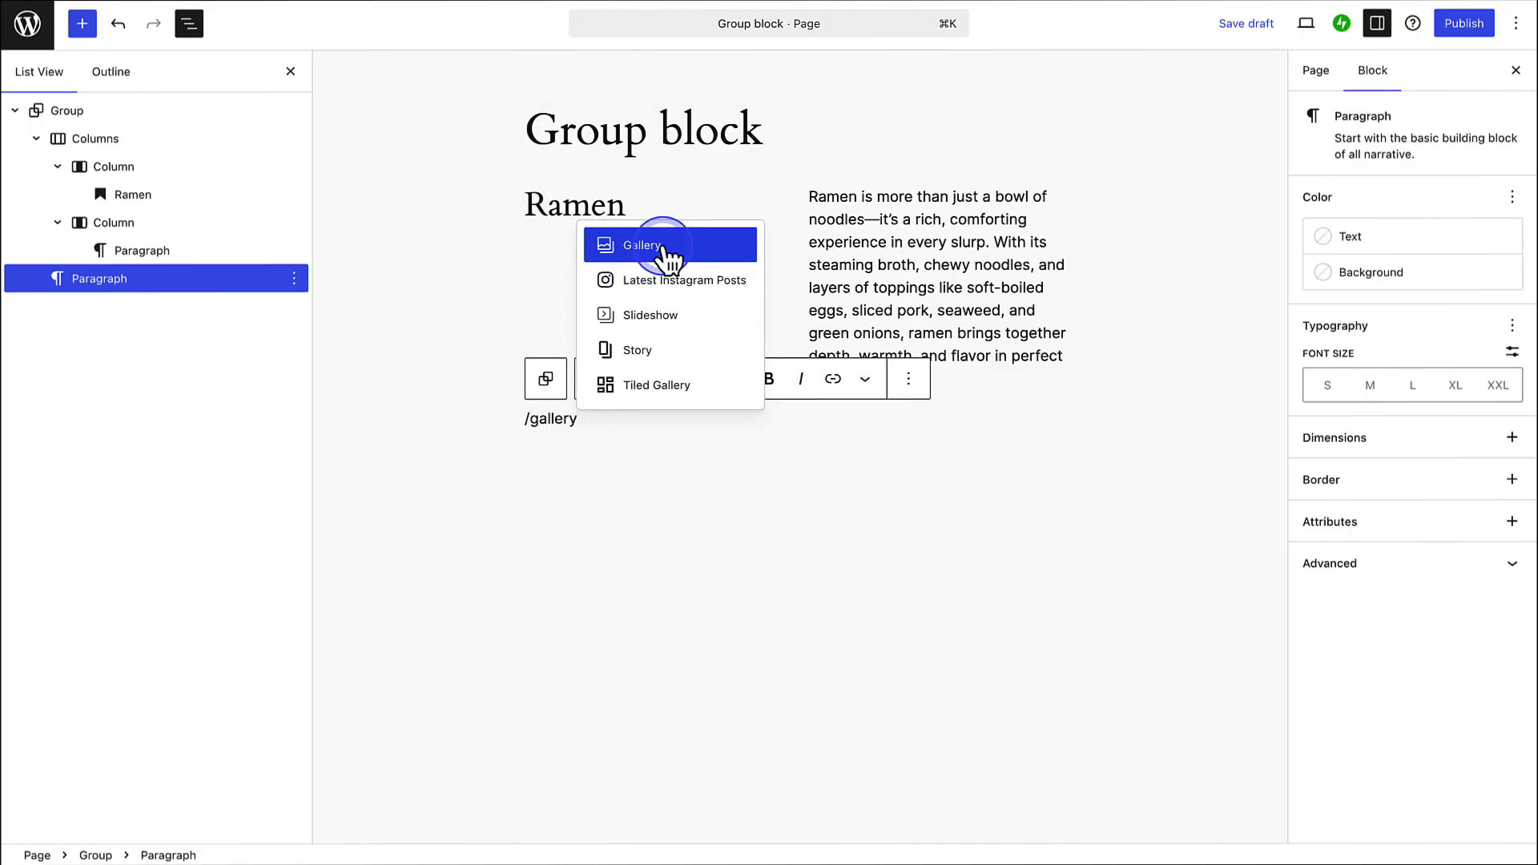
{"action": "left_click", "coordinate": [662, 245]}
Step: Fill the gallery with three ramen photos from the Media Library and insert it
{"action": "left_click", "coordinate": [658, 508]}
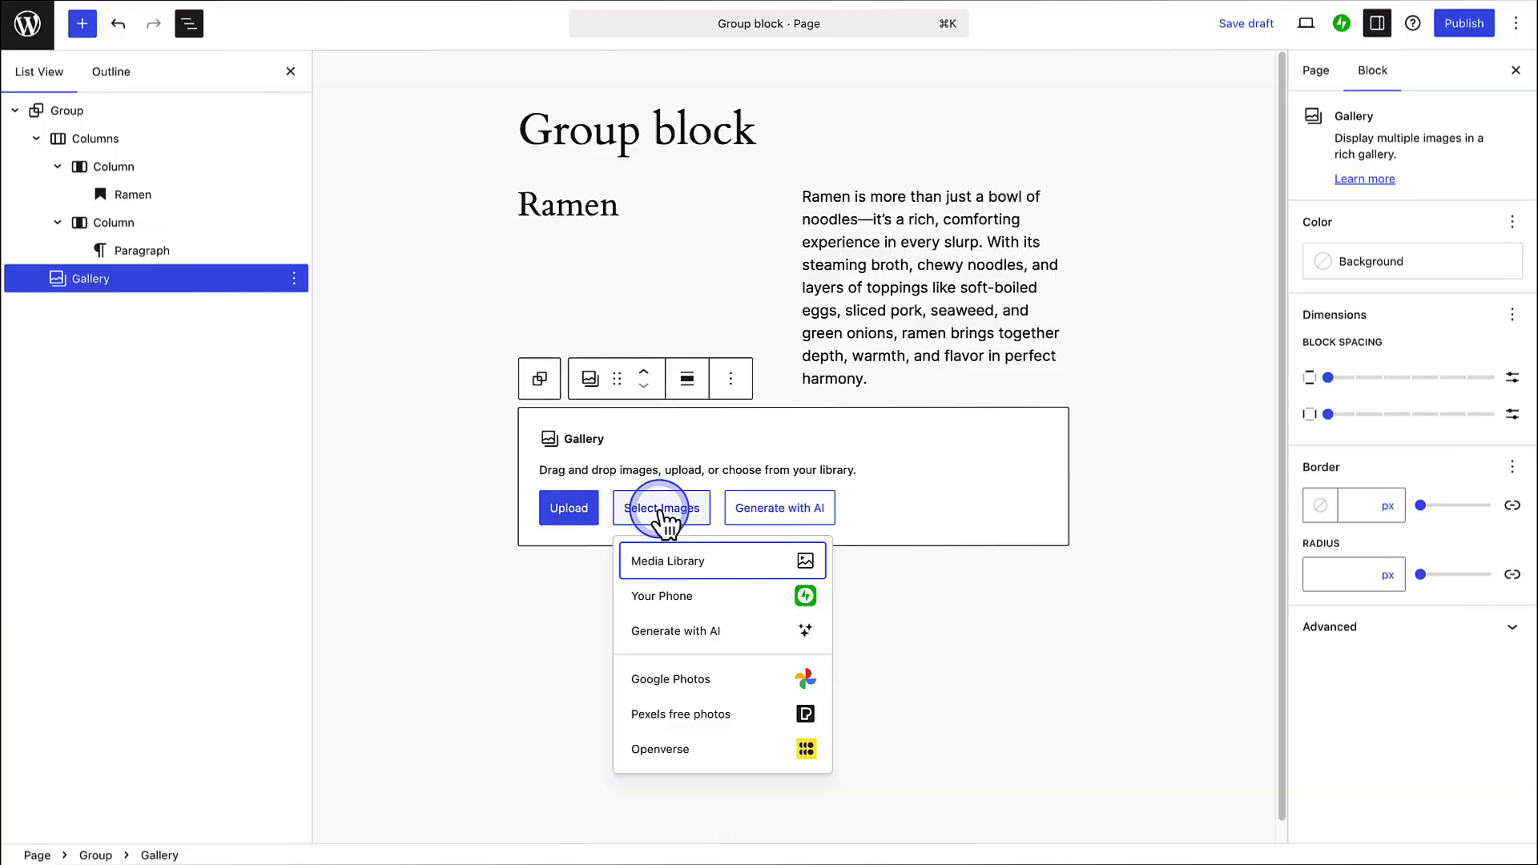
{"action": "left_click", "coordinate": [669, 565]}
{"action": "left_click", "coordinate": [275, 227]}
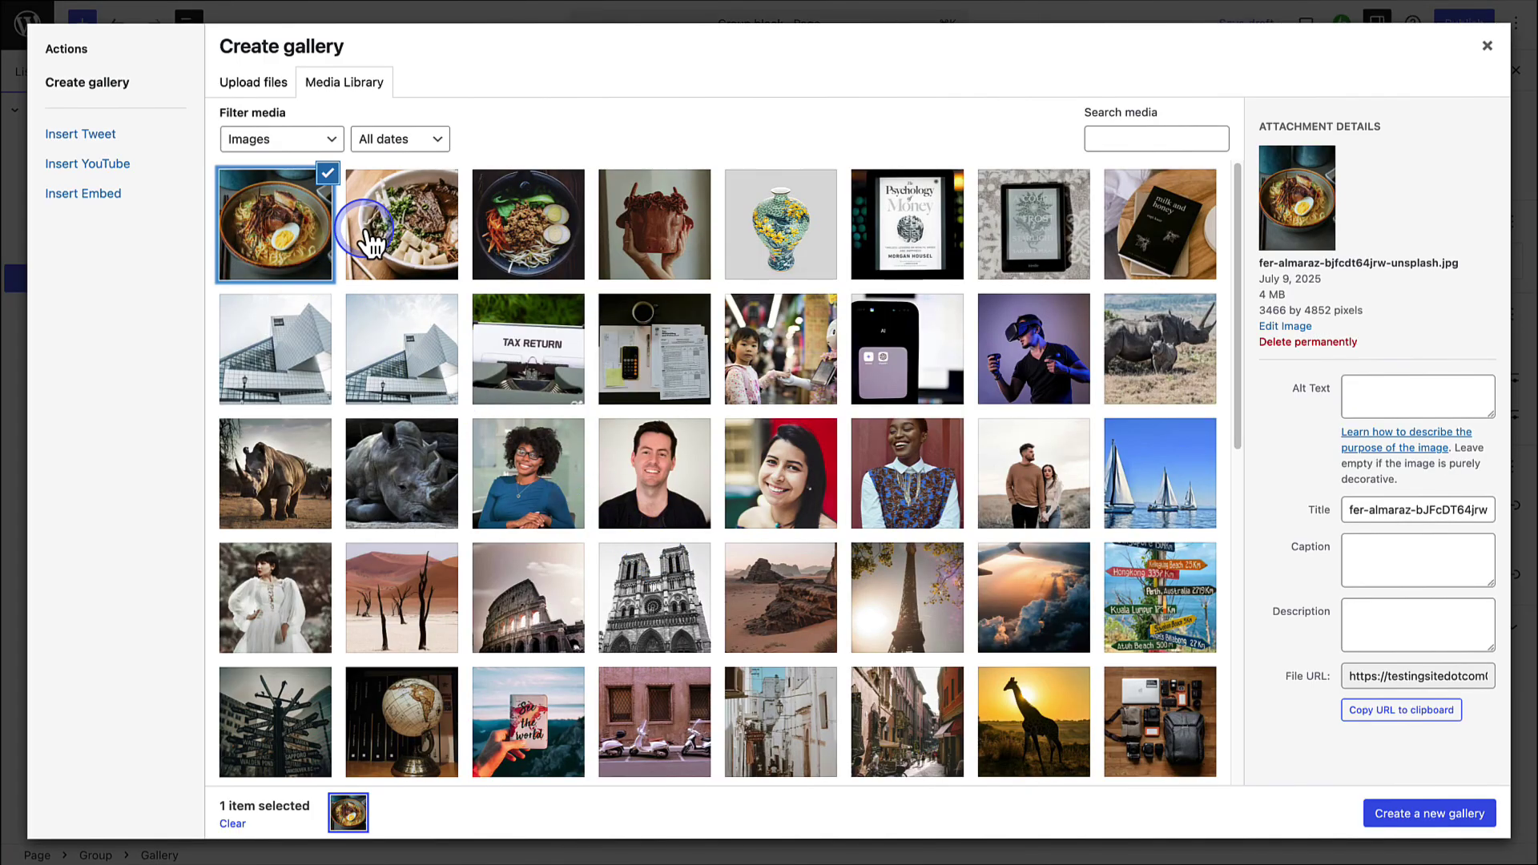
{"action": "left_click", "coordinate": [423, 276]}
{"action": "scroll", "coordinate": [642, 515], "scroll_direction": "down", "scroll_amount": 10}
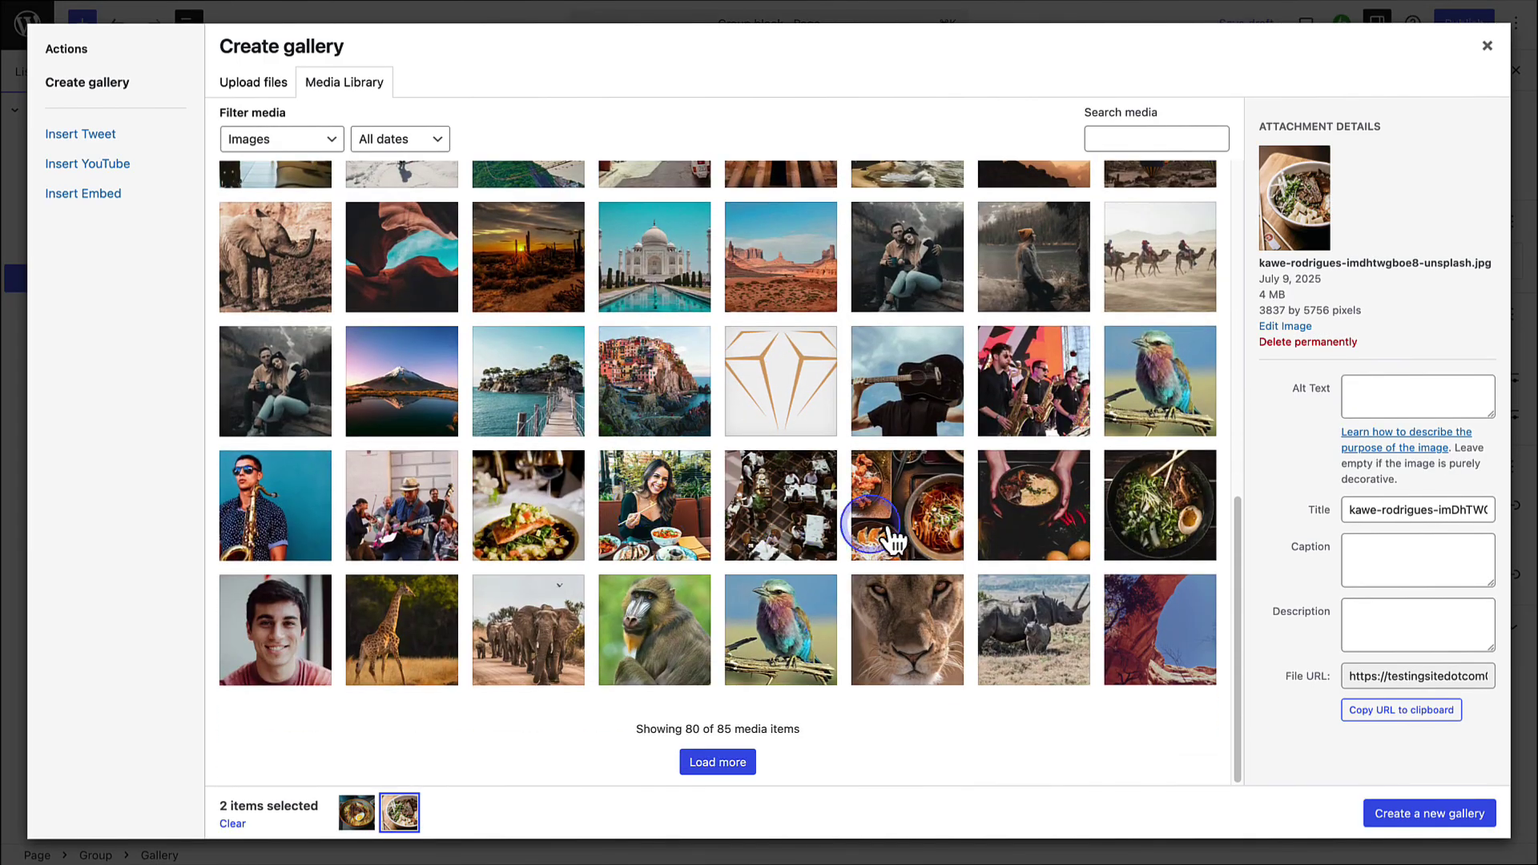
{"action": "left_click", "coordinate": [1138, 513]}
{"action": "left_click", "coordinate": [1424, 814]}
{"action": "left_click", "coordinate": [1422, 815]}
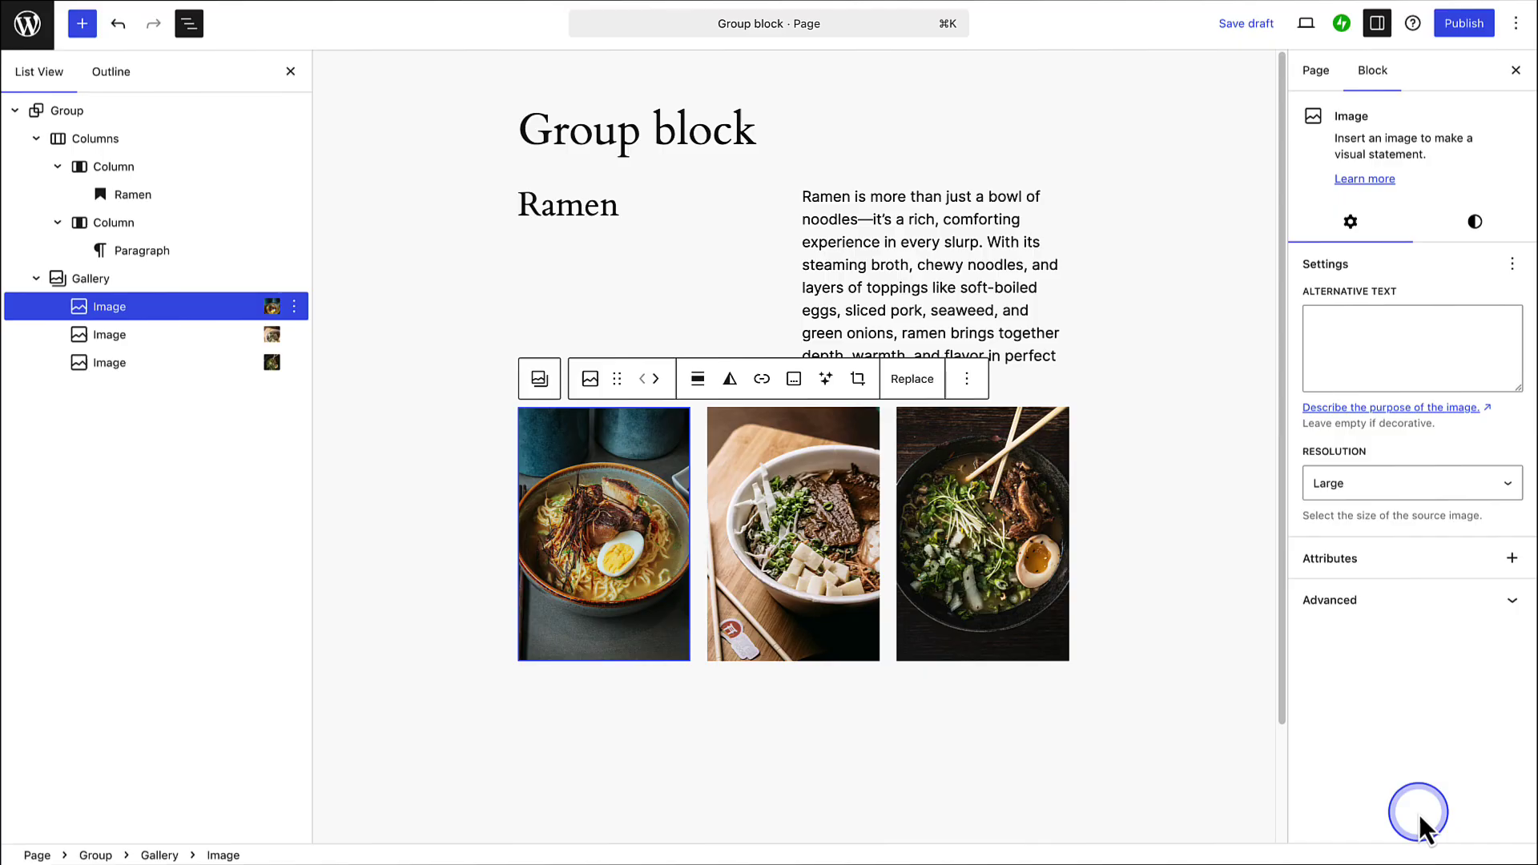
Step: Turn off content width for the Ramen Group's inner blocks and set its alignment to Wide width
{"action": "left_click", "coordinate": [212, 112]}
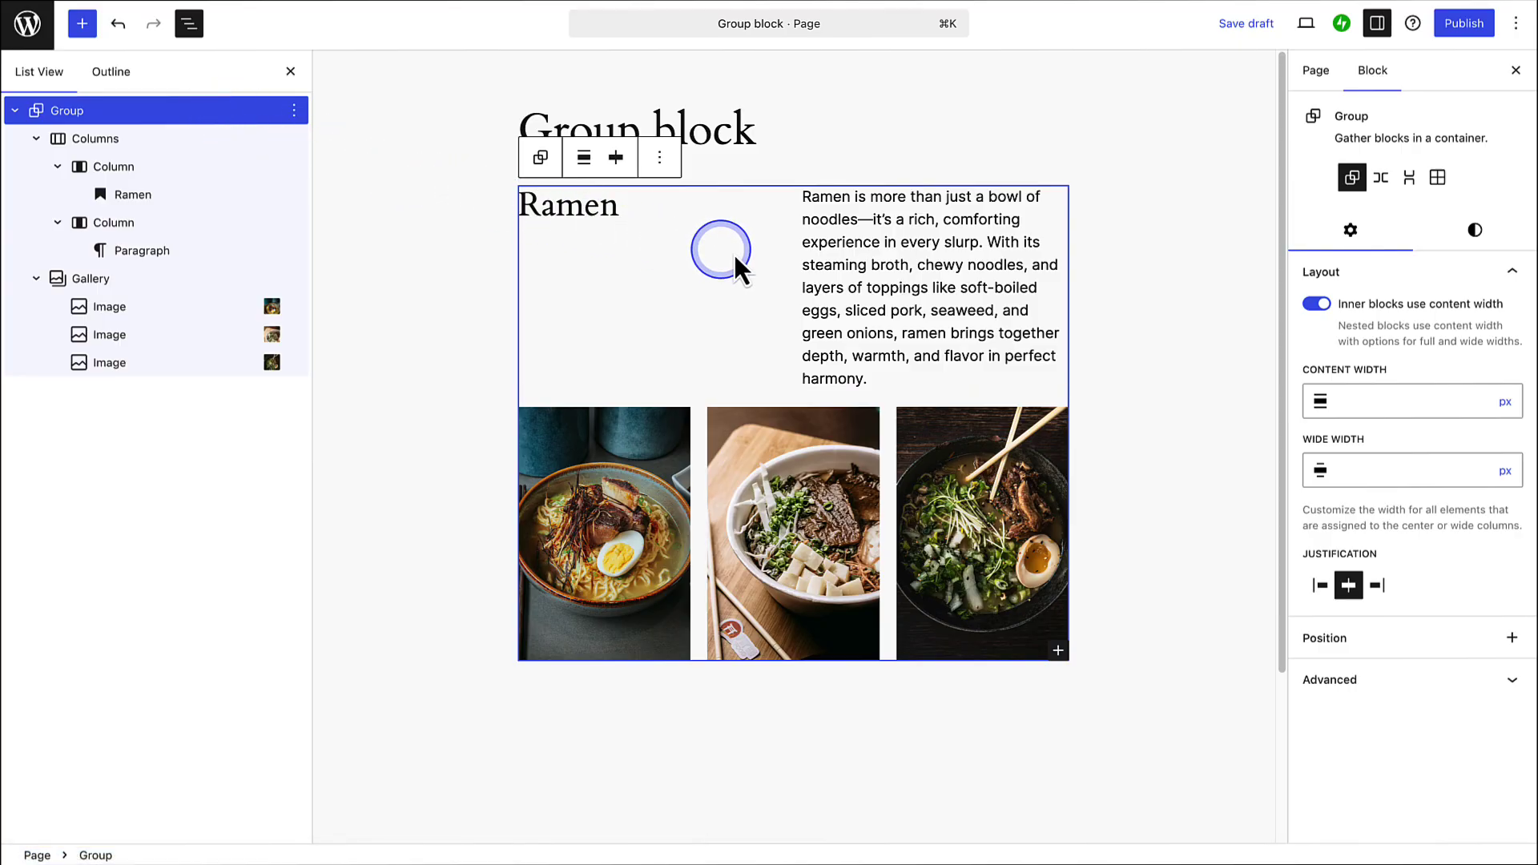
{"action": "left_click", "coordinate": [1315, 306]}
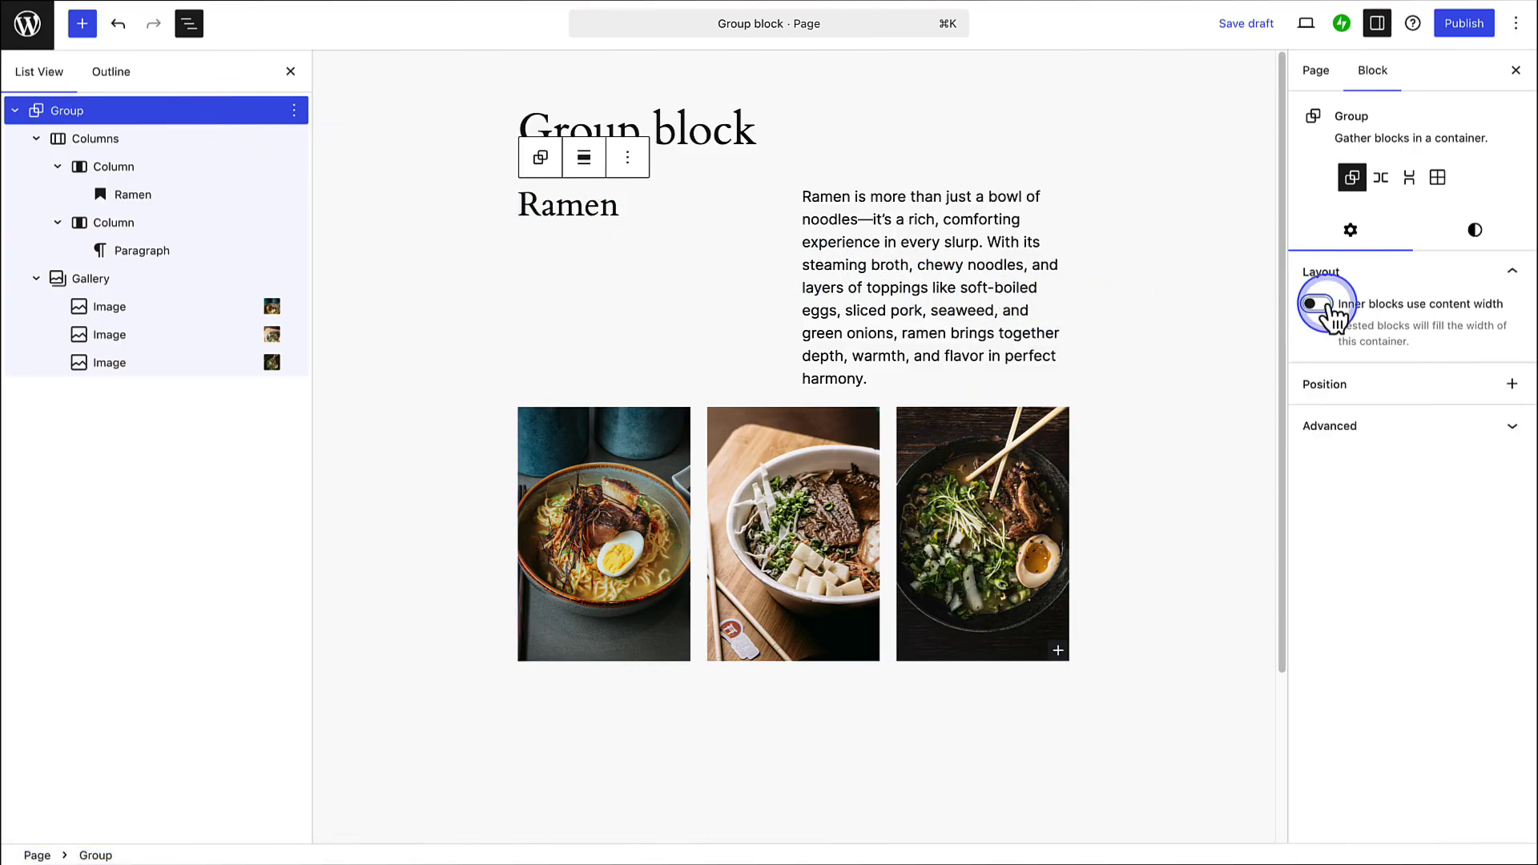
{"action": "left_click", "coordinate": [586, 159]}
{"action": "left_click", "coordinate": [621, 248]}
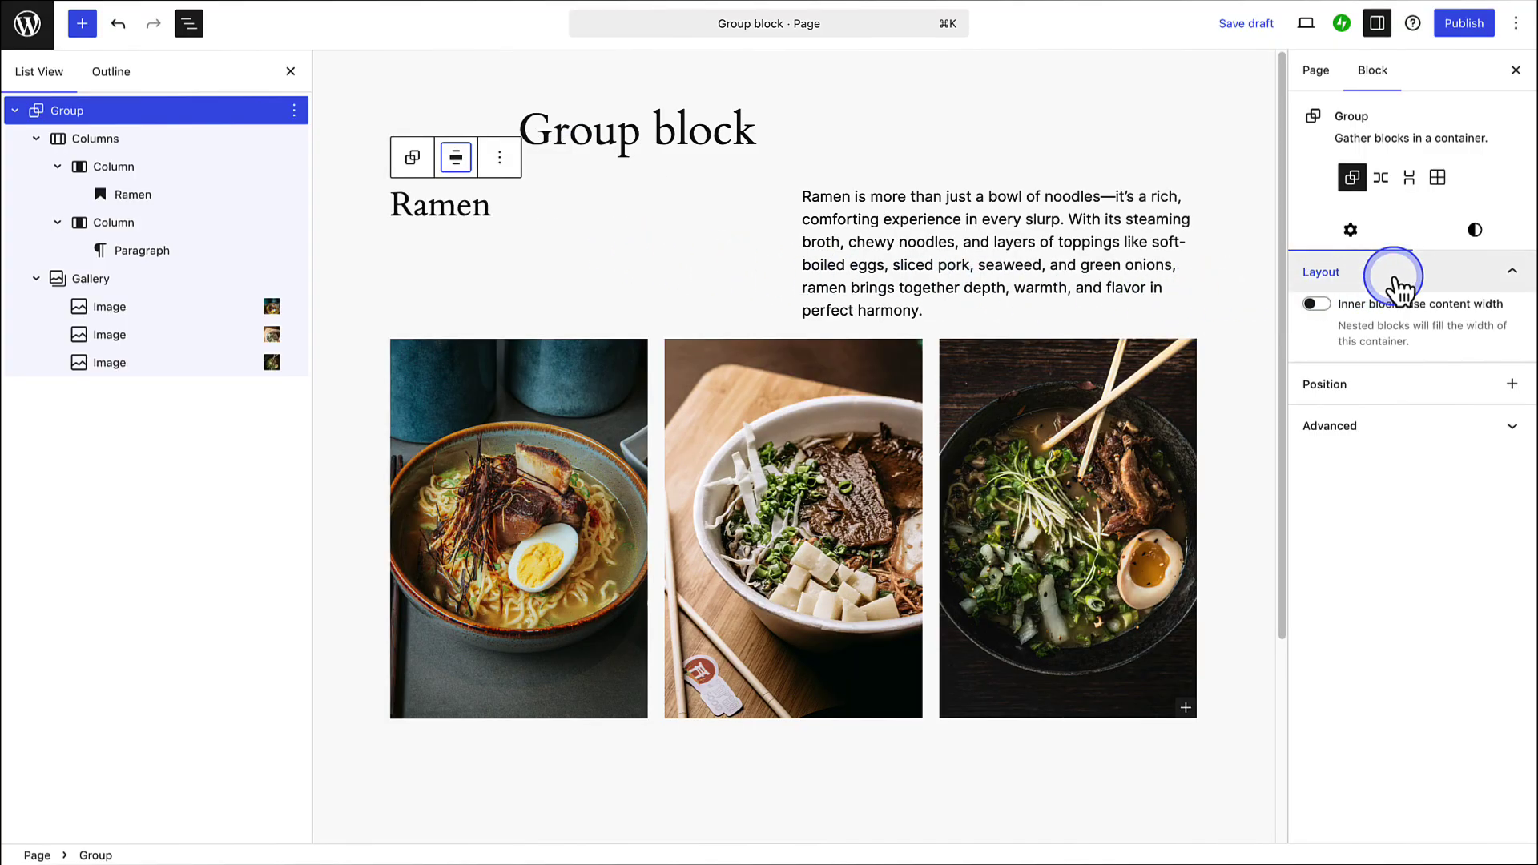
Step: Set the group's background color to Accent (#CFCABE)
{"action": "left_click", "coordinate": [1471, 231]}
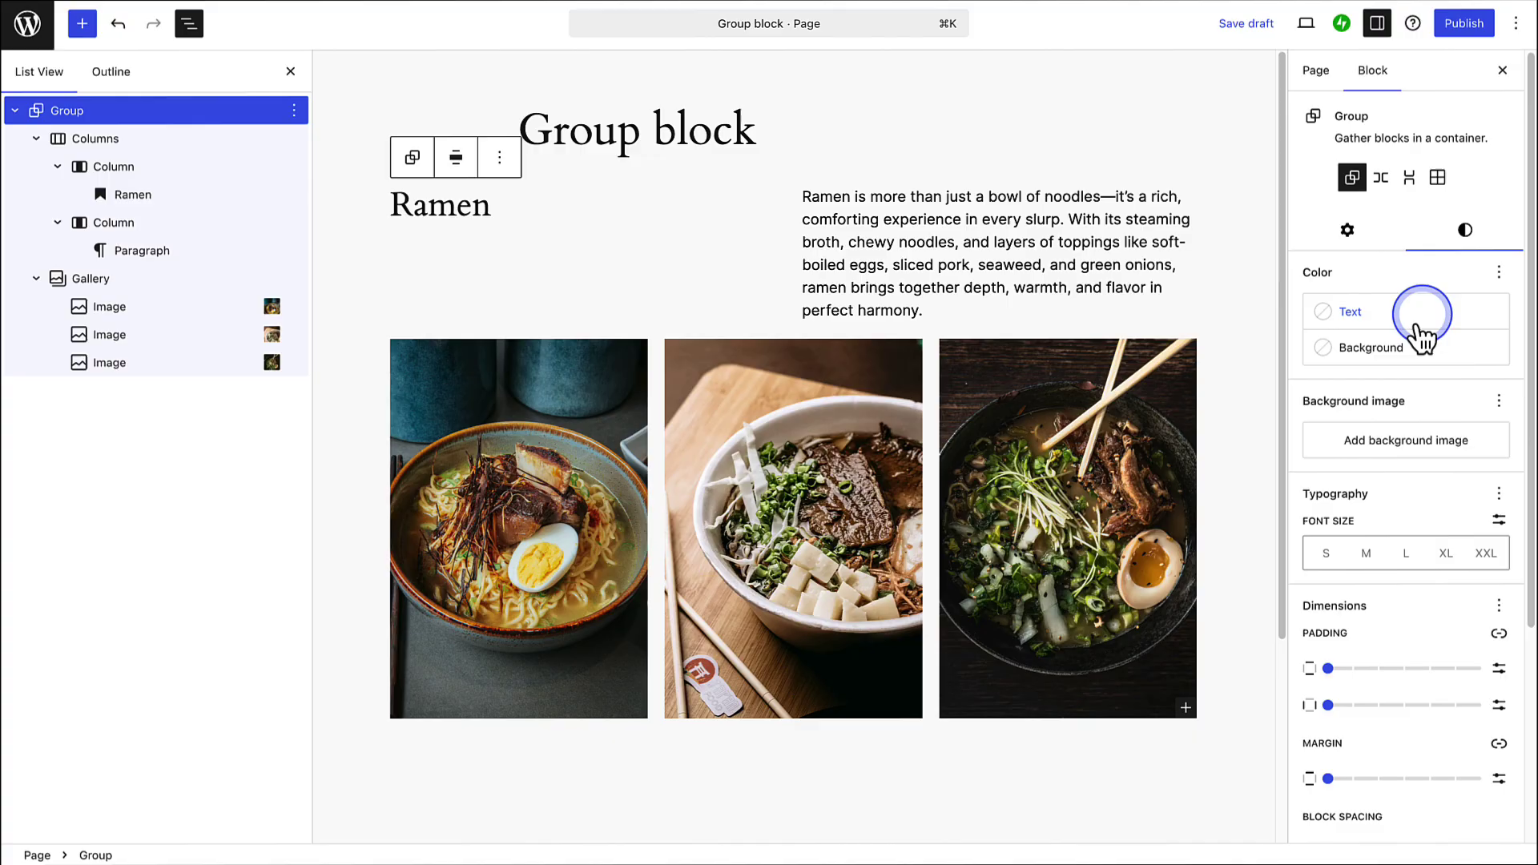
{"action": "left_click", "coordinate": [1398, 347]}
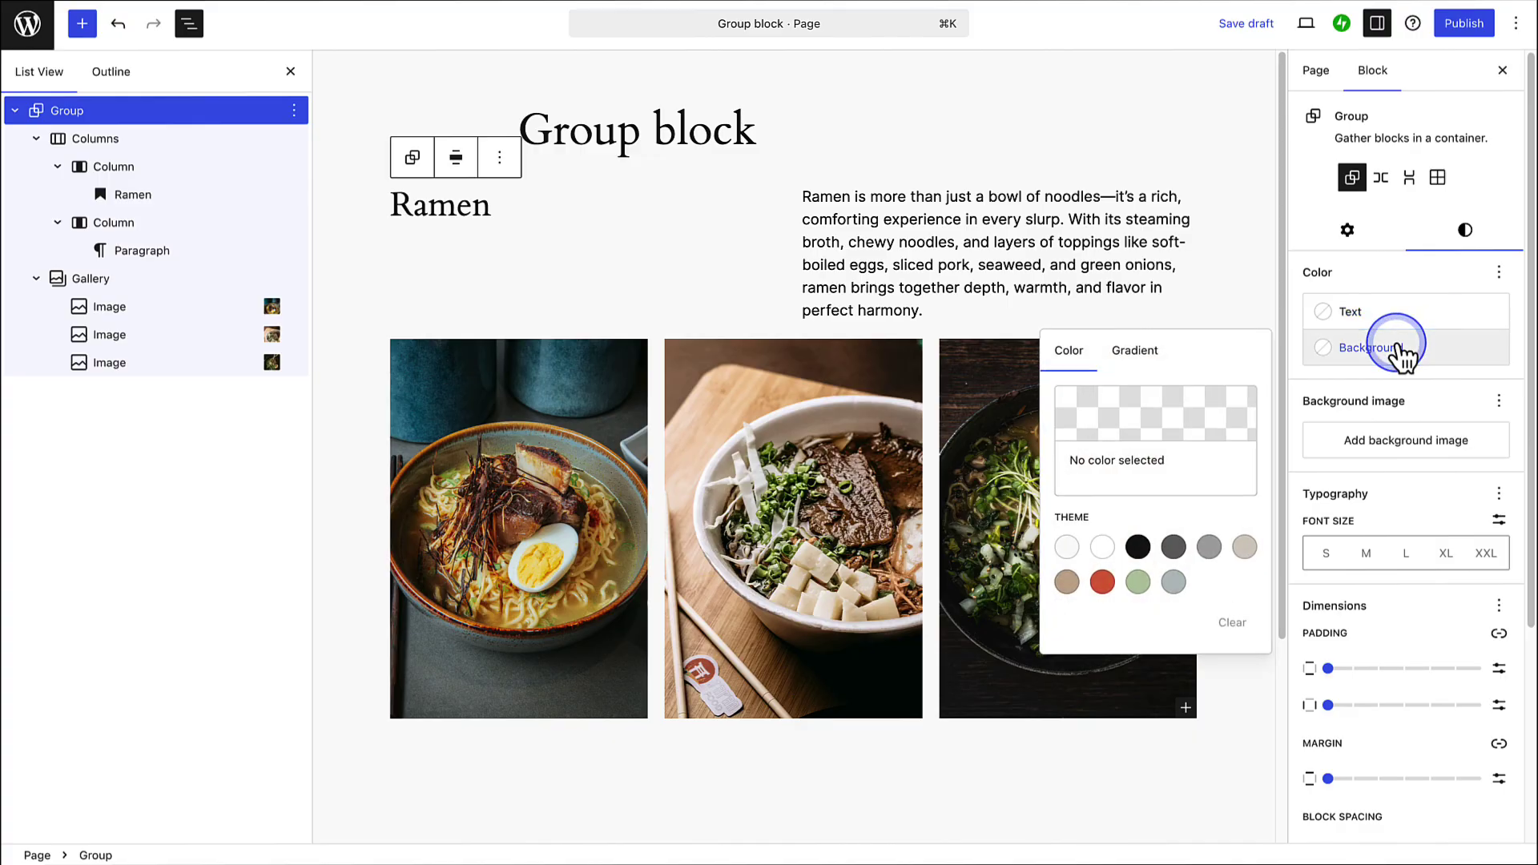
{"action": "left_click", "coordinate": [1245, 548]}
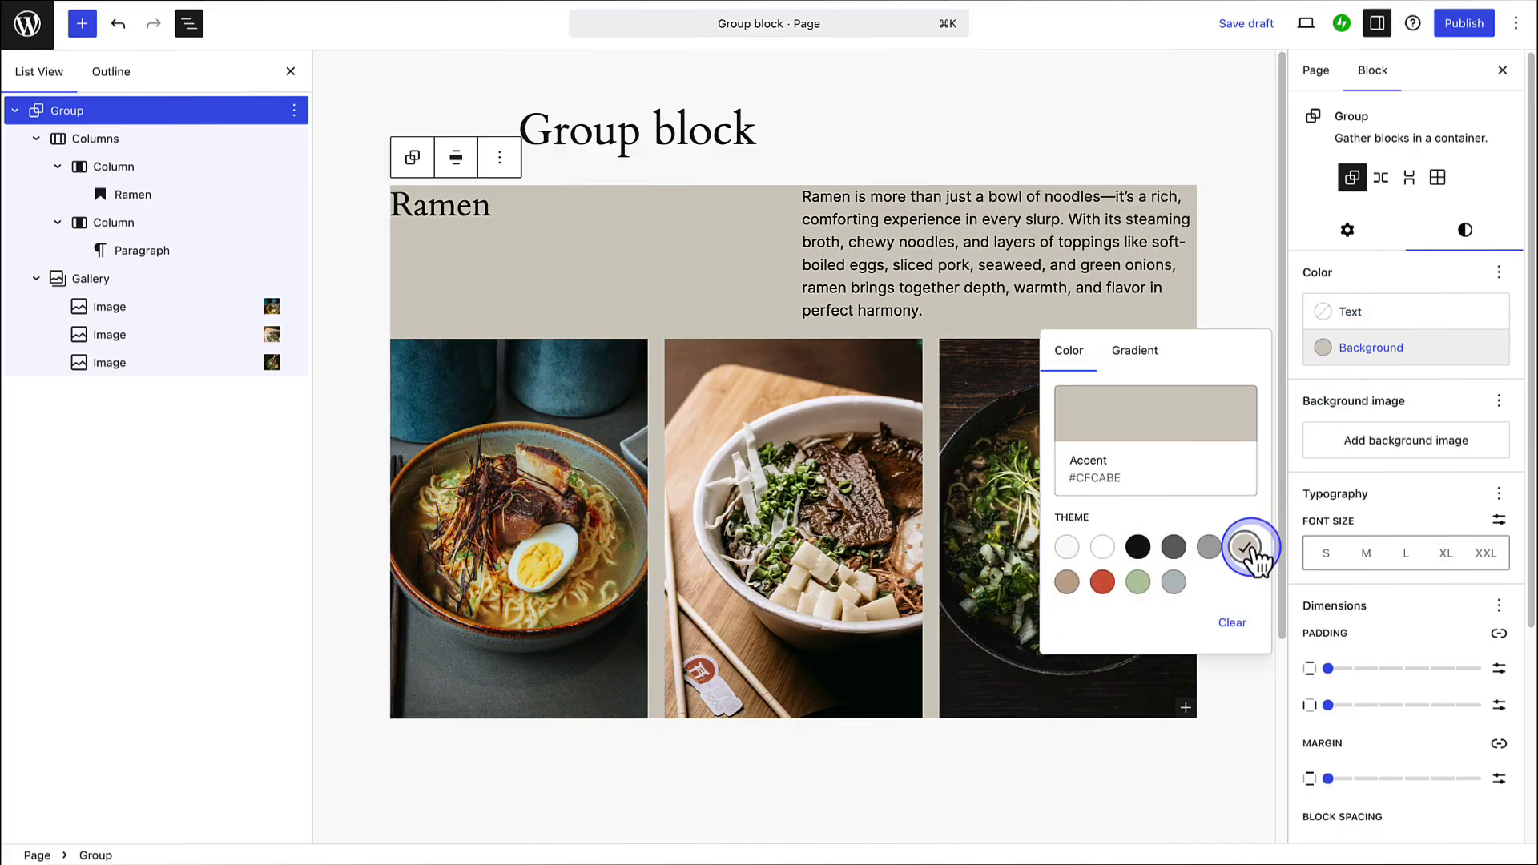
{"action": "left_click", "coordinate": [1402, 503]}
Step: Increase the group's top padding and raise its side padding to 4
{"action": "left_click", "coordinate": [1329, 668]}
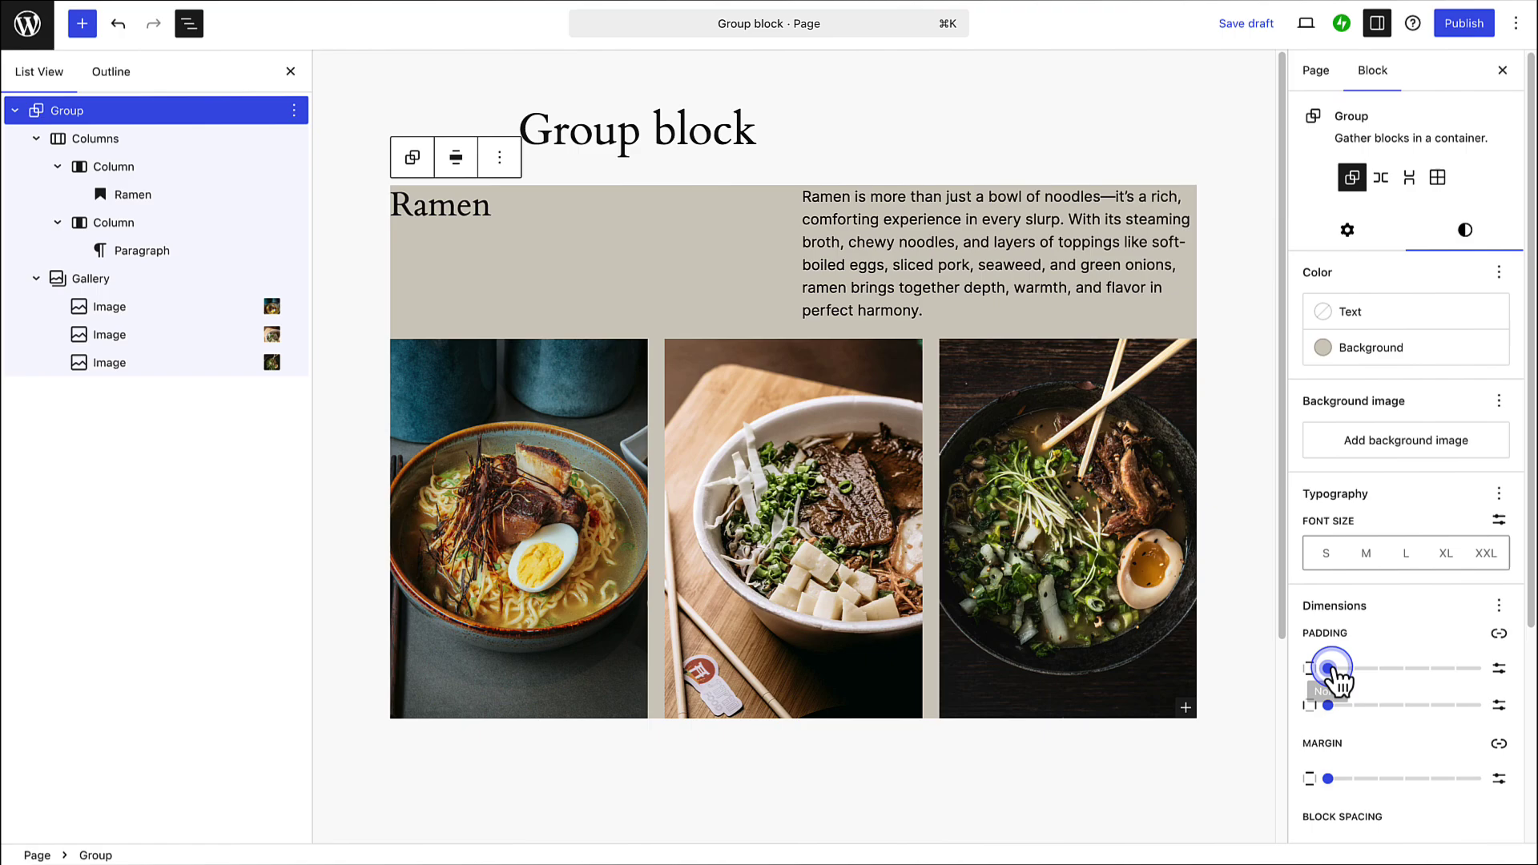
{"action": "left_click_drag", "start_coordinate": [1332, 669], "coordinate": [1431, 670]}
{"action": "left_click", "coordinate": [1331, 705]}
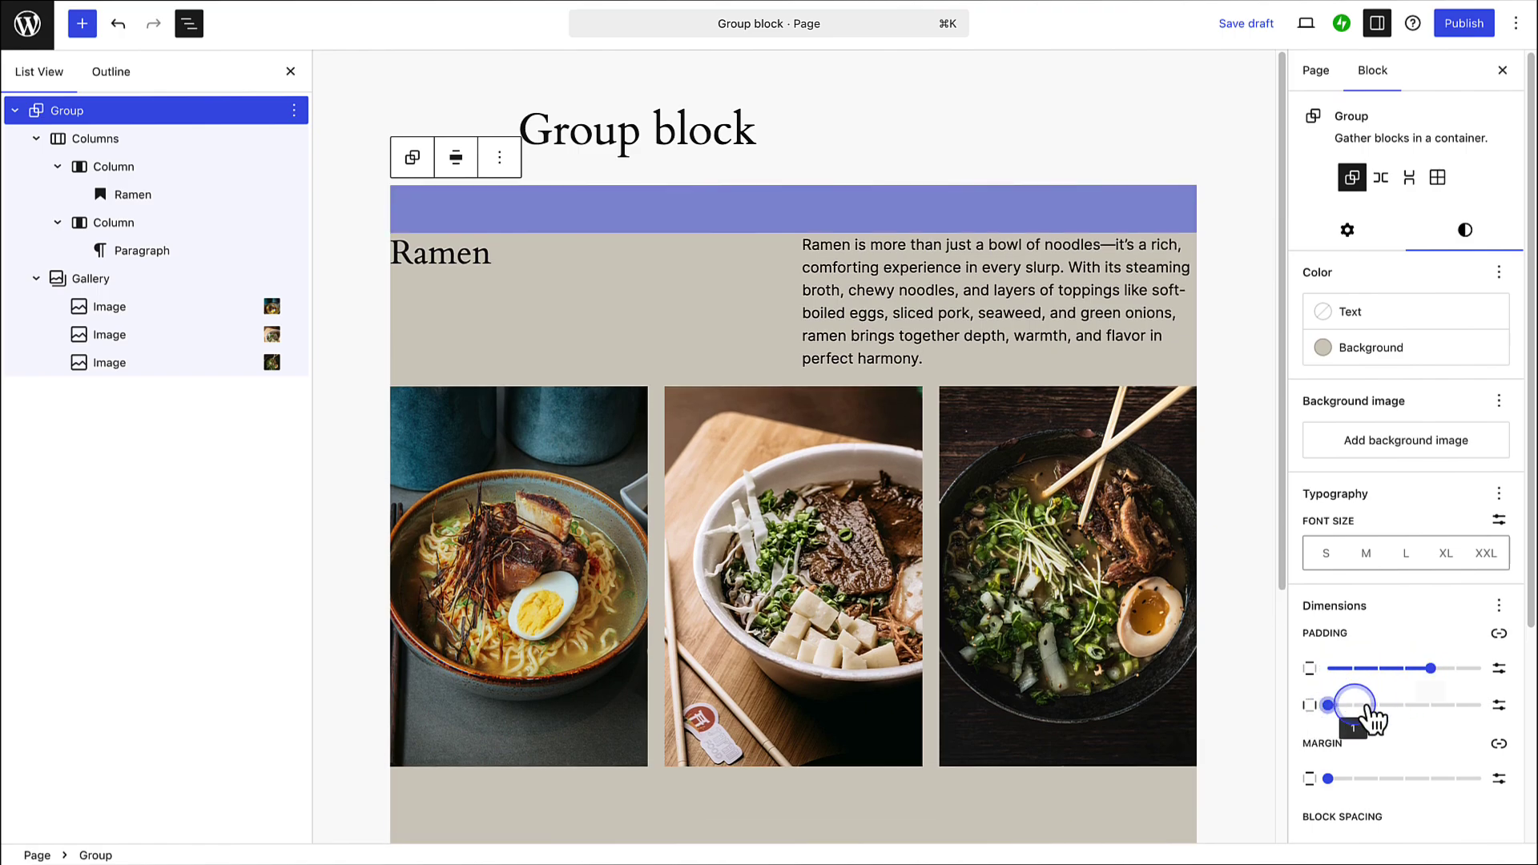
{"action": "left_click_drag", "start_coordinate": [1373, 717], "coordinate": [1431, 707]}
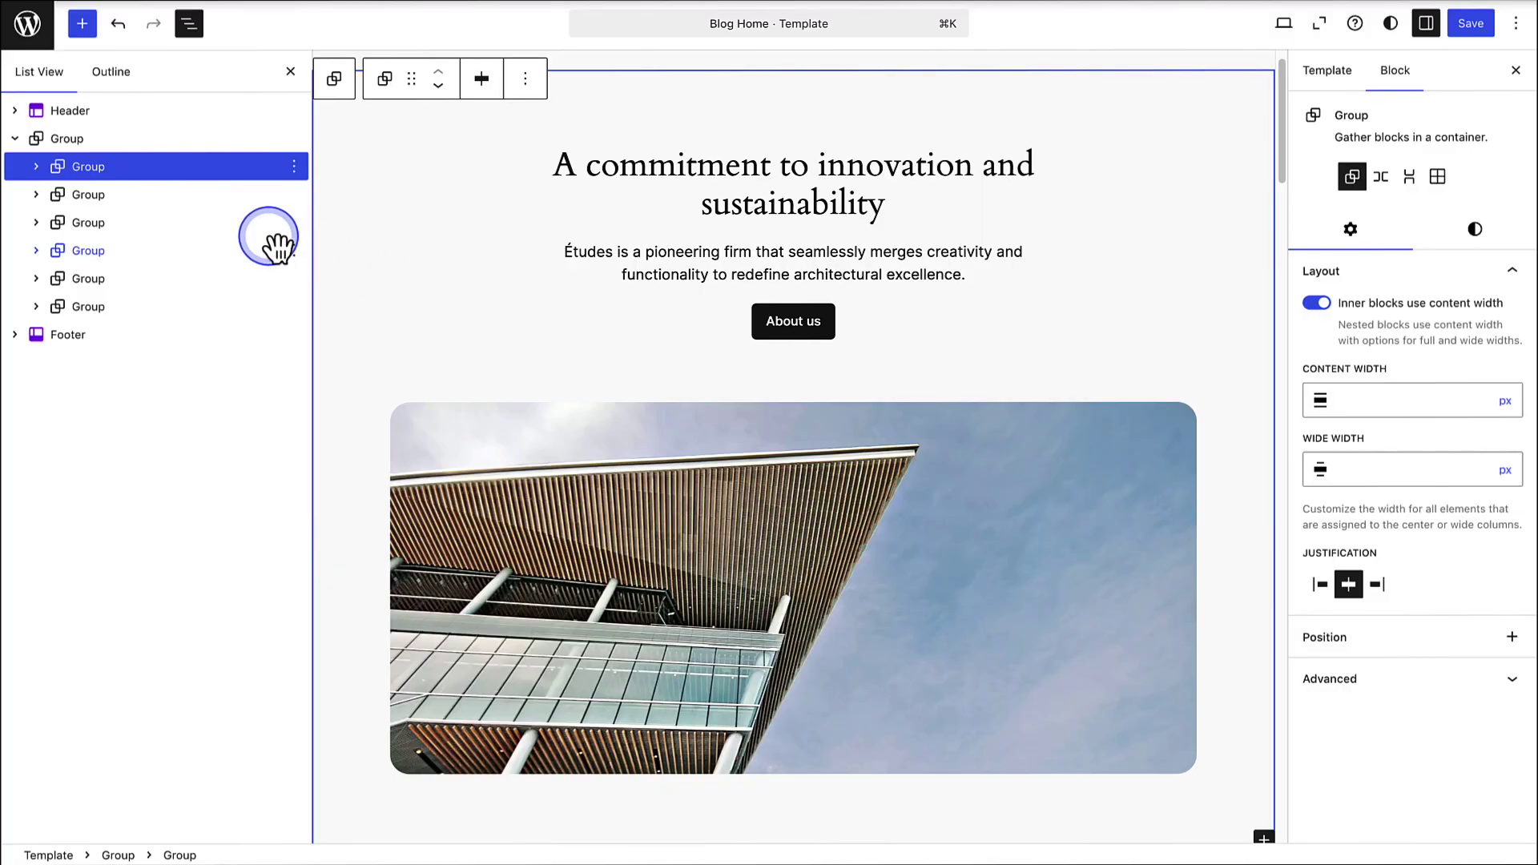
Step: Rename the first inner group of the template to Intro
{"action": "left_click", "coordinate": [128, 196]}
{"action": "left_click", "coordinate": [122, 223]}
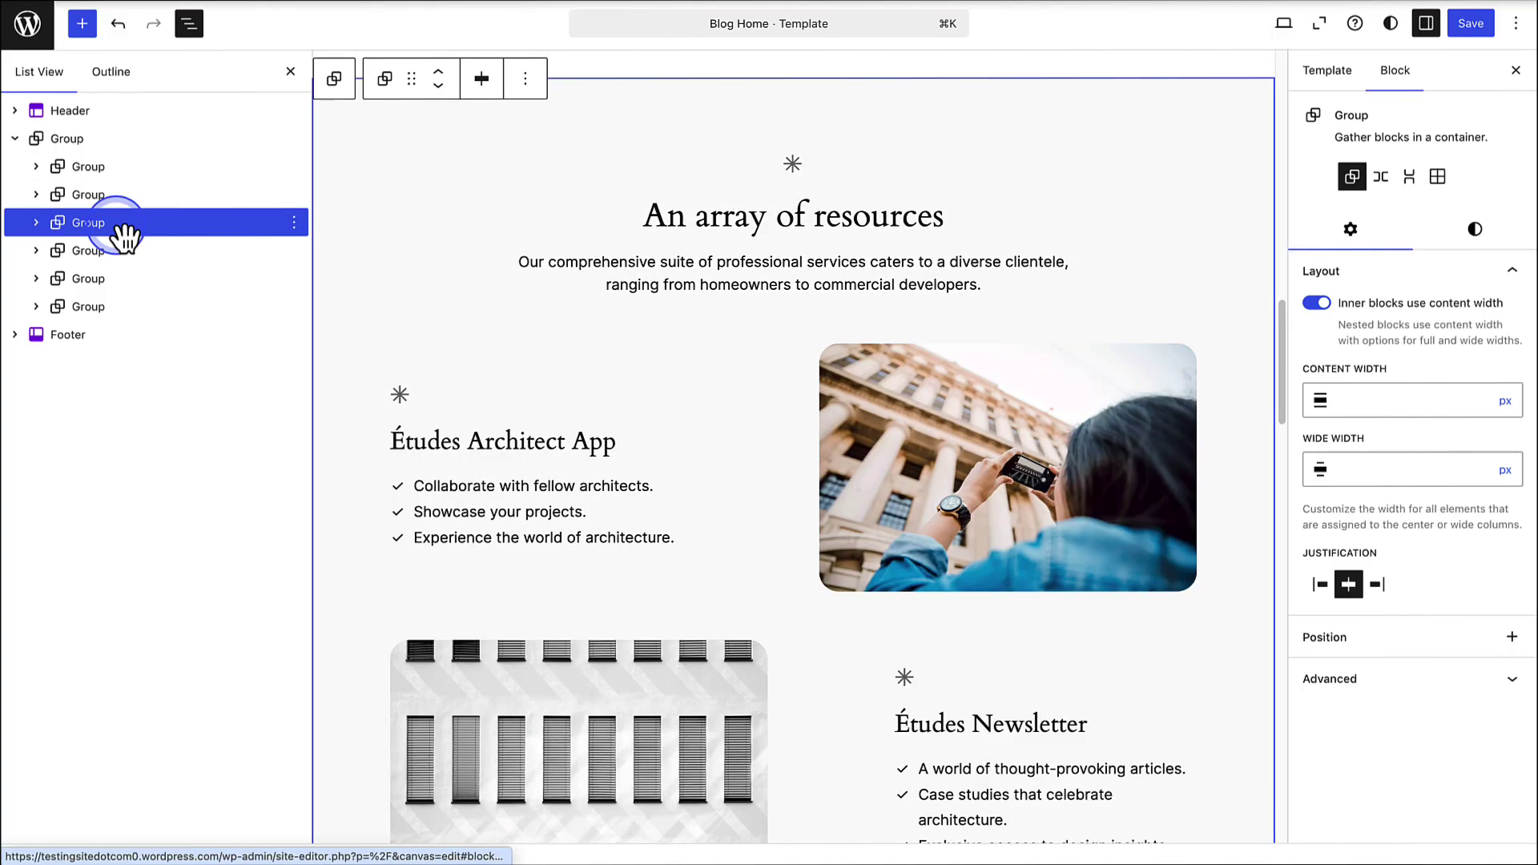
{"action": "left_click", "coordinate": [122, 168]}
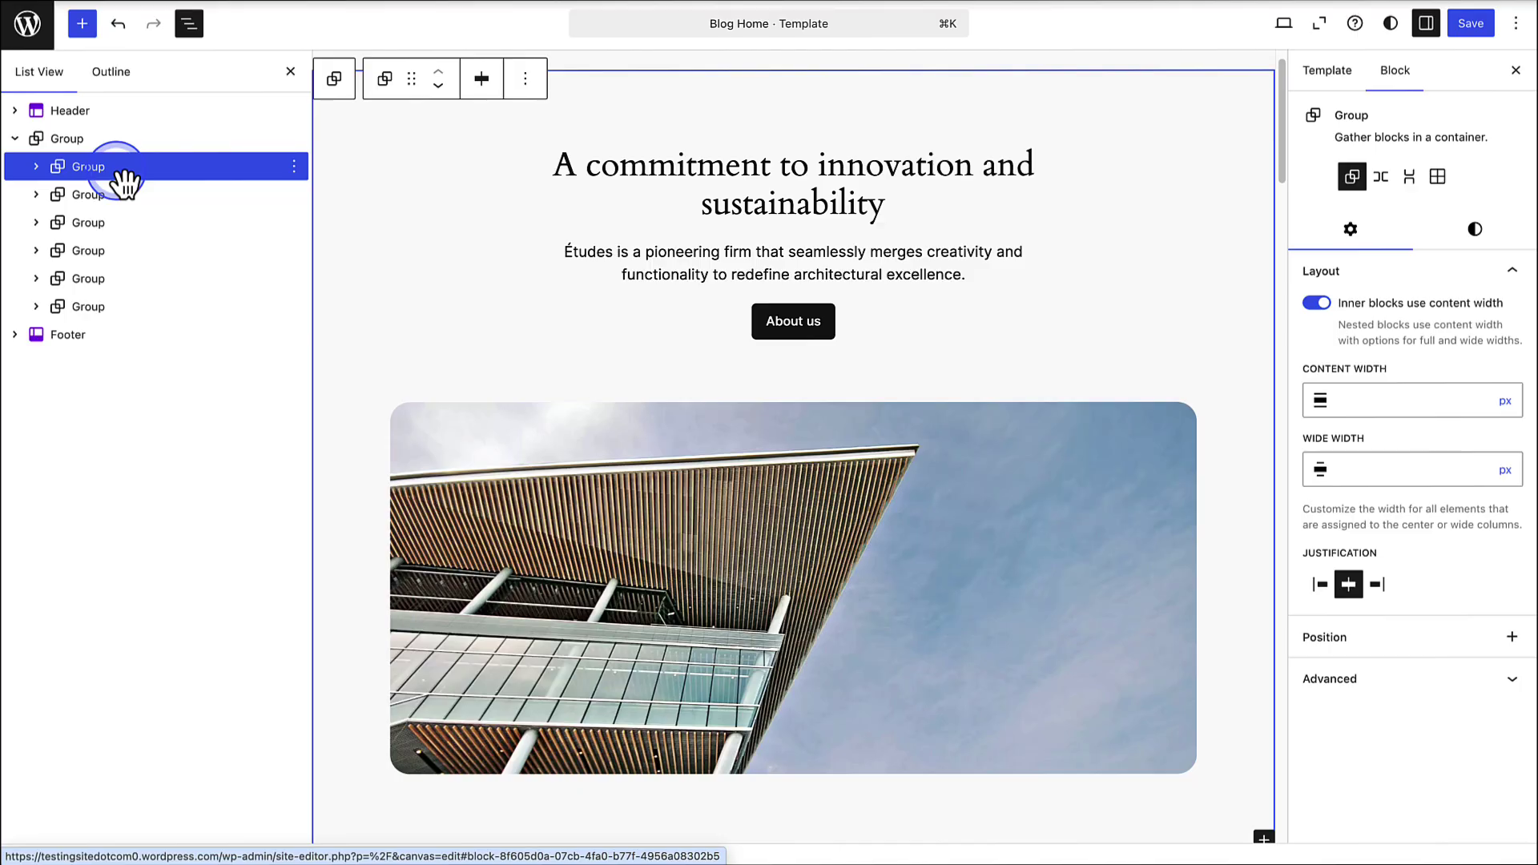
{"action": "left_click", "coordinate": [294, 166]}
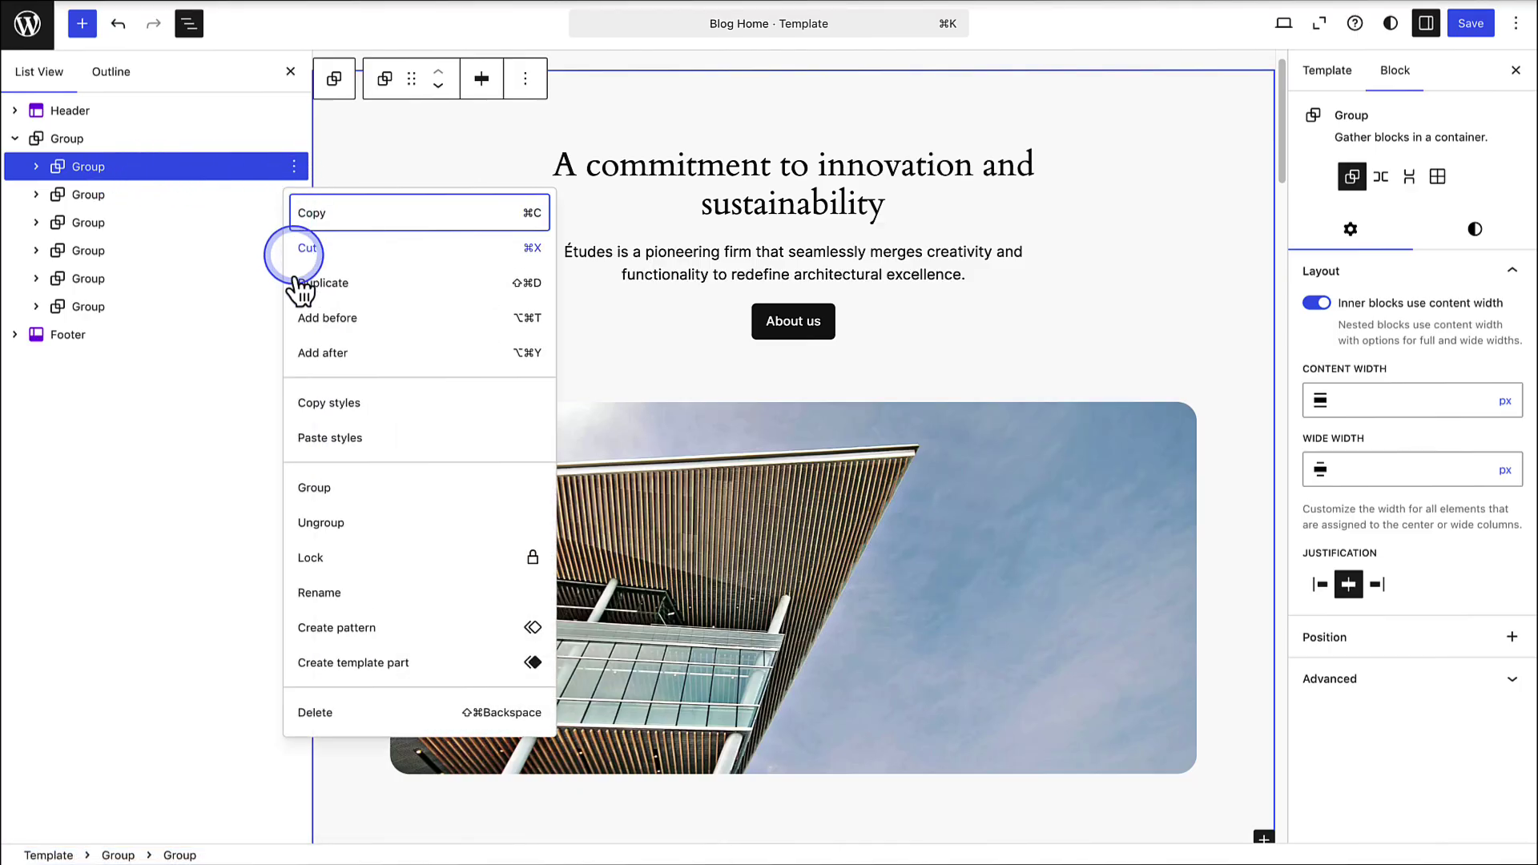
{"action": "left_click", "coordinate": [320, 594]}
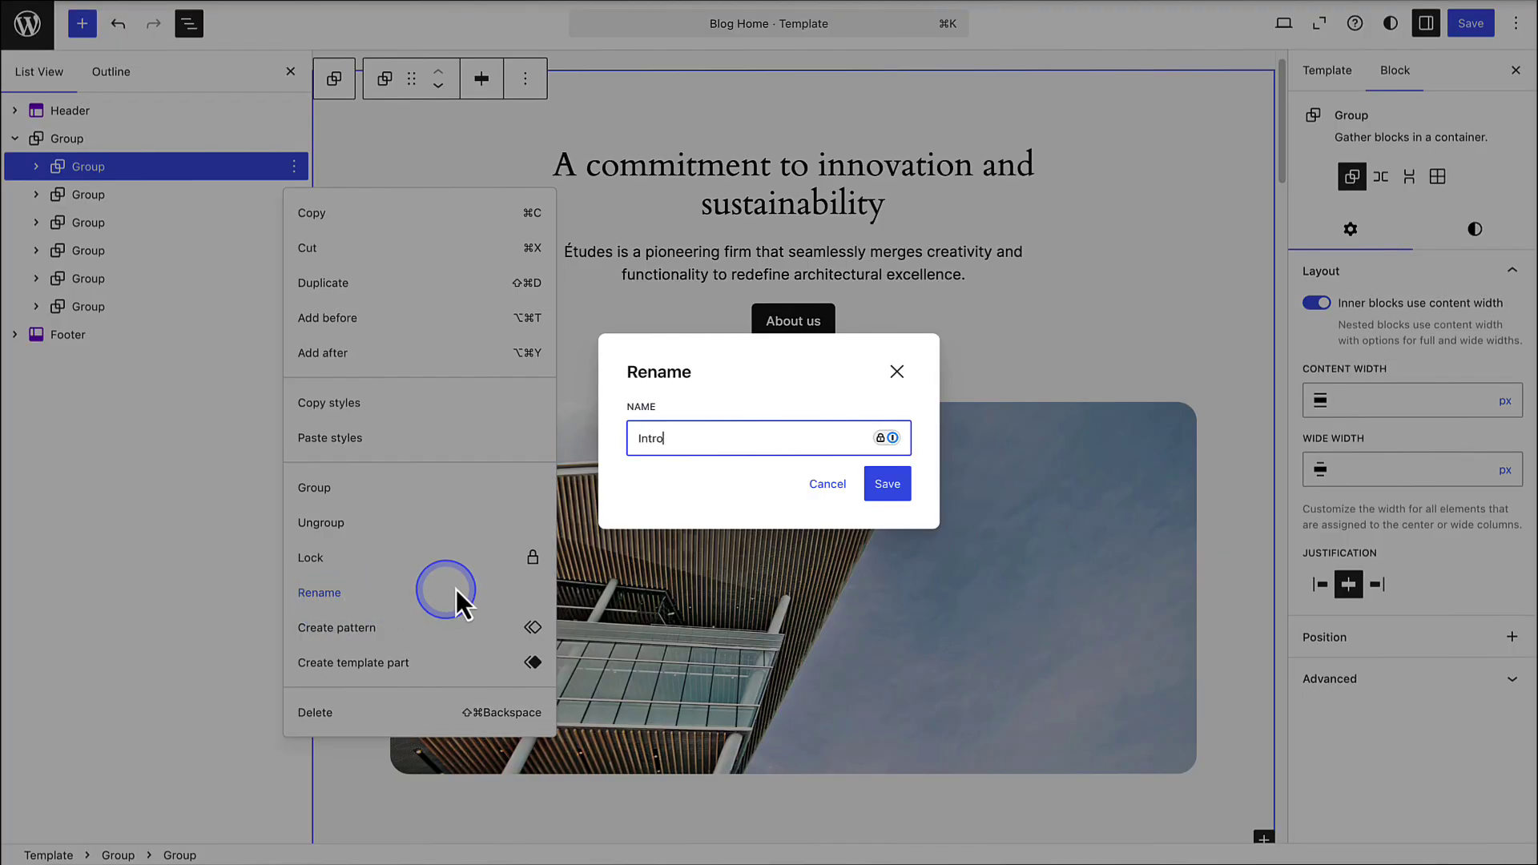
{"action": "left_click", "coordinate": [875, 485]}
Step: Rename the second inner group, which holds the services grid, to Services
{"action": "left_click", "coordinate": [92, 197]}
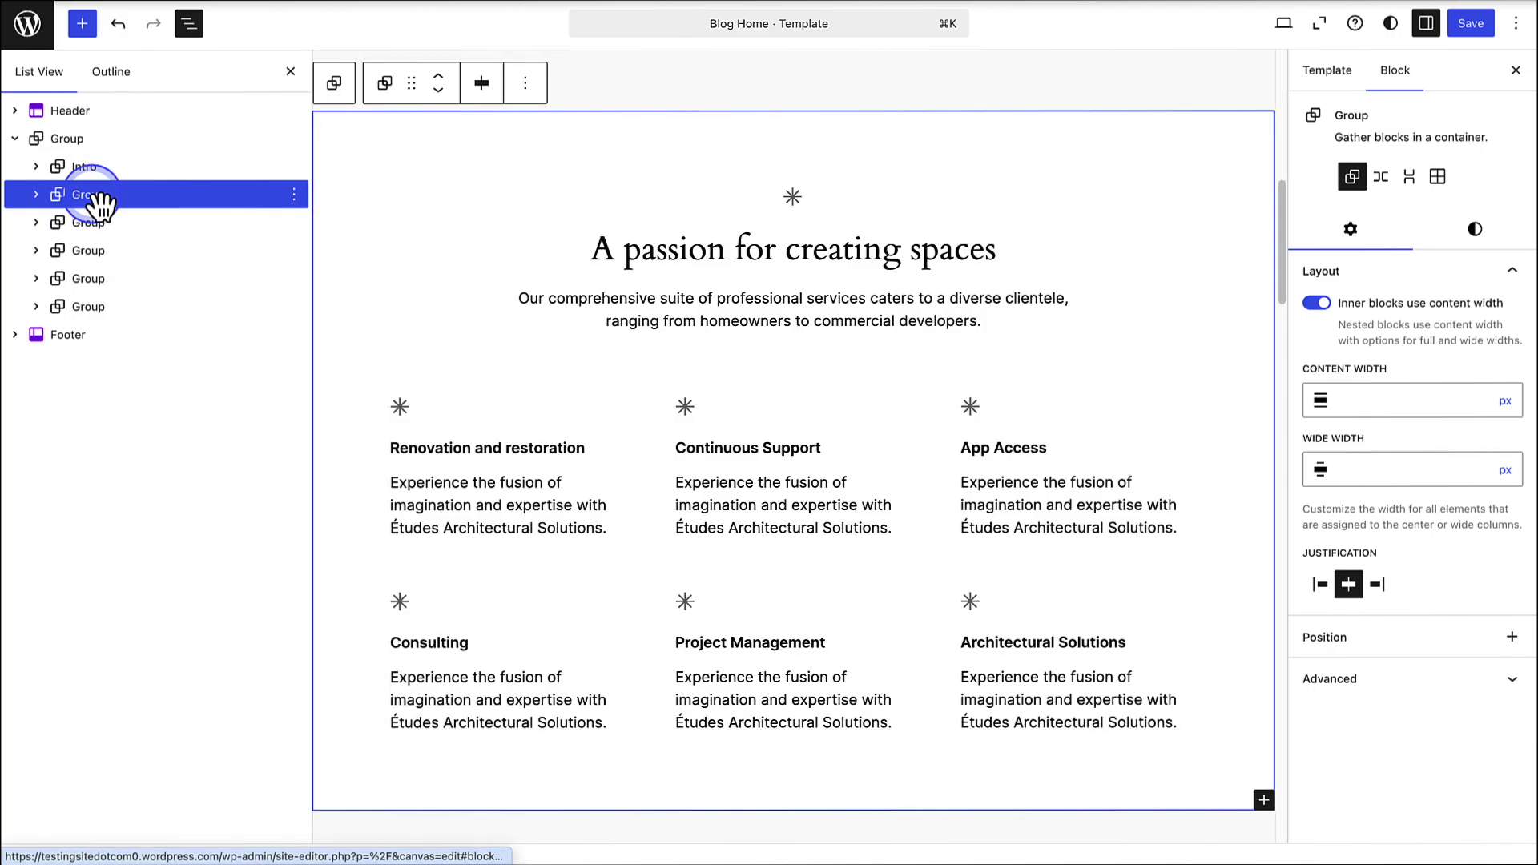
{"action": "left_click", "coordinate": [294, 195]}
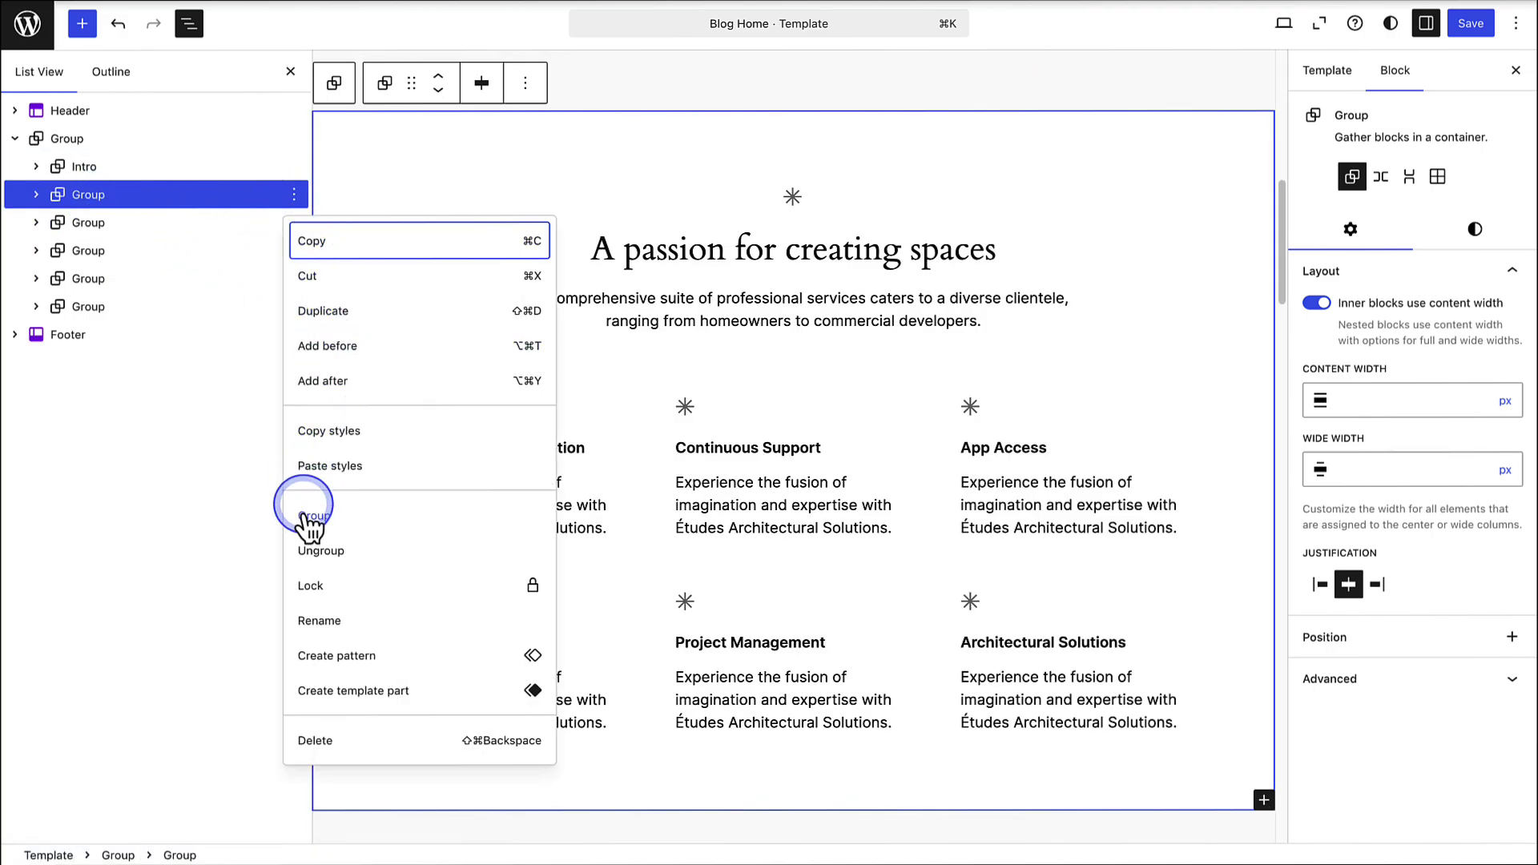
{"action": "left_click", "coordinate": [317, 621]}
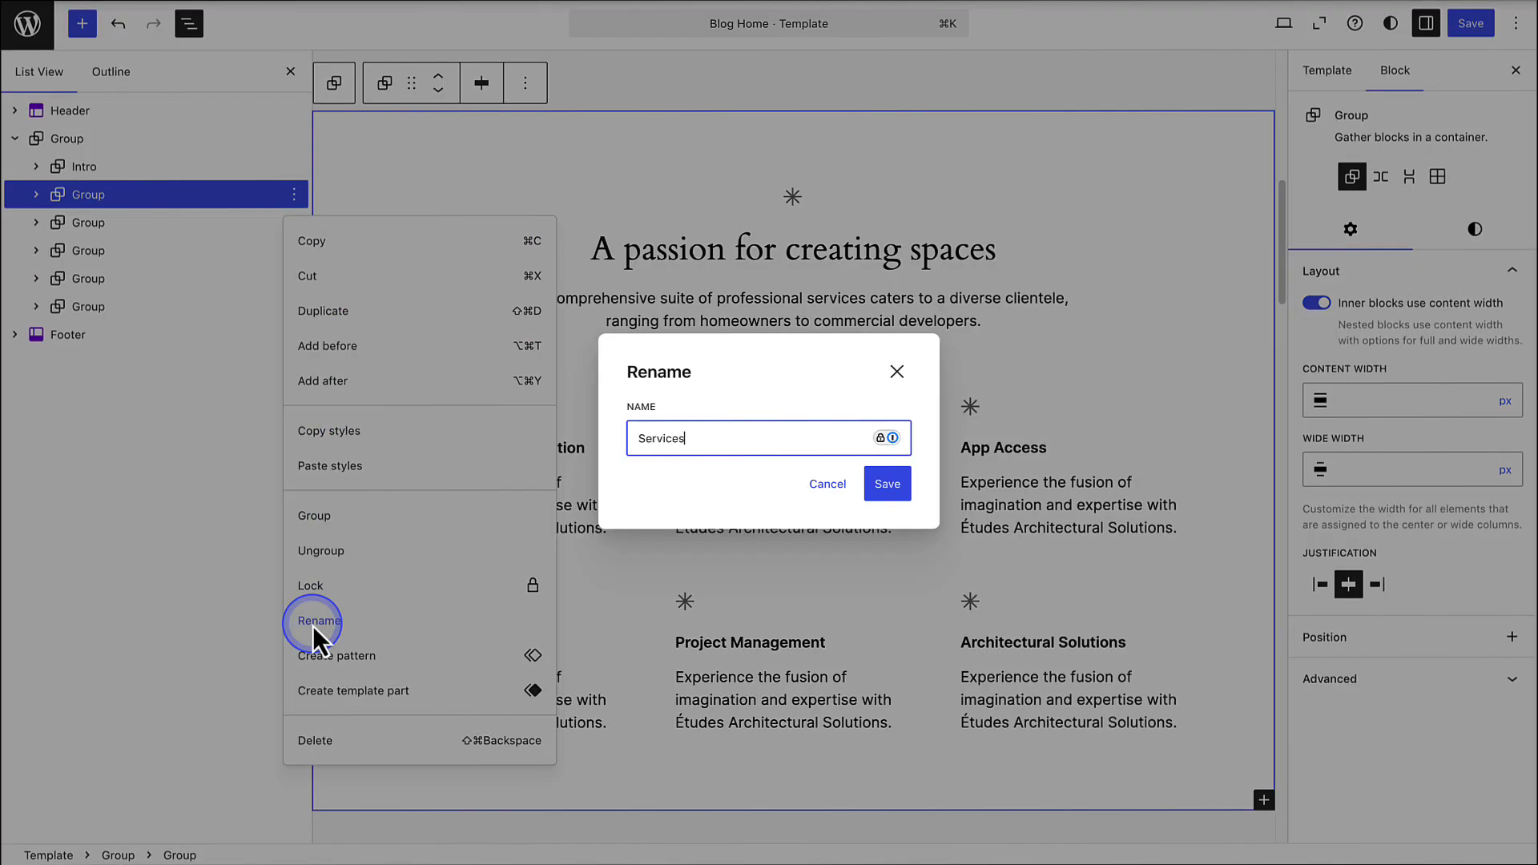
{"action": "left_click", "coordinate": [883, 486]}
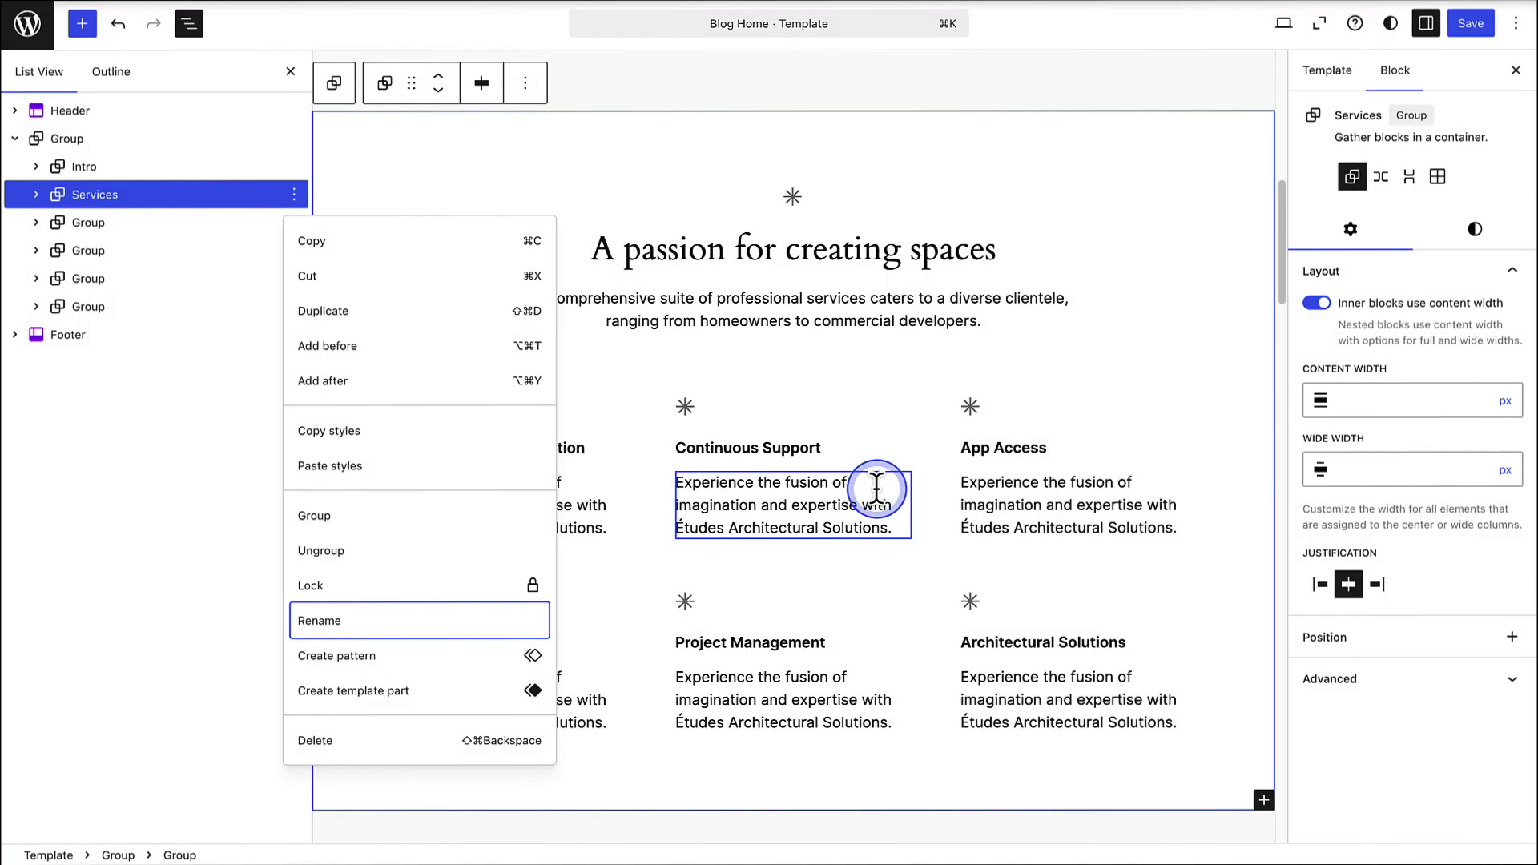
{"action": "left_click", "coordinate": [265, 200]}
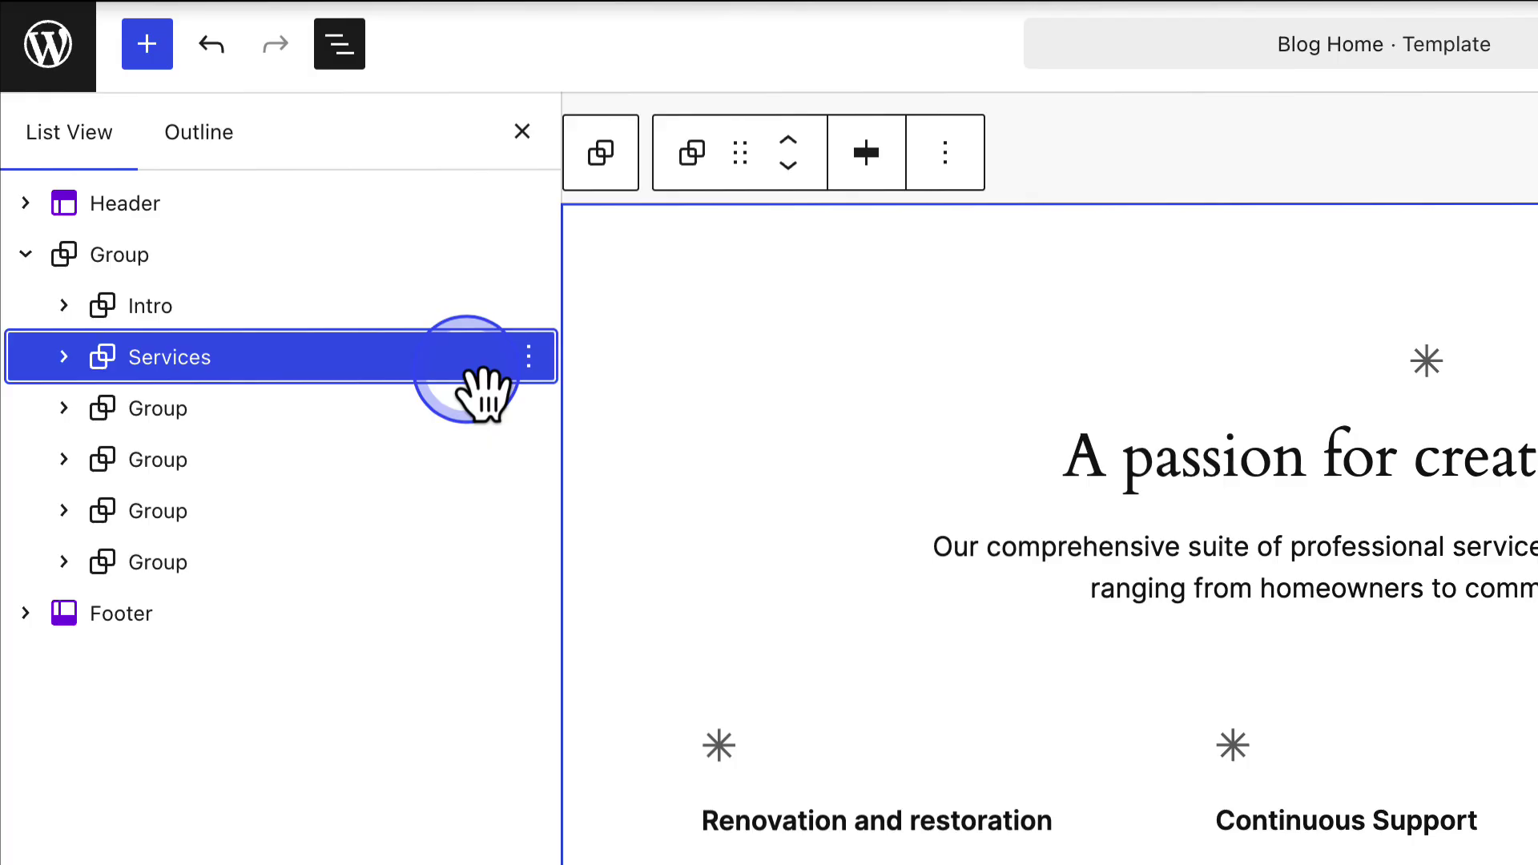
Step: Reposition the Services group so it sits directly below Intro in the template
{"action": "left_click", "coordinate": [759, 207]}
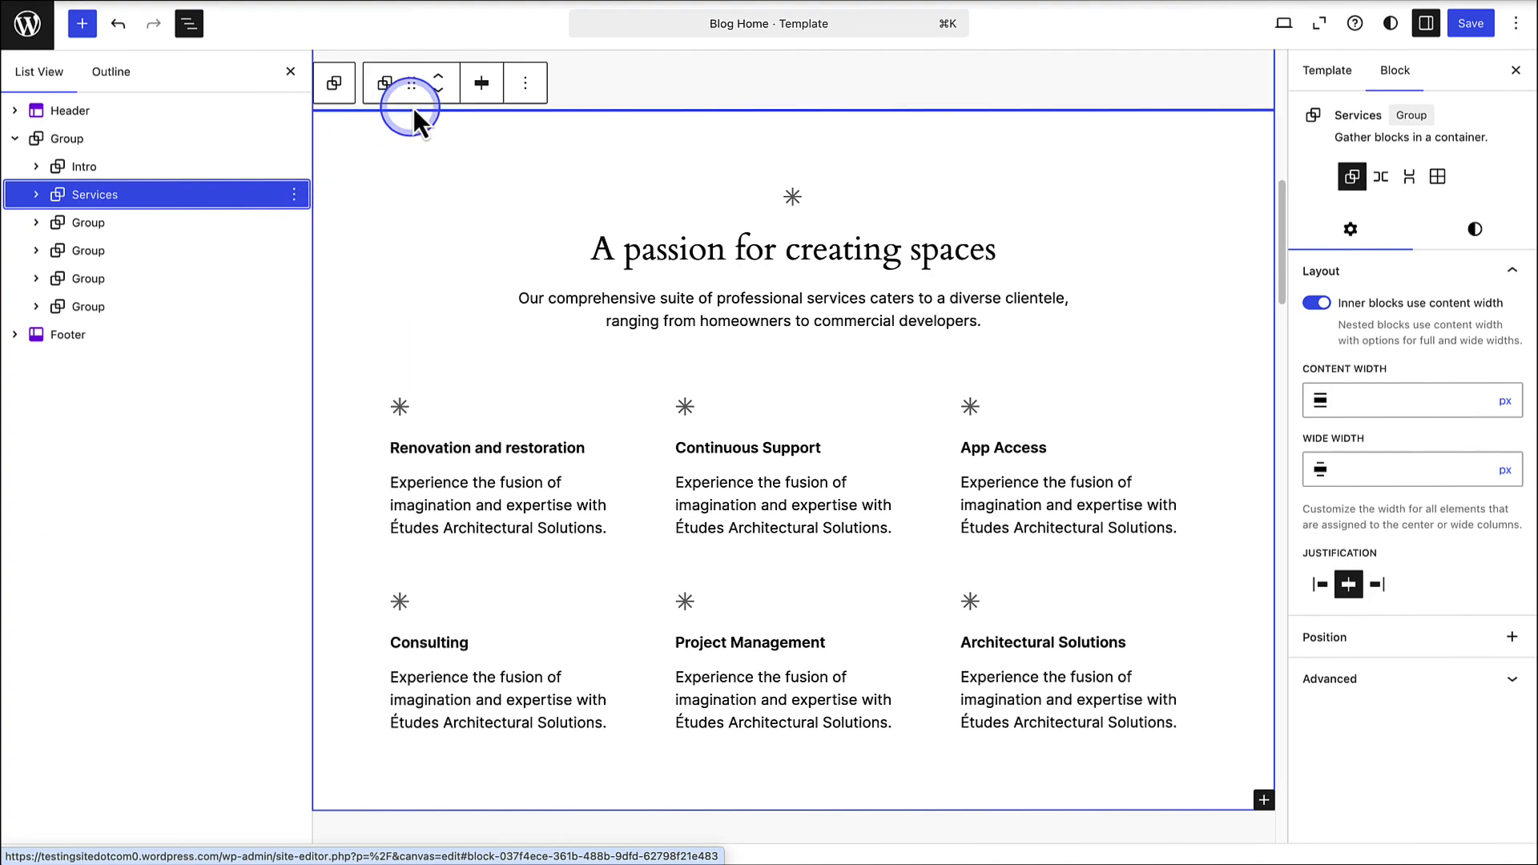
{"action": "left_click", "coordinate": [438, 89]}
{"action": "left_click", "coordinate": [439, 76]}
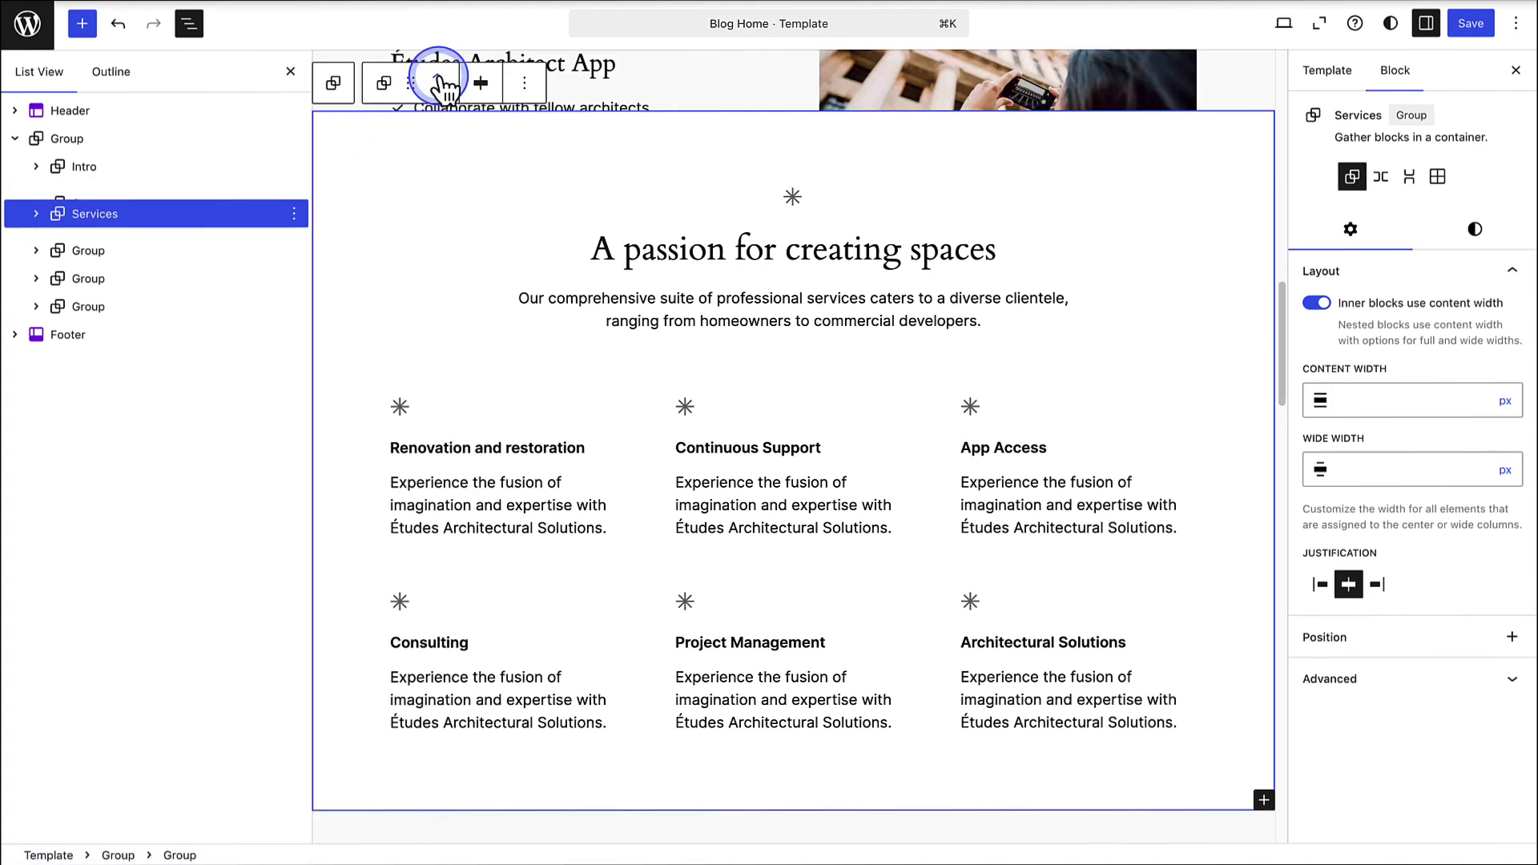
{"action": "left_click", "coordinate": [439, 80]}
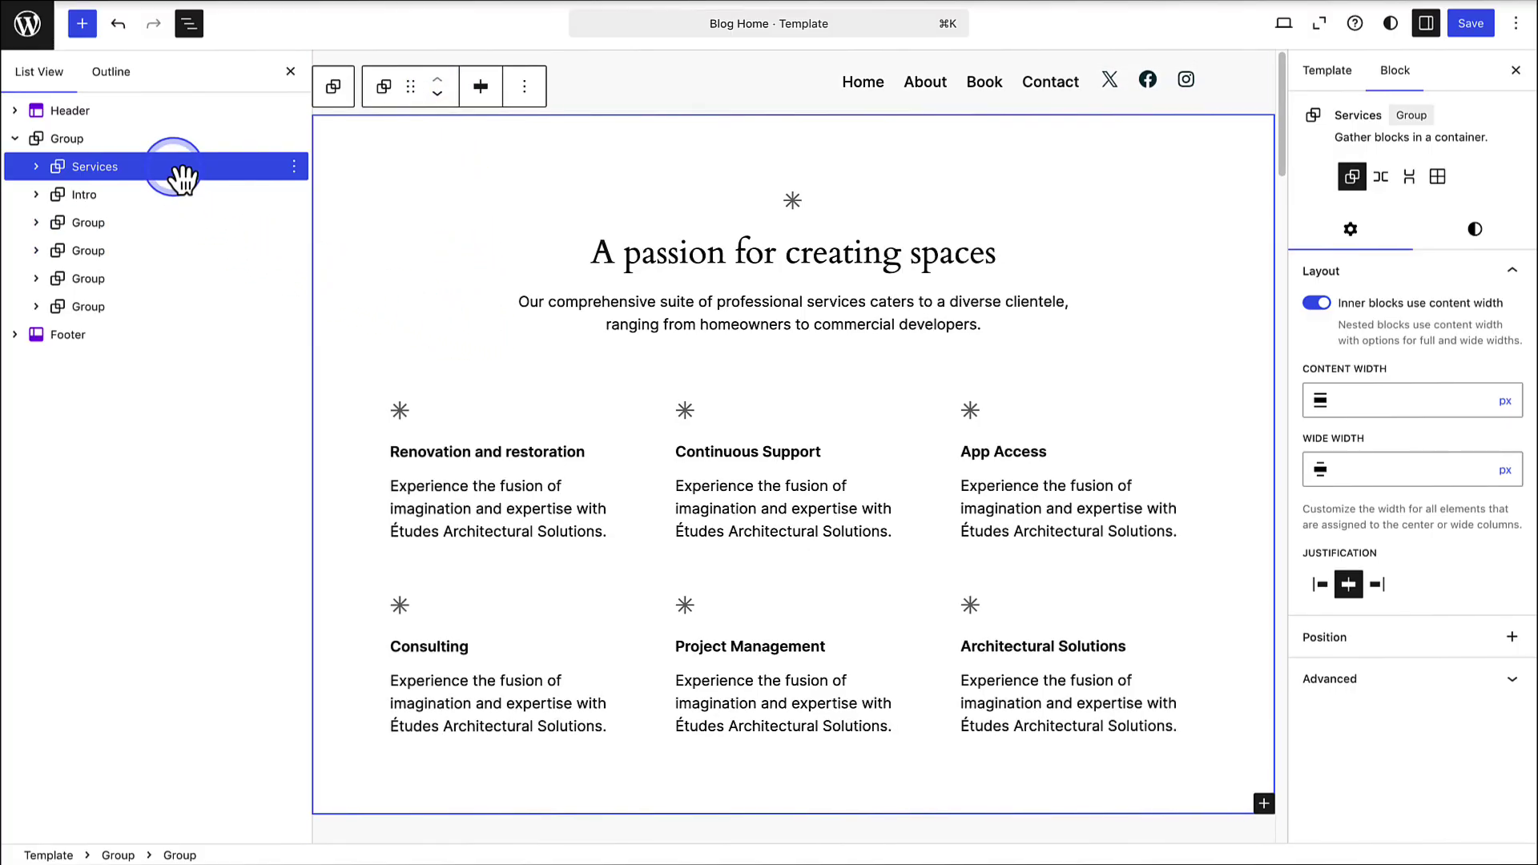
{"action": "left_click_drag", "start_coordinate": [182, 181], "coordinate": [61, 207]}
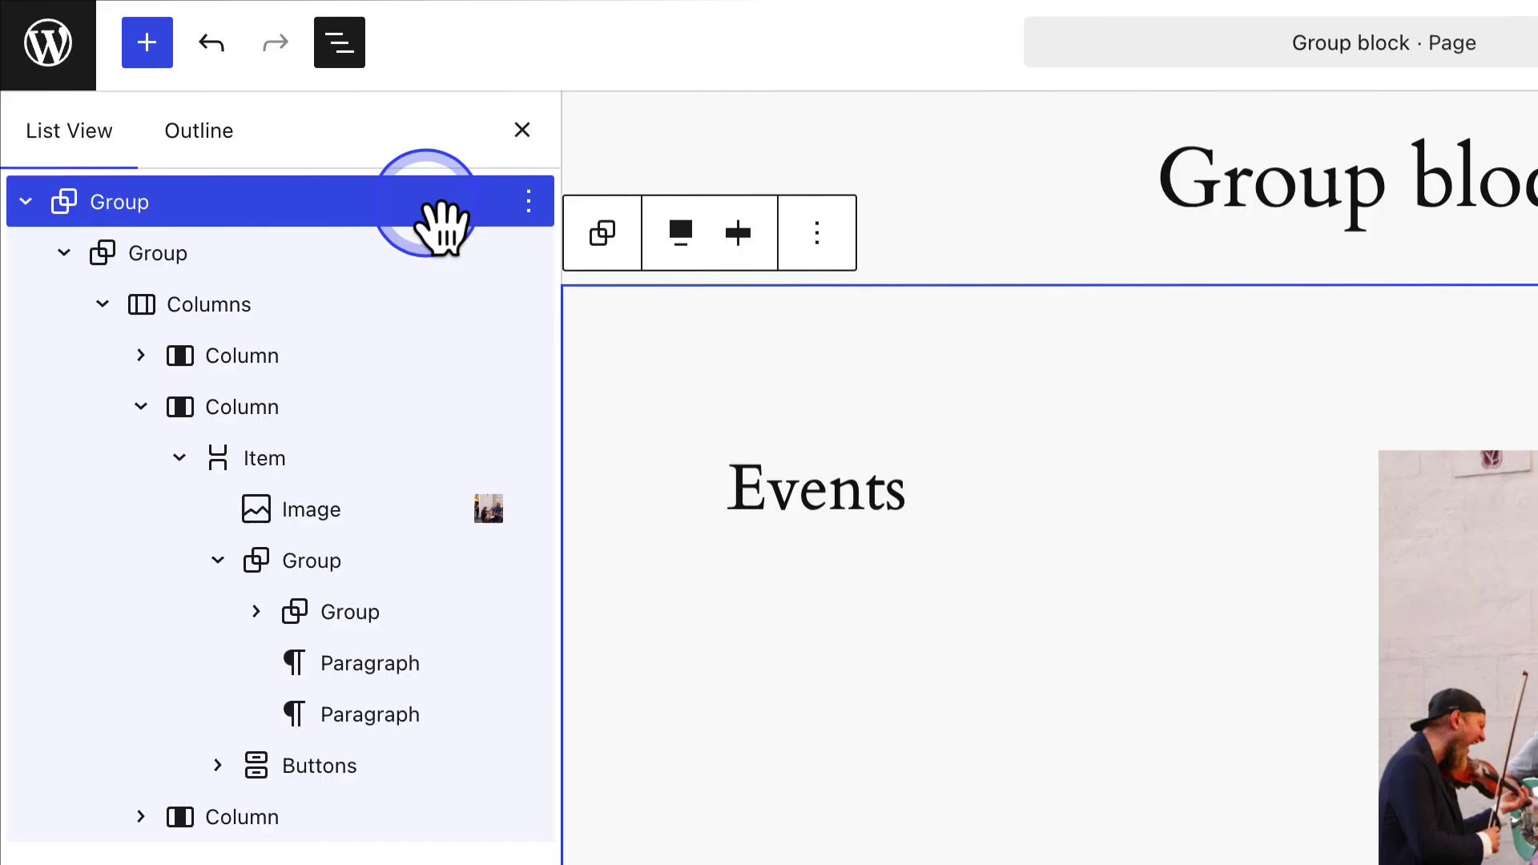
Step: Ungroup the extra Group wrapping the Events columns, then bring up the Event 1 group's options
{"action": "left_click", "coordinate": [374, 618]}
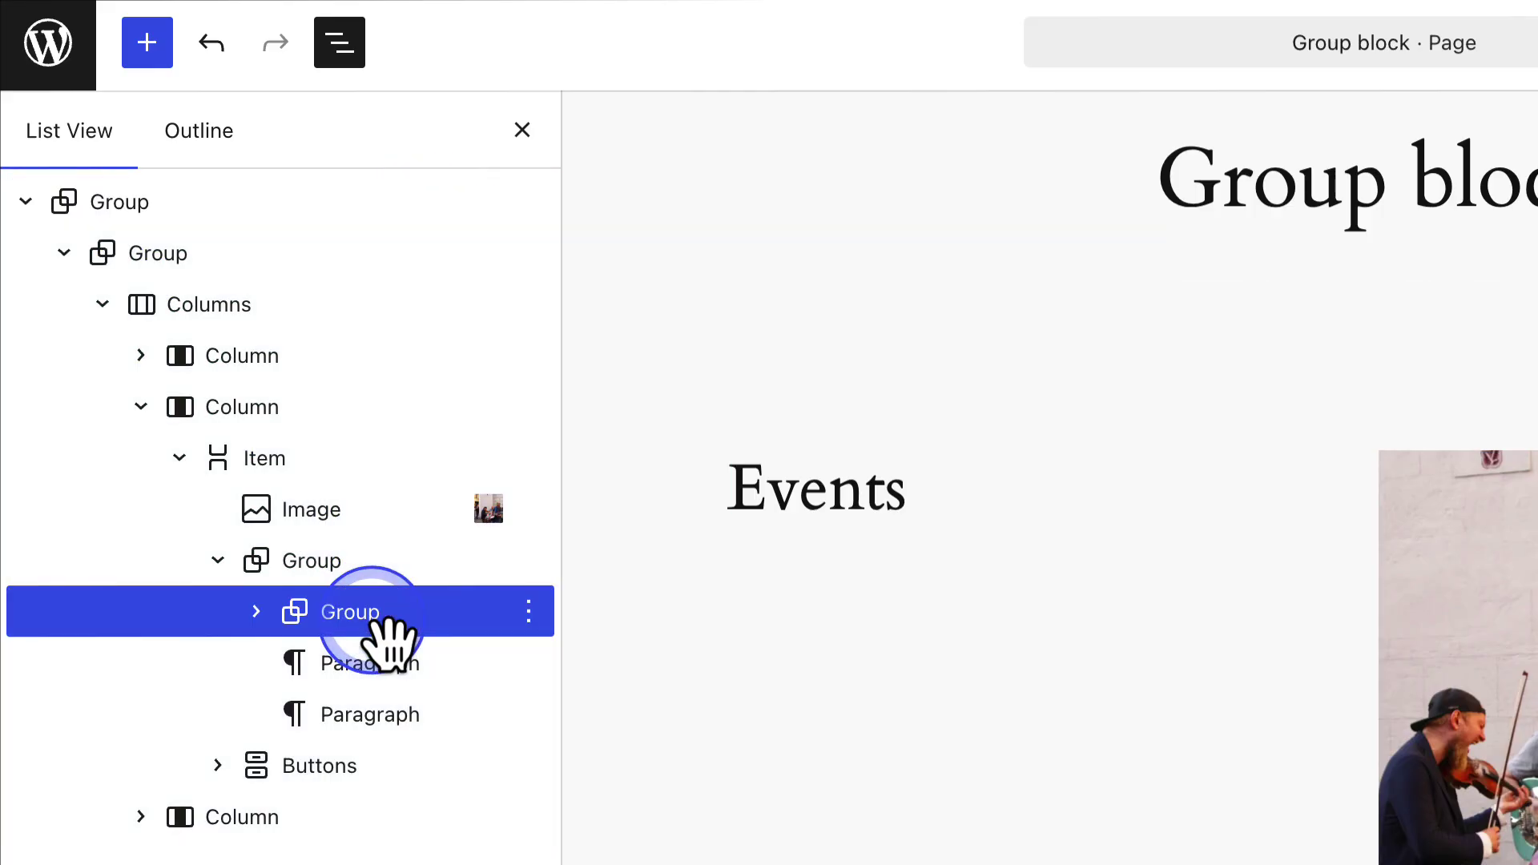
{"action": "left_click", "coordinate": [257, 613]}
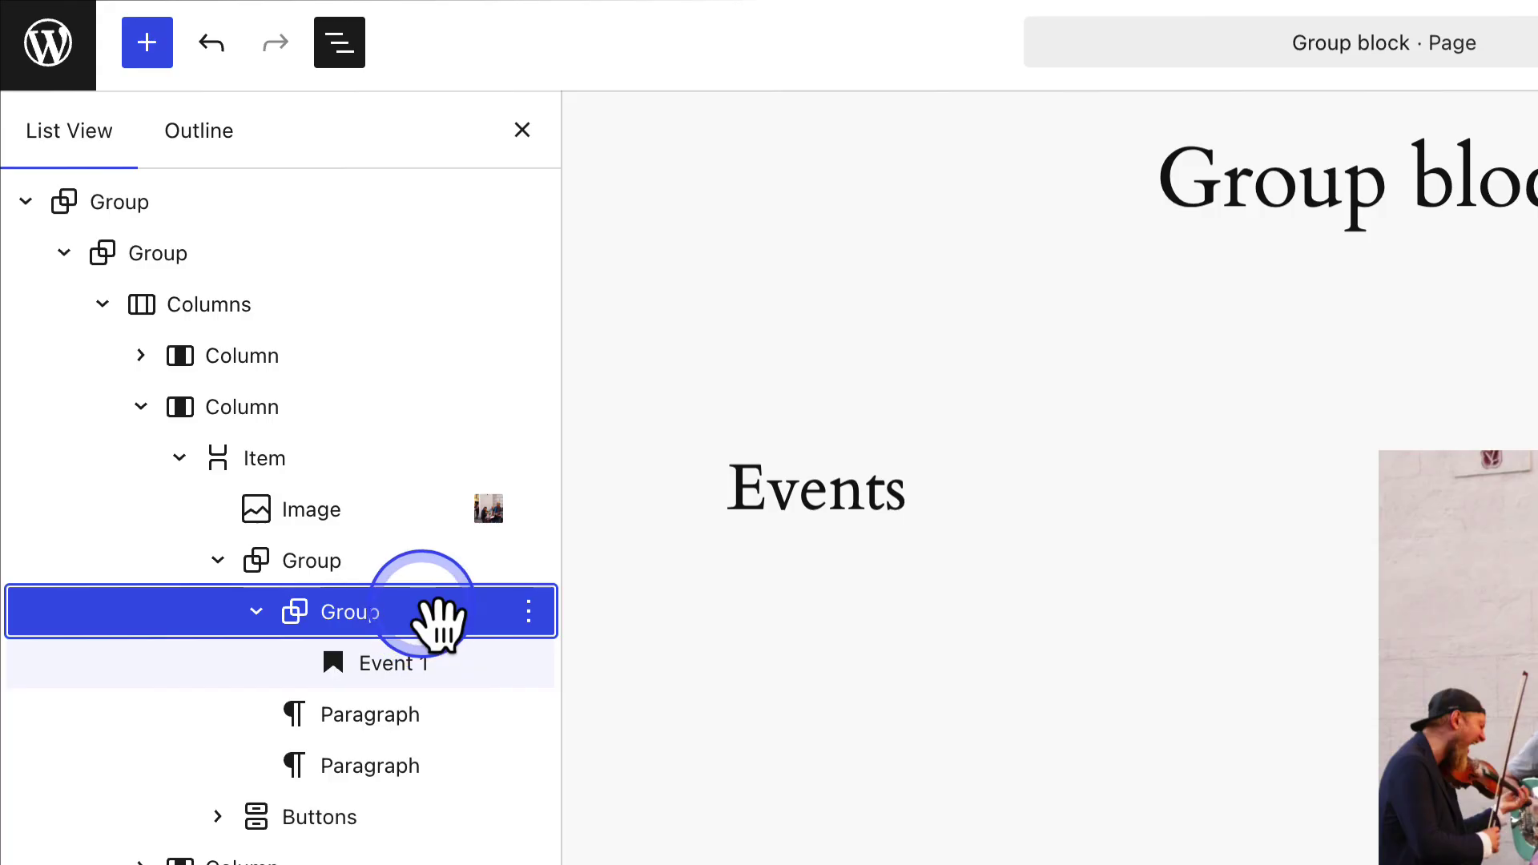
{"action": "left_click", "coordinate": [368, 304]}
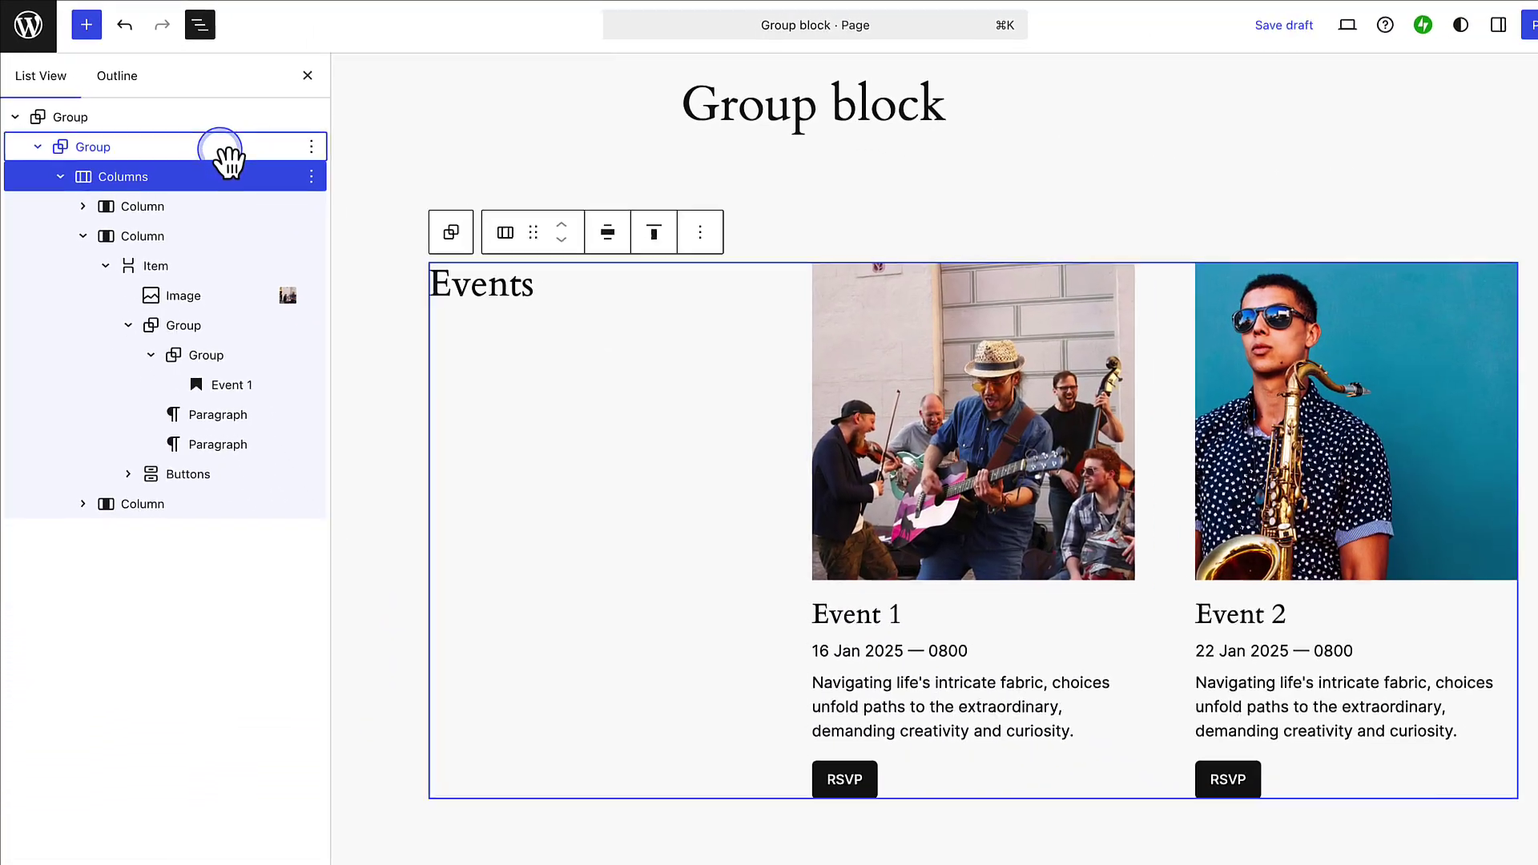
{"action": "left_click", "coordinate": [224, 147]}
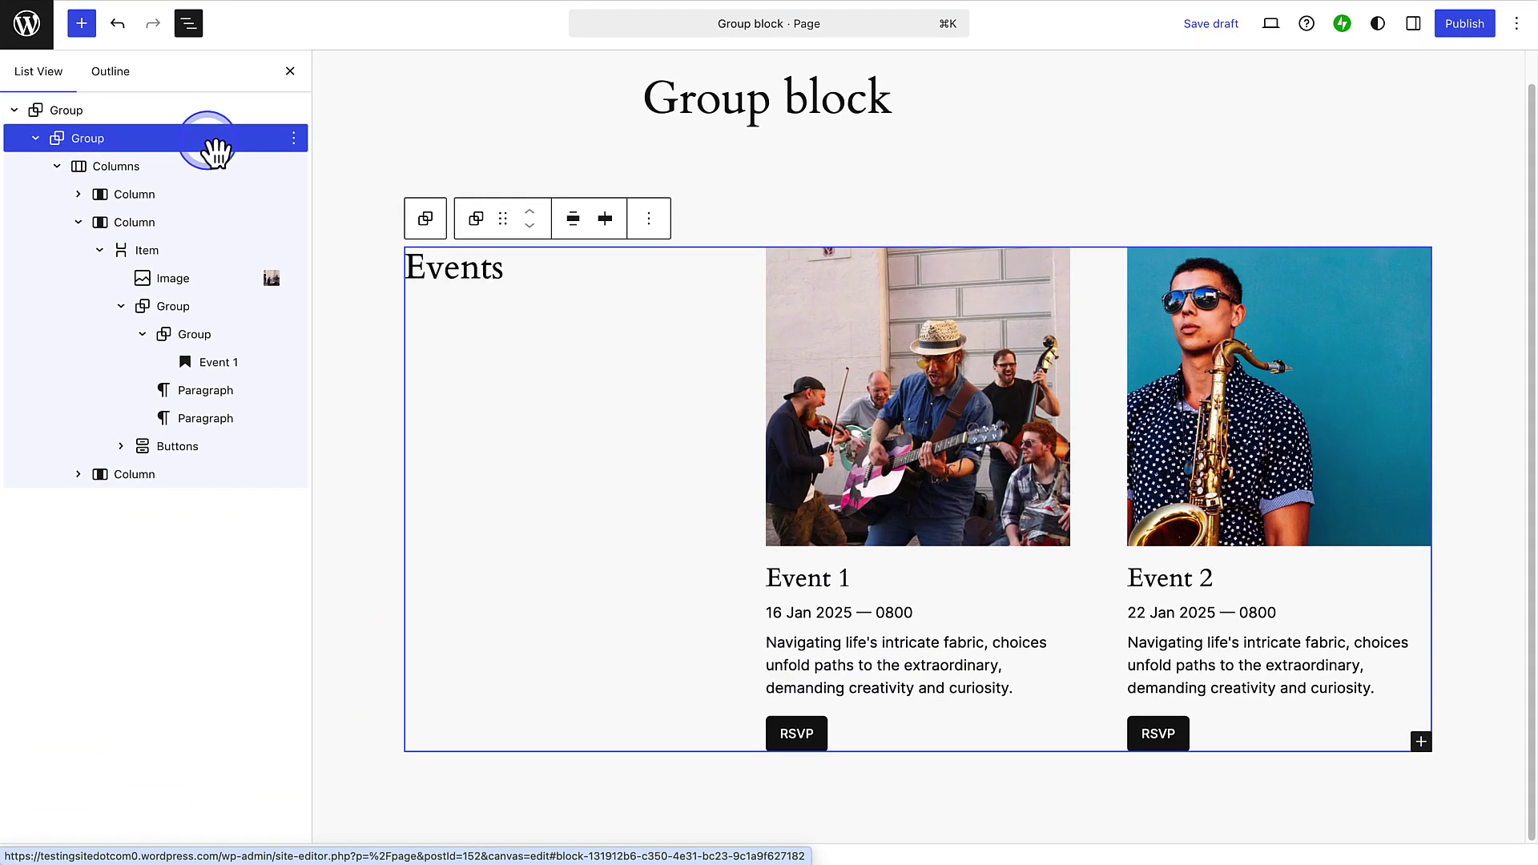
{"action": "left_click", "coordinate": [293, 140]}
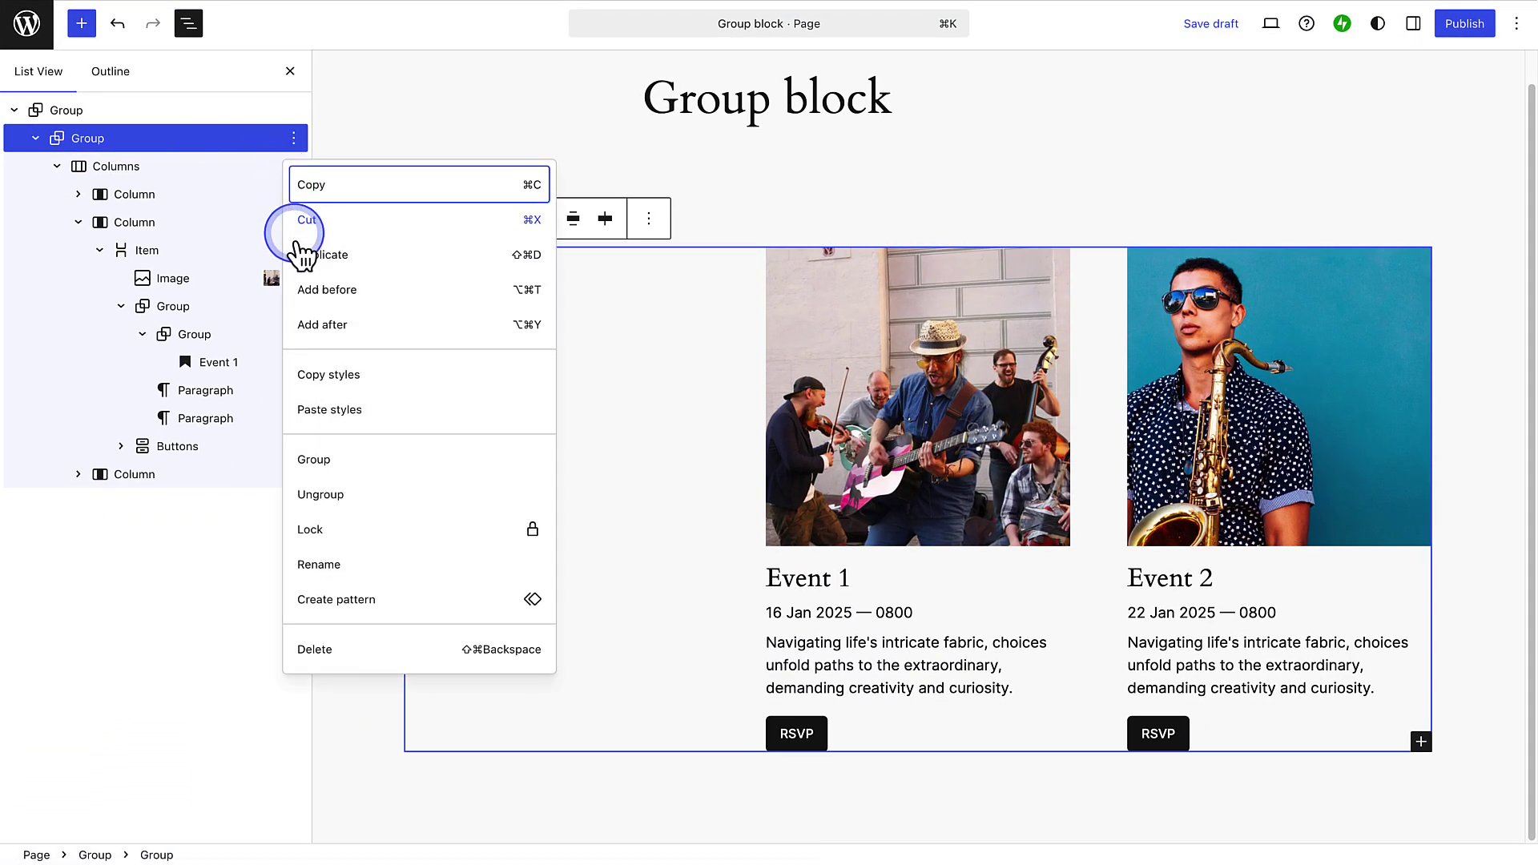
{"action": "left_click", "coordinate": [321, 492]}
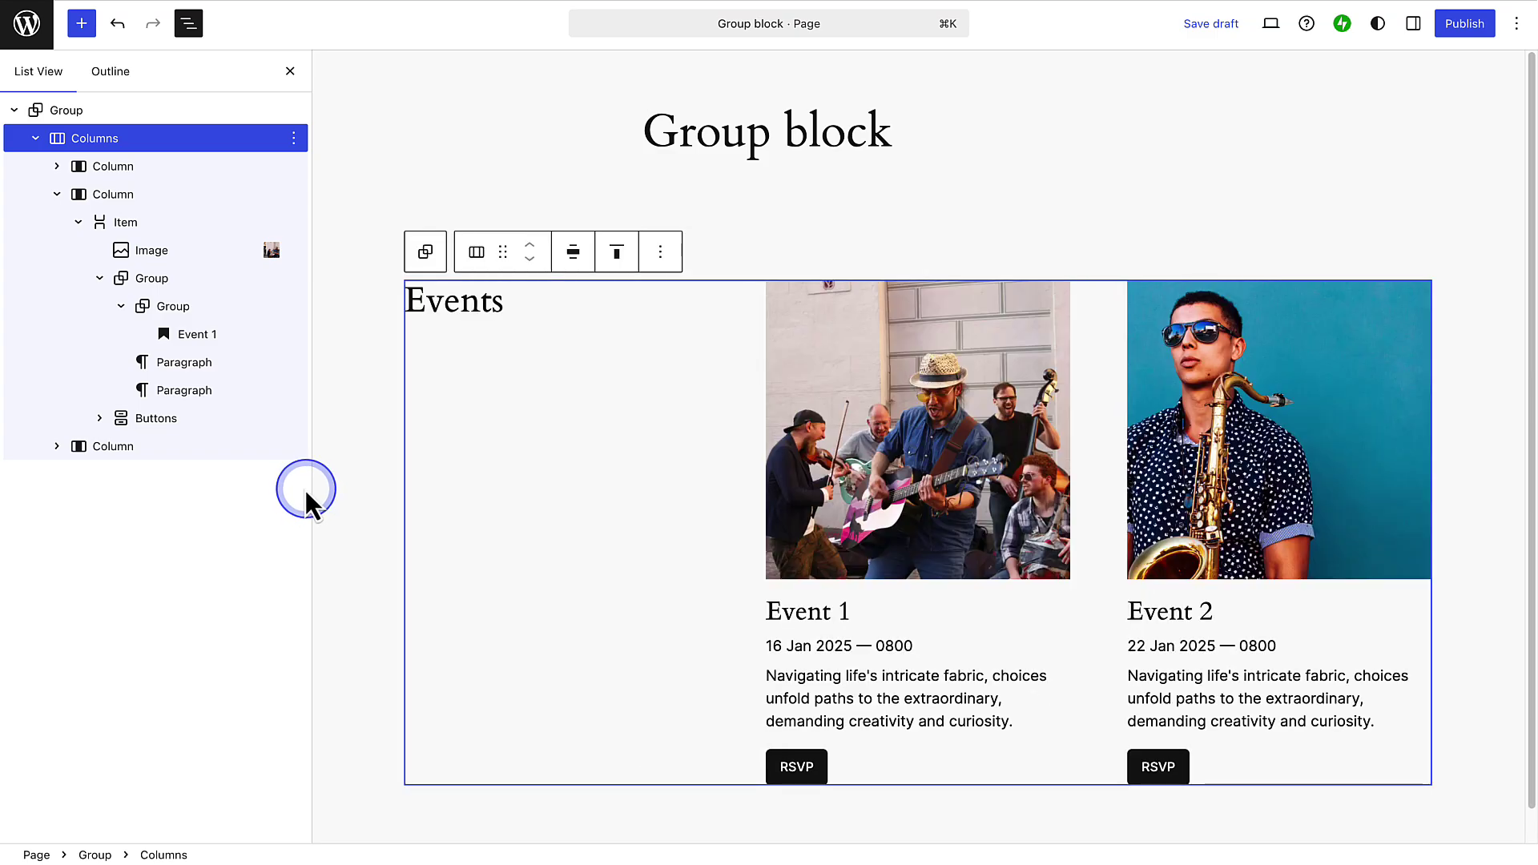
{"action": "left_click", "coordinate": [213, 306]}
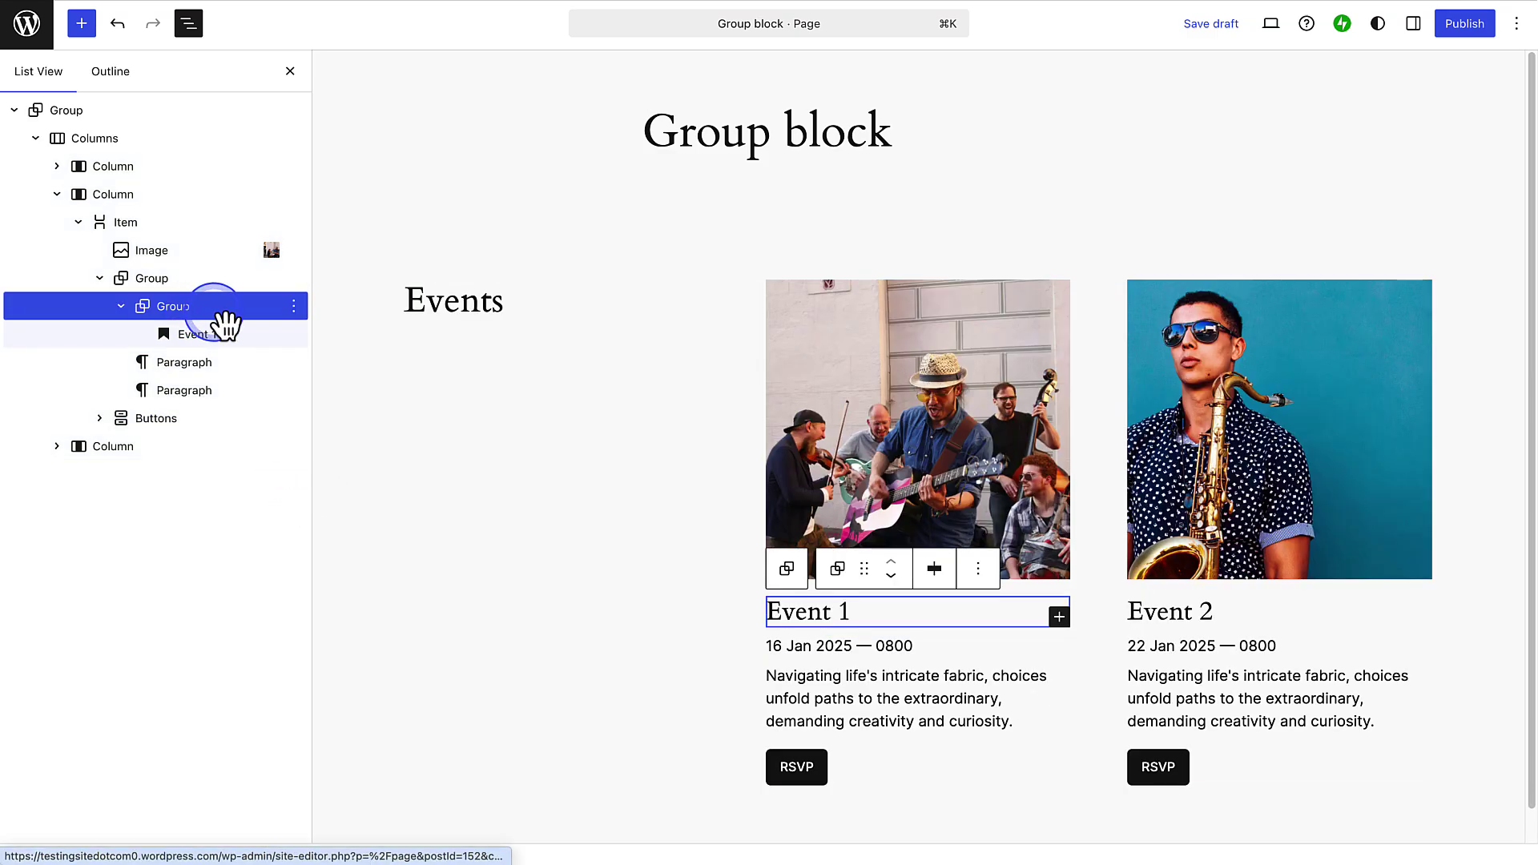
{"action": "left_click", "coordinate": [294, 306]}
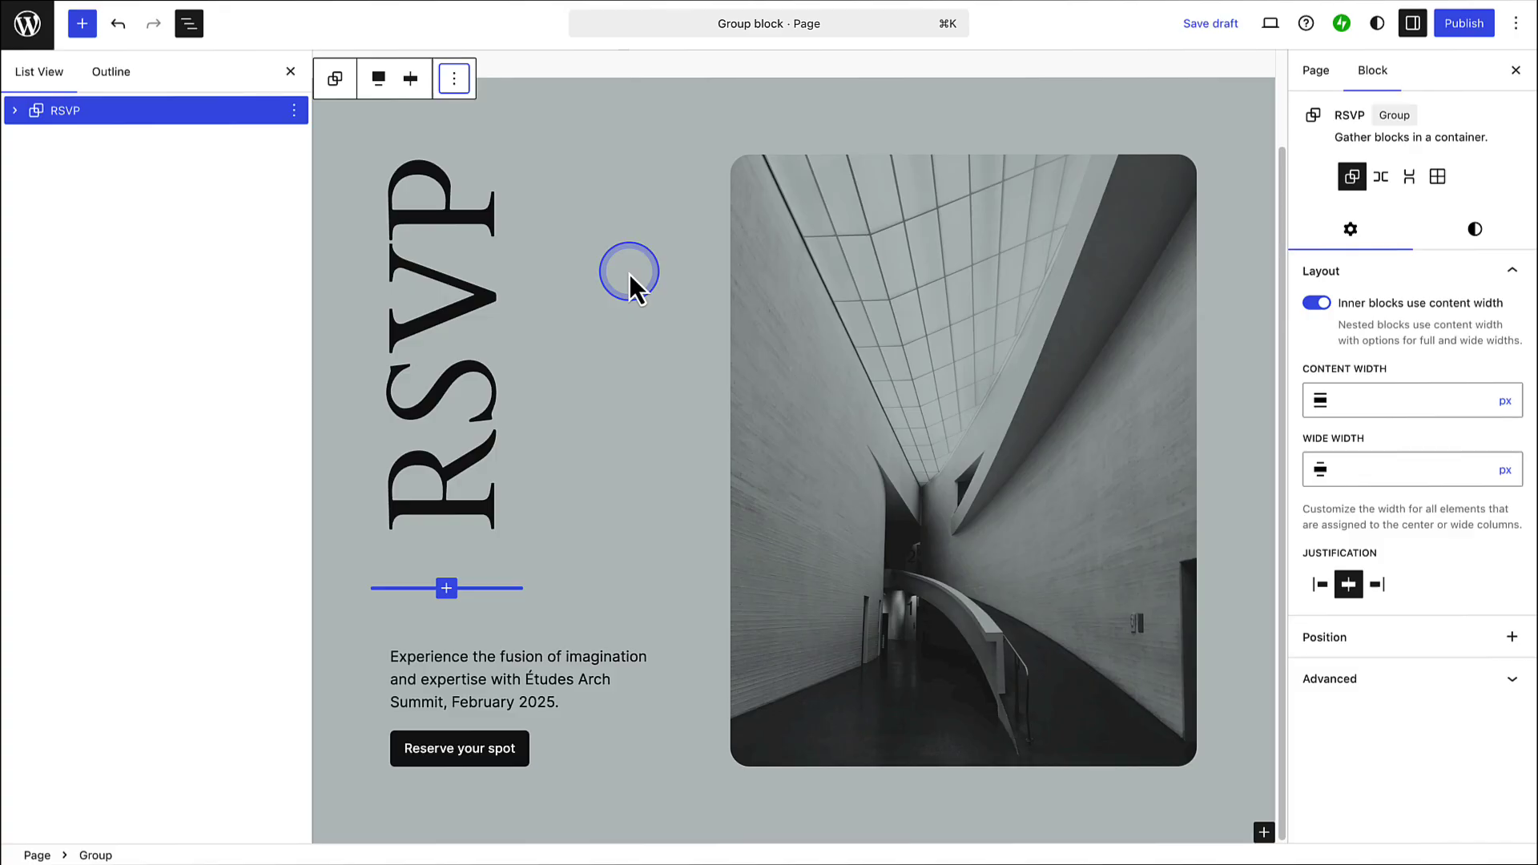
Step: Lock the RSVP group against moving and removal, applying the lock to all inner blocks
{"action": "left_click", "coordinate": [455, 79]}
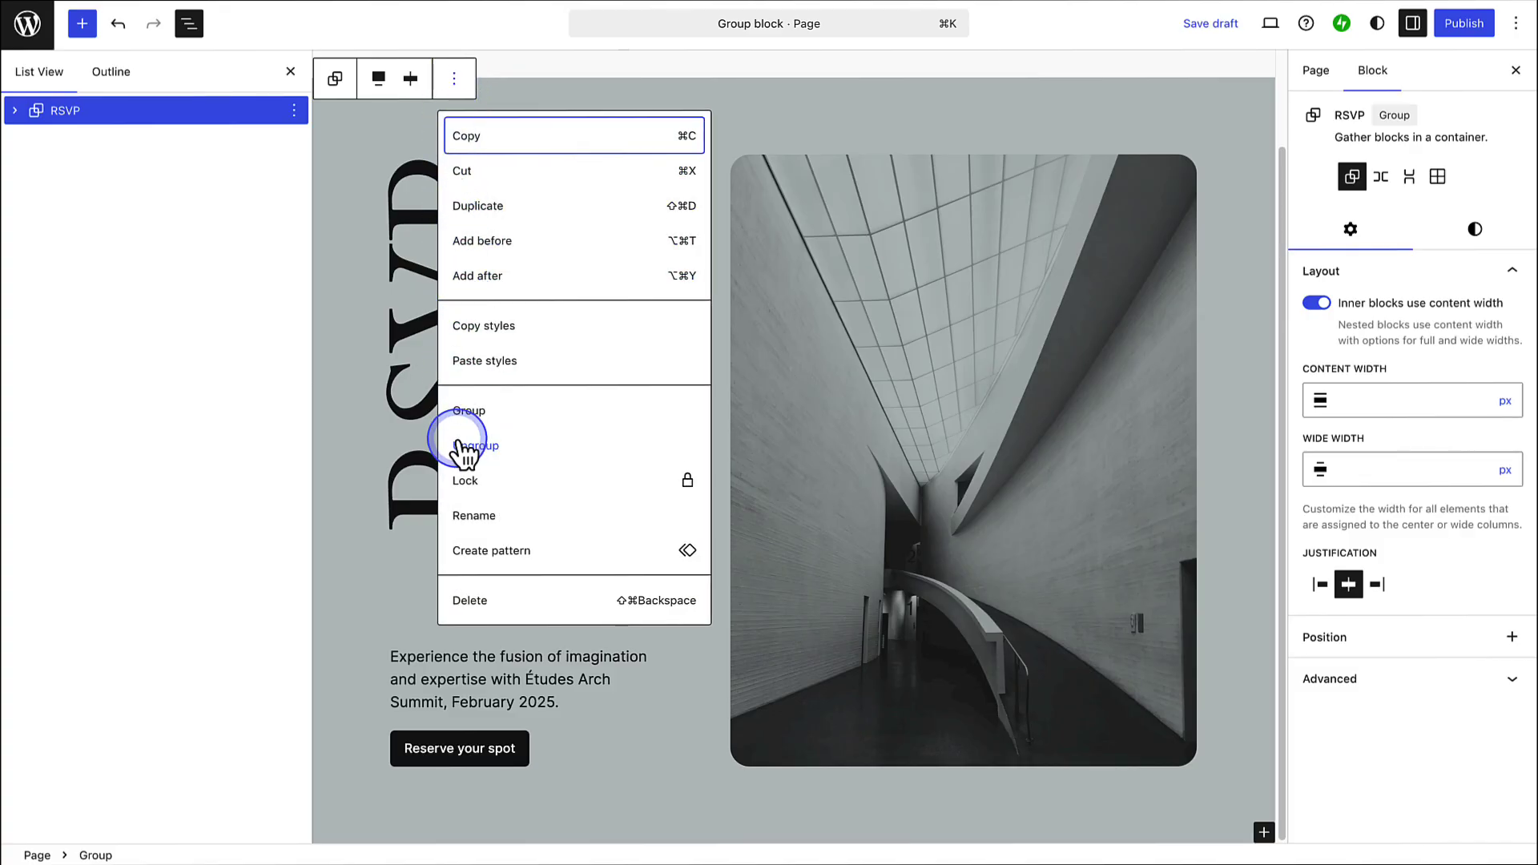
{"action": "left_click", "coordinate": [464, 484]}
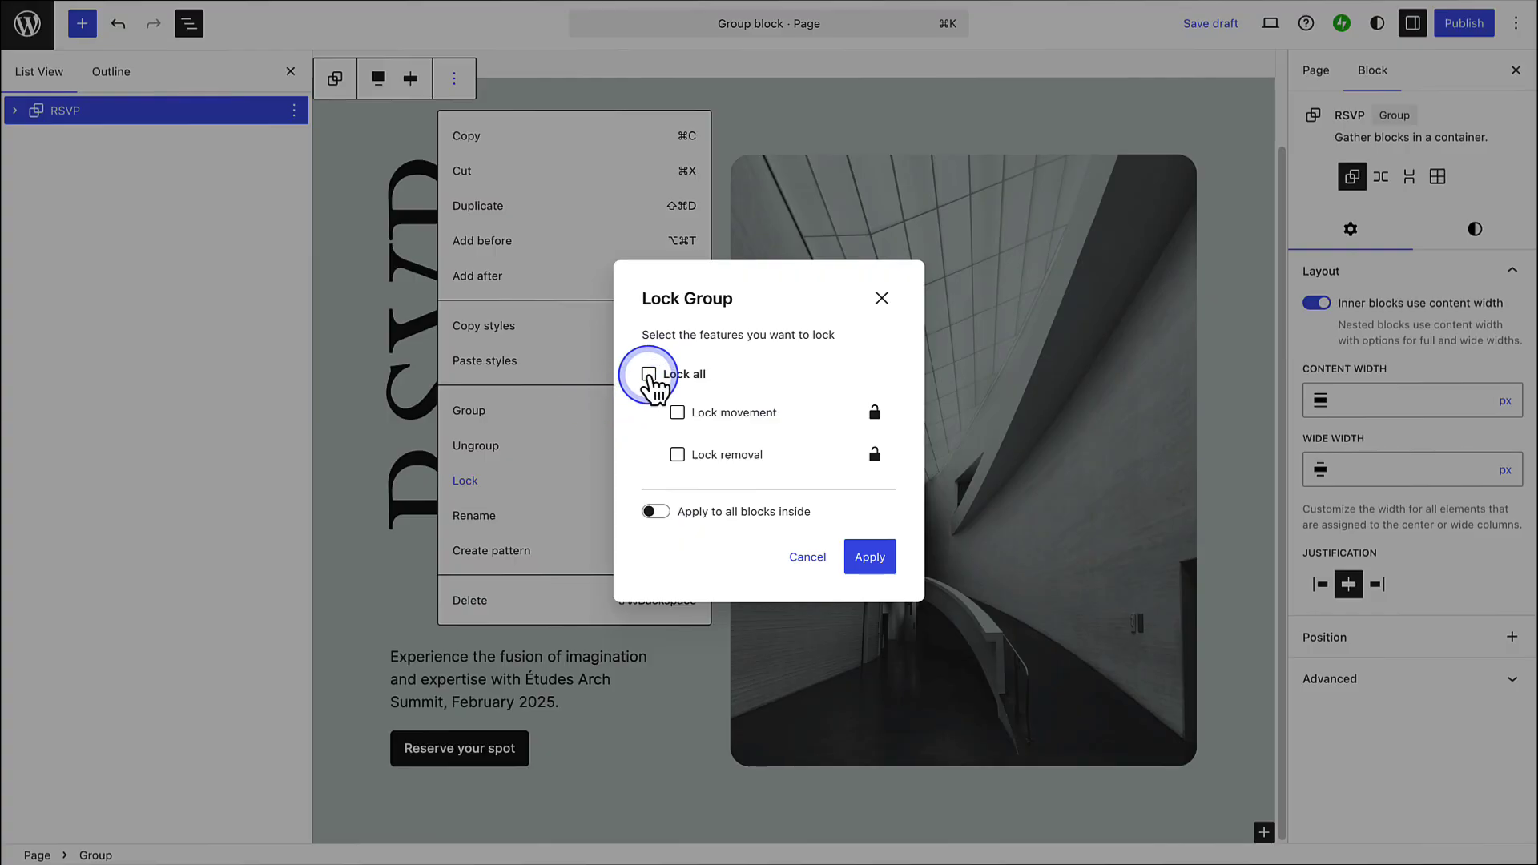
{"action": "left_click", "coordinate": [649, 374]}
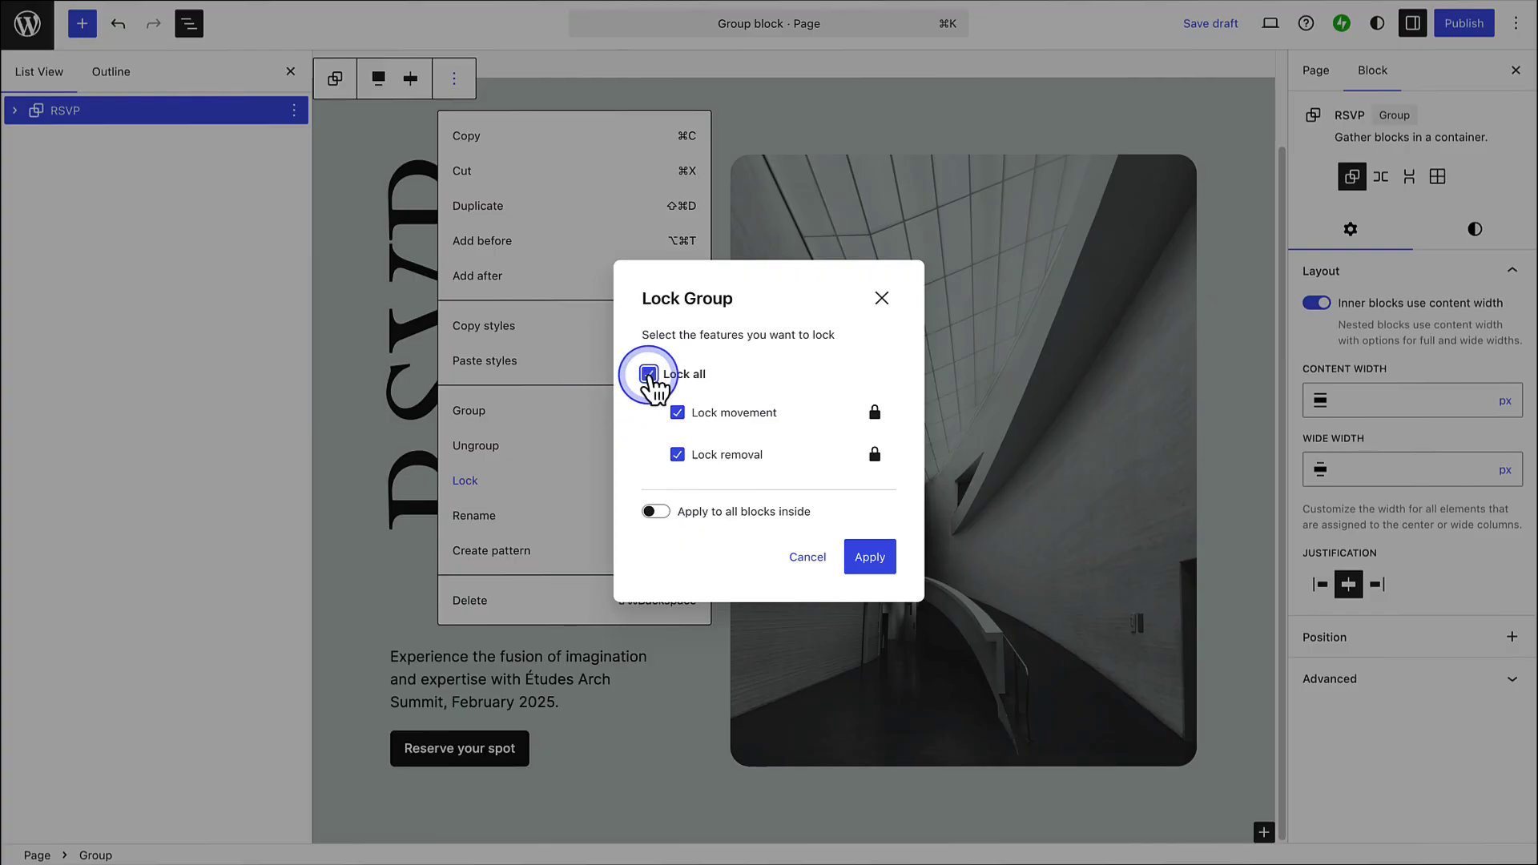
{"action": "left_click", "coordinate": [650, 514]}
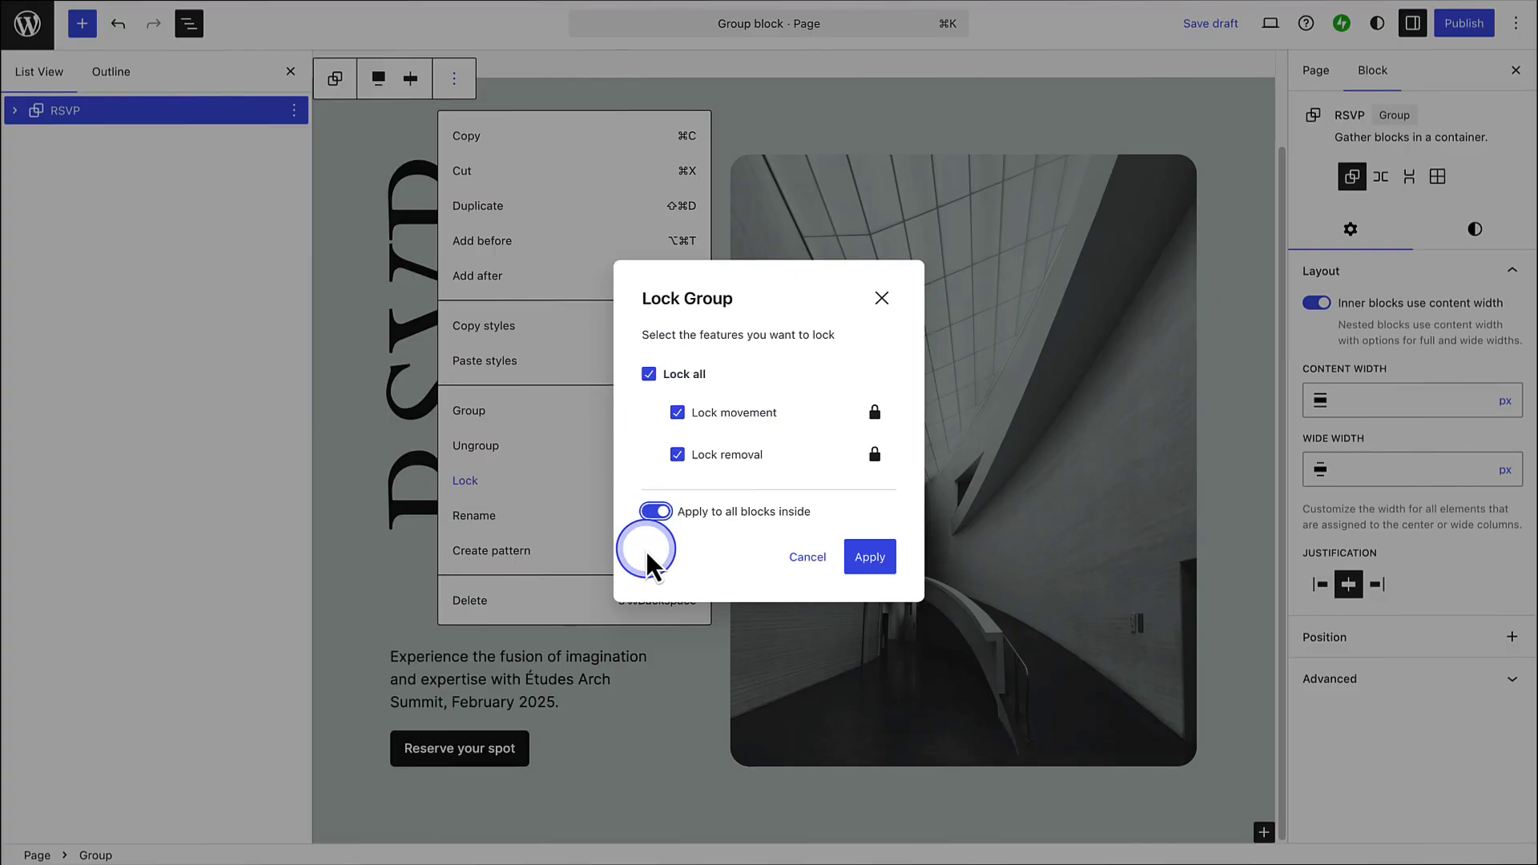
{"action": "left_click", "coordinate": [872, 560]}
{"action": "left_click", "coordinate": [868, 561]}
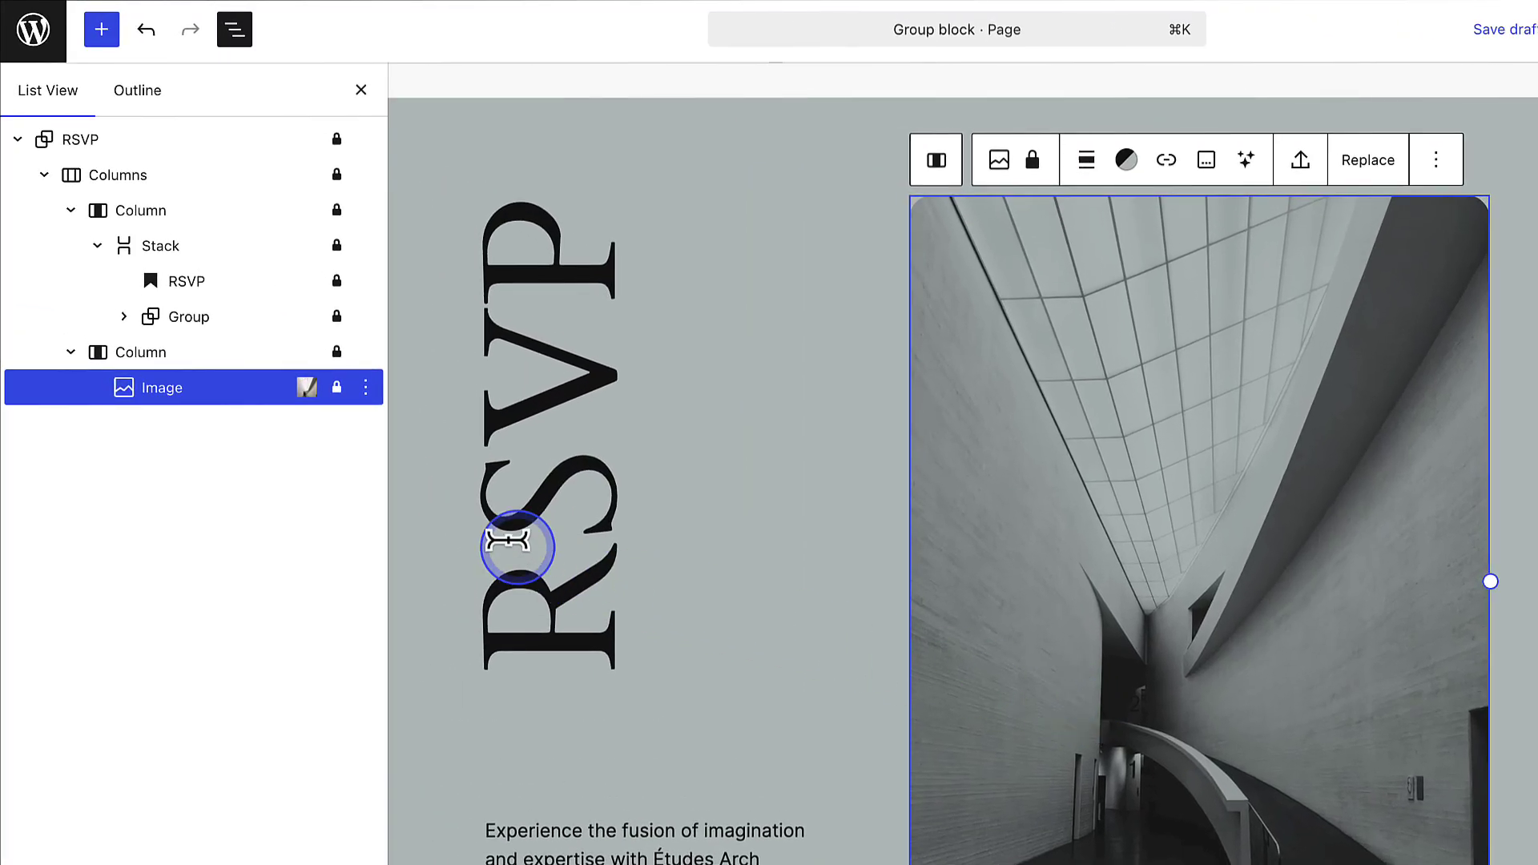
{"action": "left_click", "coordinate": [365, 387]}
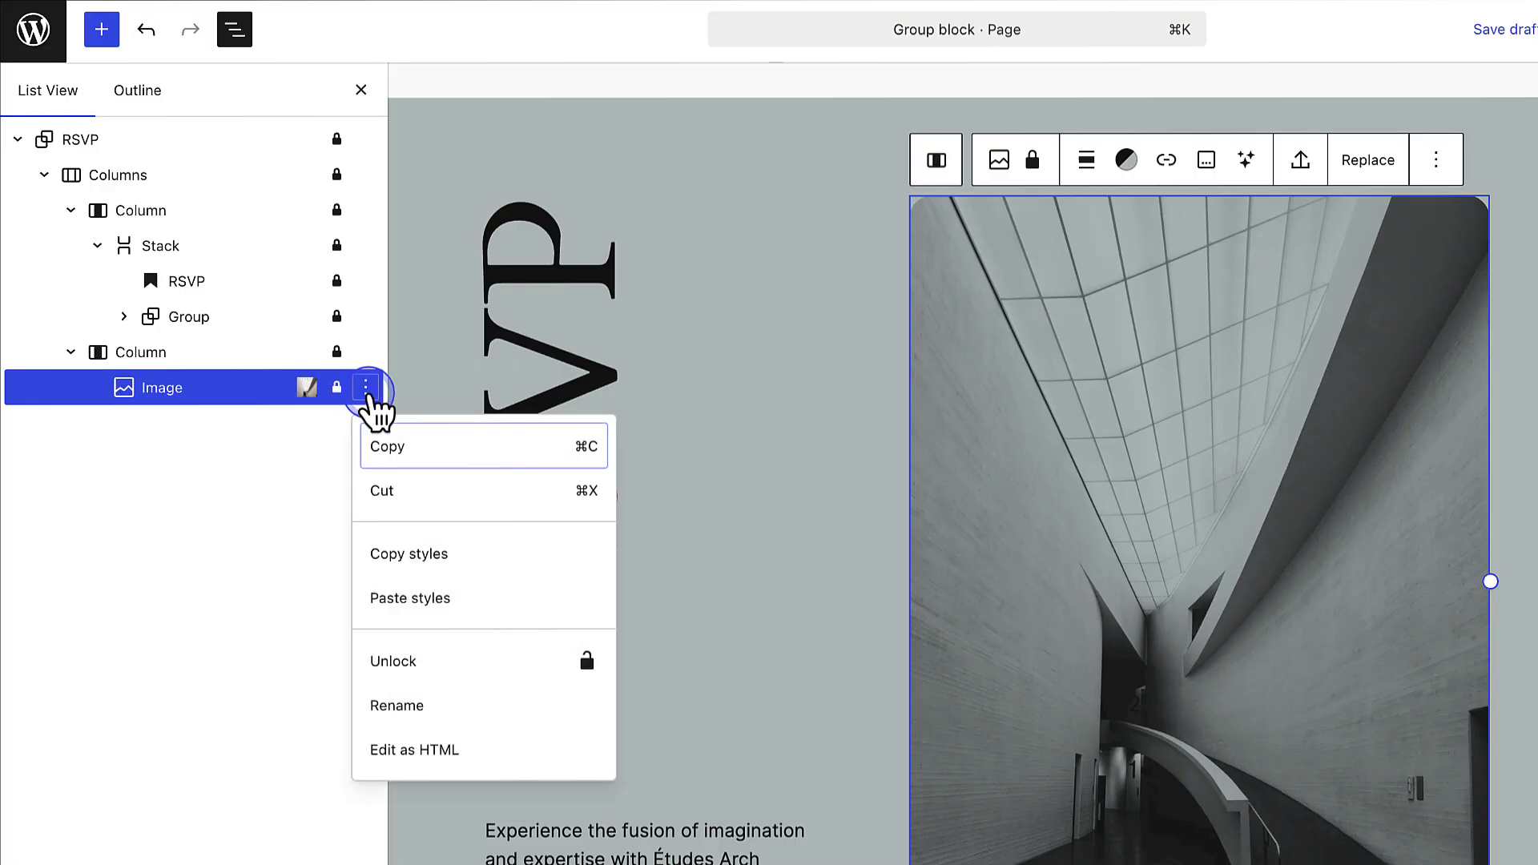
{"action": "left_click", "coordinate": [365, 388]}
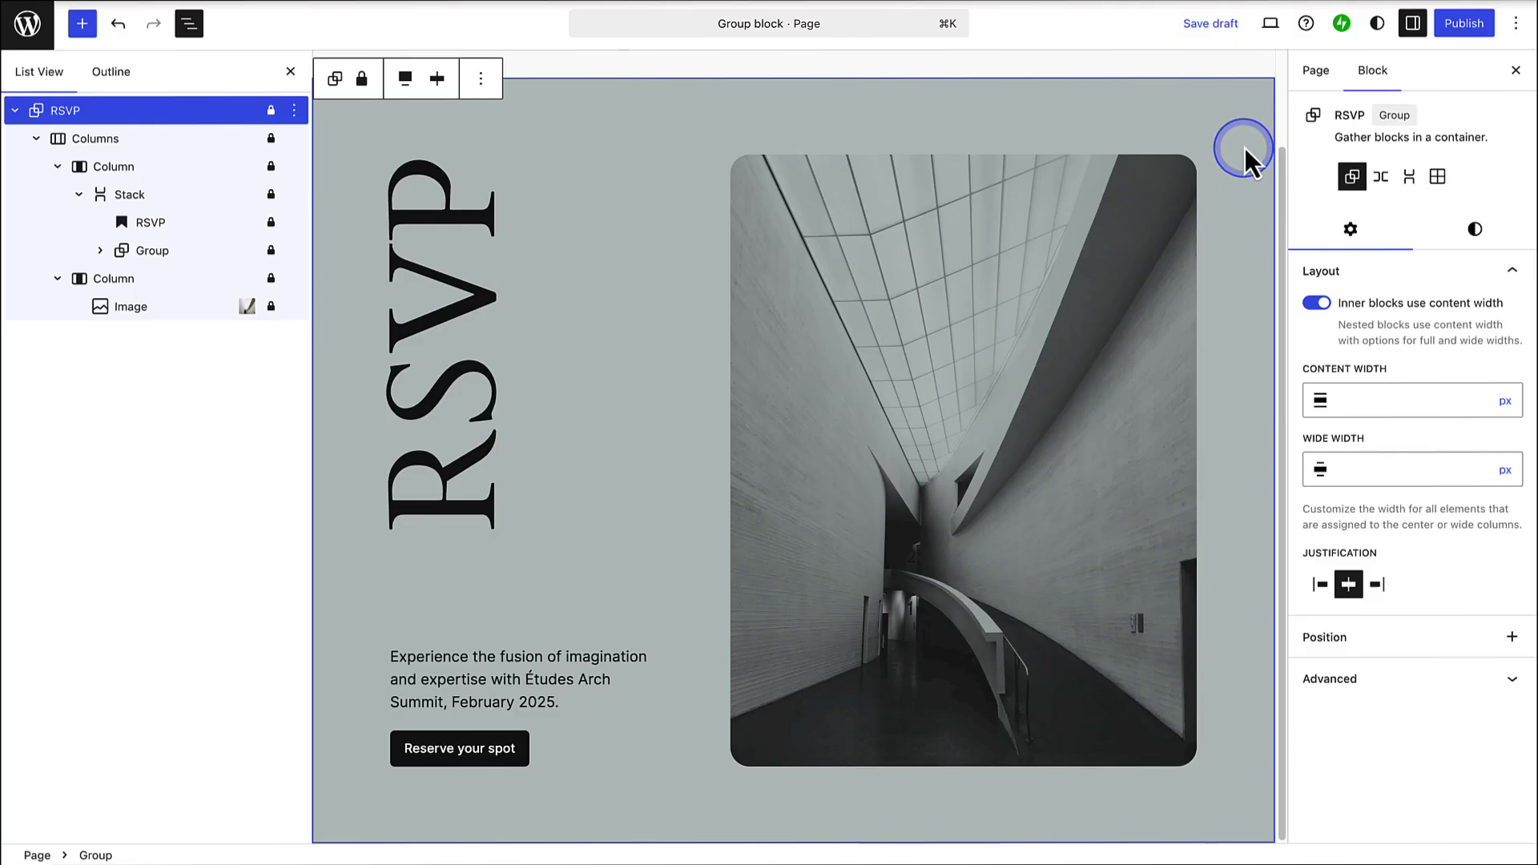
Step: Switch to Mobile preview and scroll down to see the image stacked below the RSVP text
{"action": "left_click", "coordinate": [1271, 24]}
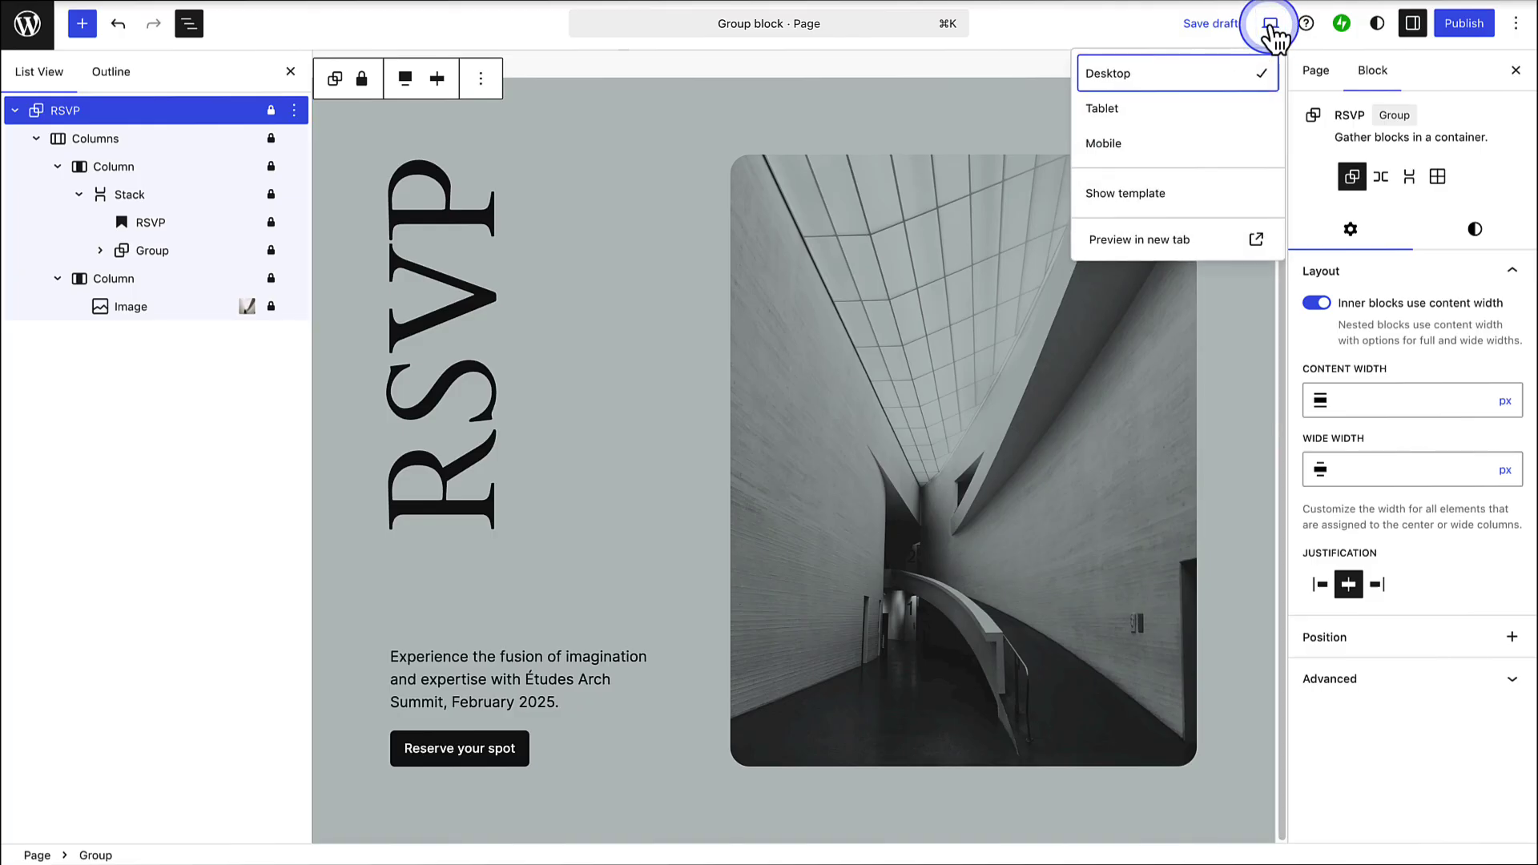
{"action": "left_click", "coordinate": [1229, 143]}
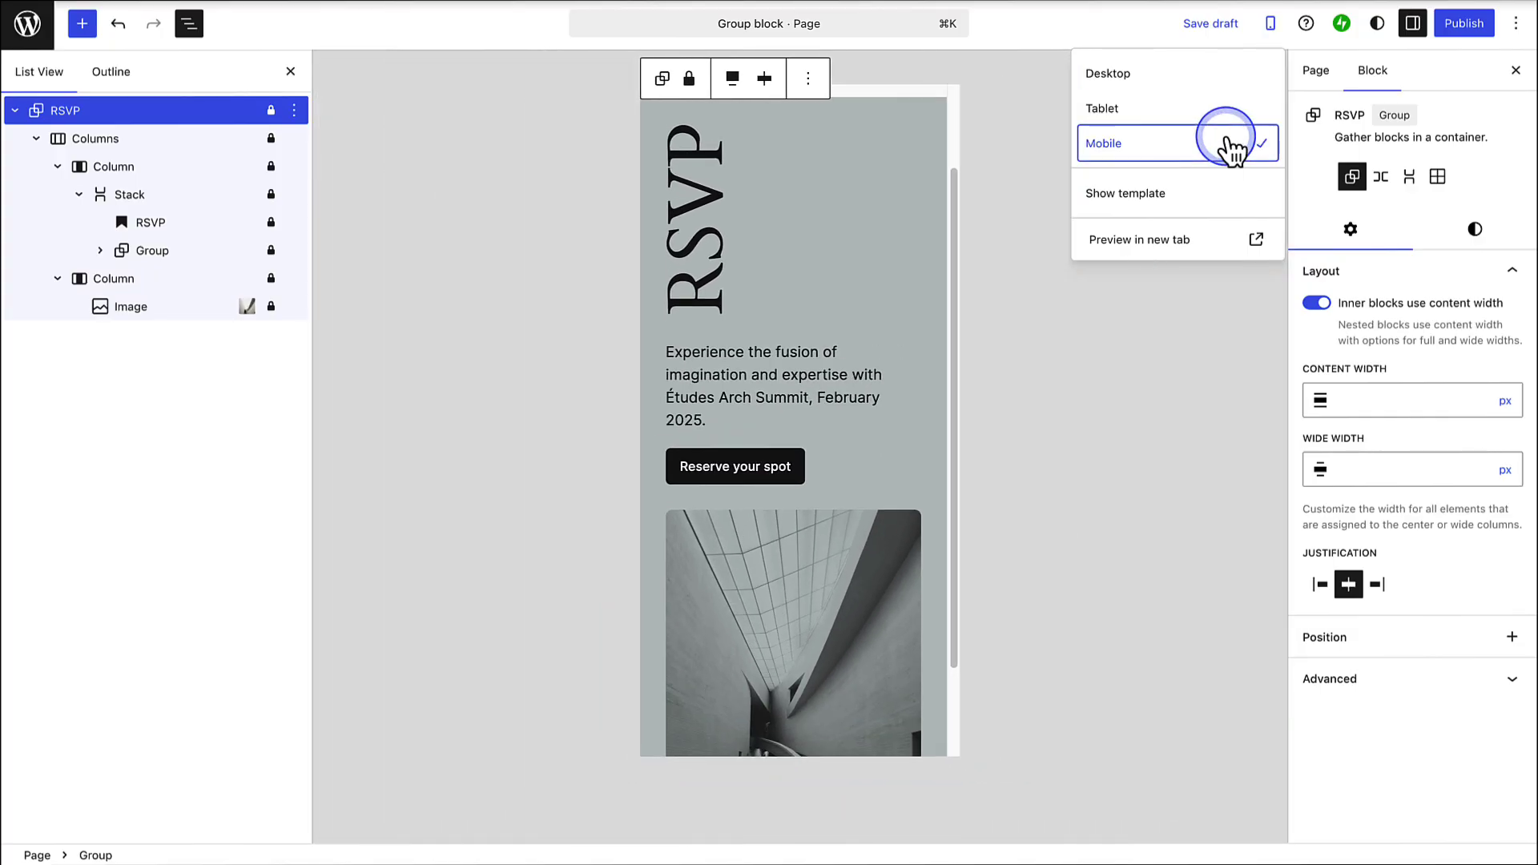
{"action": "scroll", "coordinate": [907, 285], "scroll_direction": "down", "scroll_amount": 2}
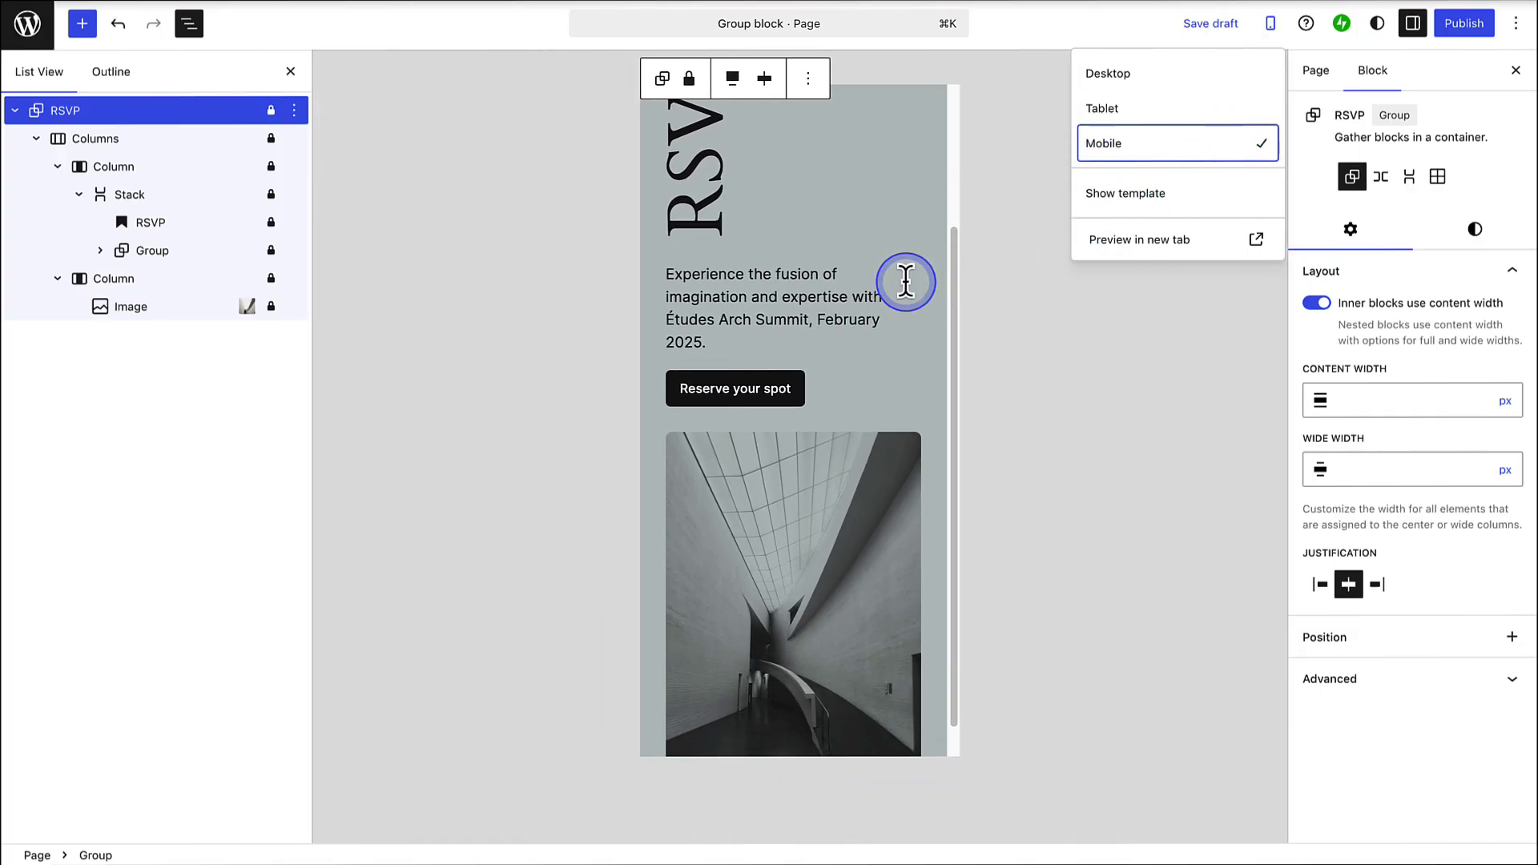
{"action": "scroll", "coordinate": [907, 282], "scroll_direction": "down", "scroll_amount": 1}
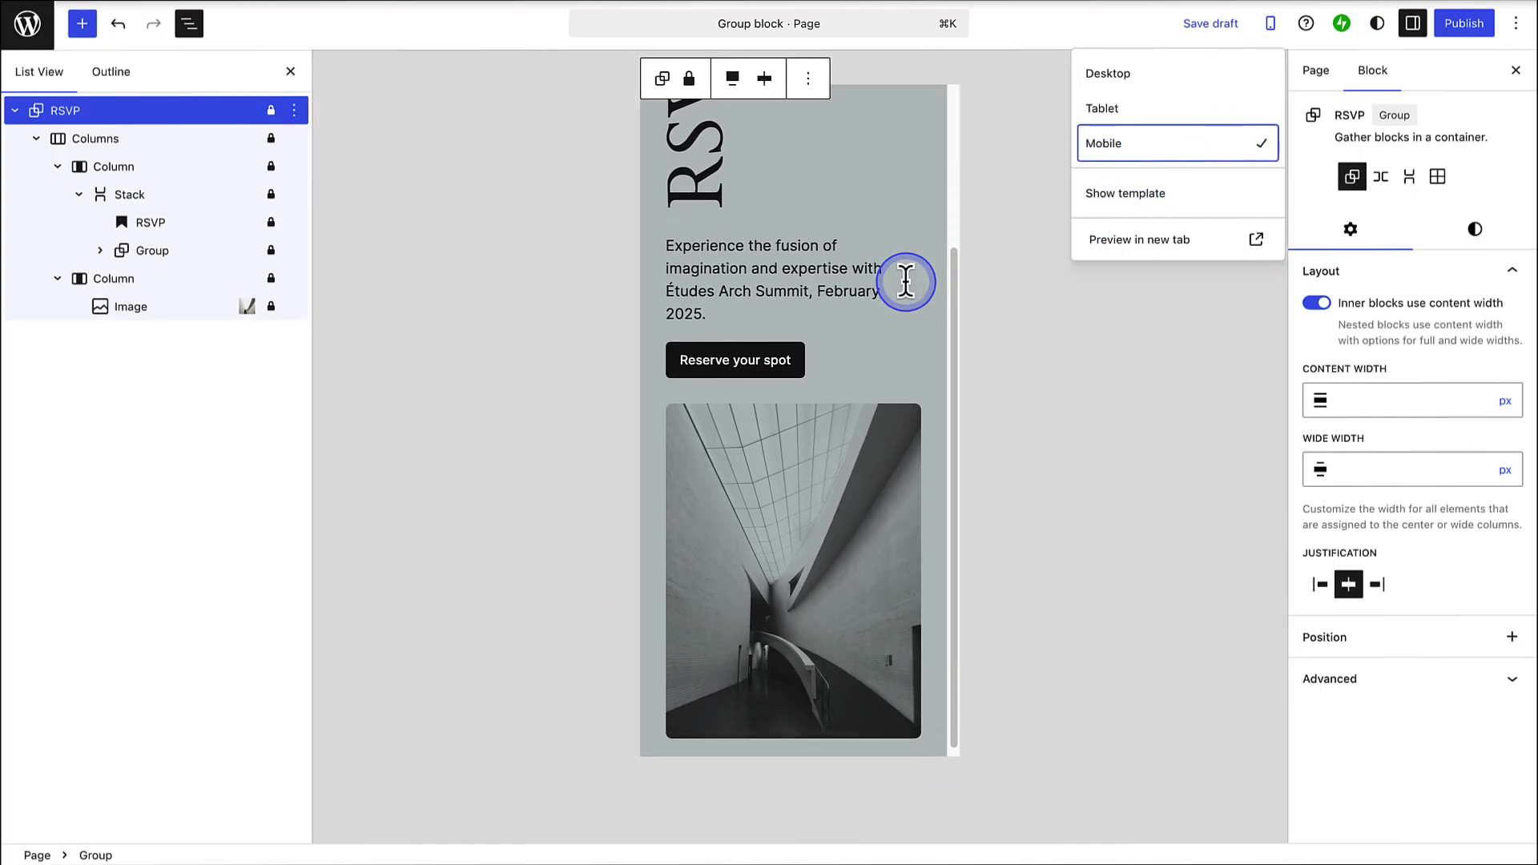